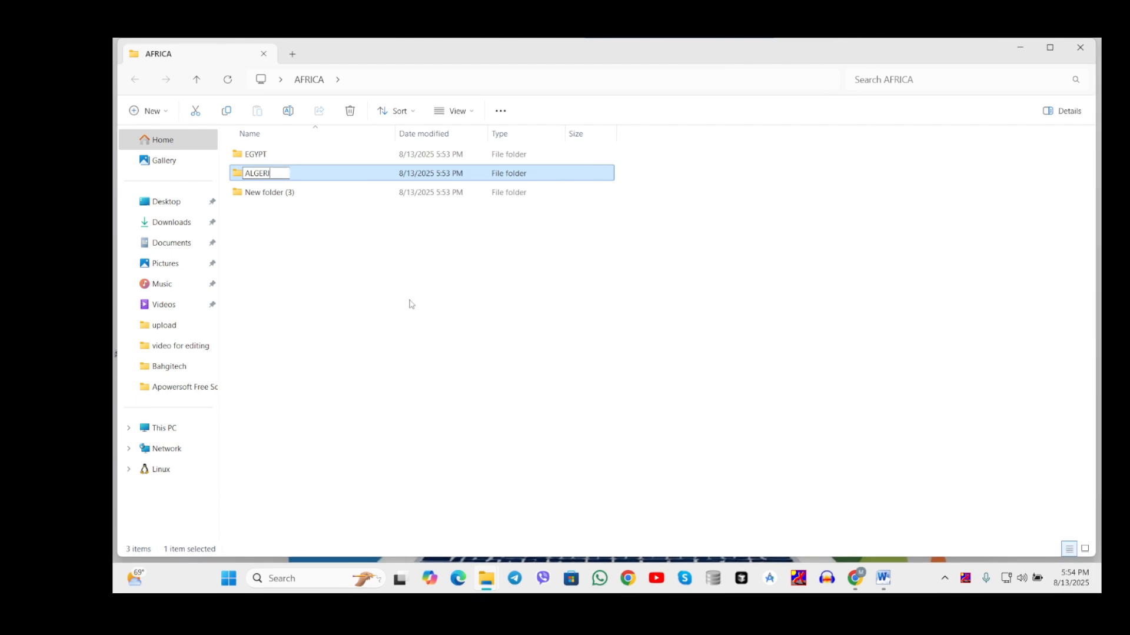
# Finish naming the second folder ALGERIA and rename New folder (3) as SUDAN
pyautogui.press('Return')
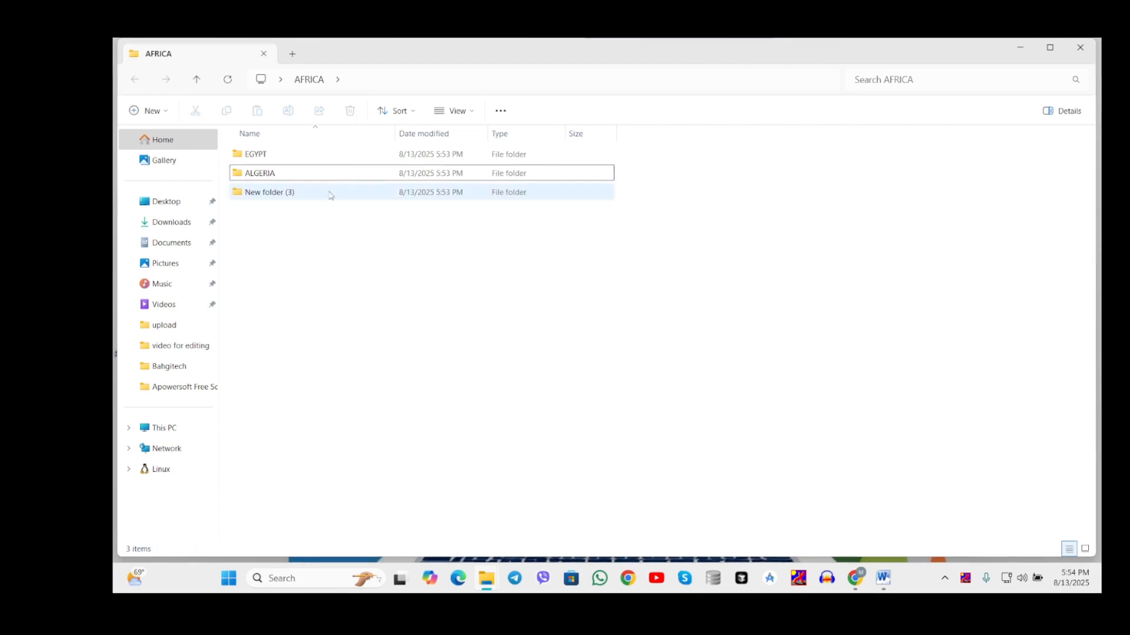
pyautogui.click(327, 194)
pyautogui.rightClick(330, 196)
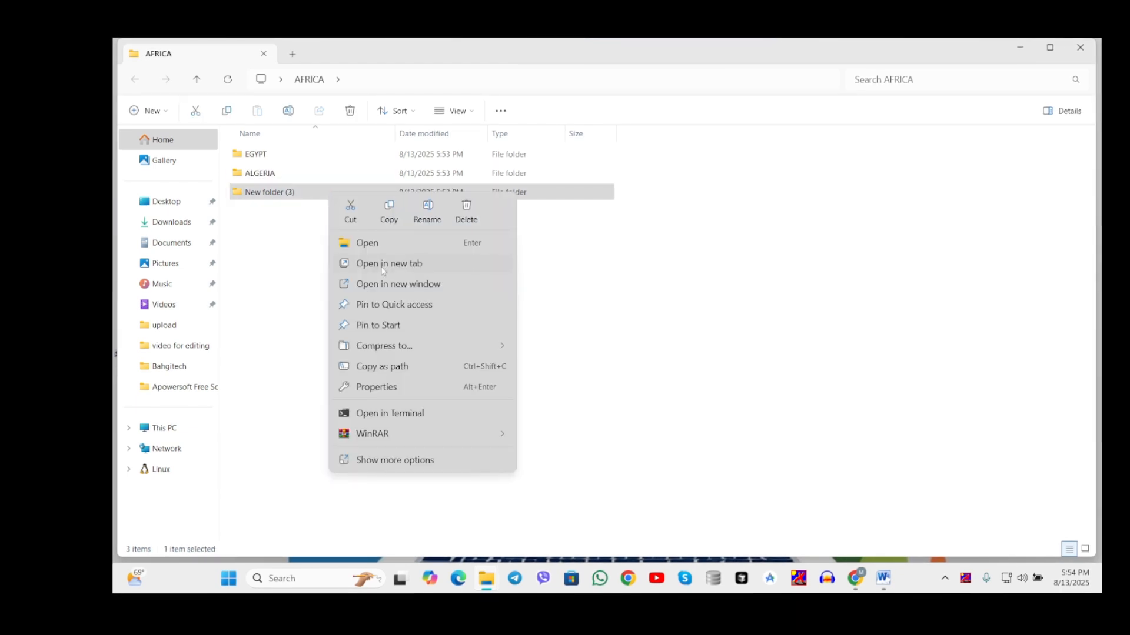
pyautogui.click(422, 216)
pyautogui.write('SU')
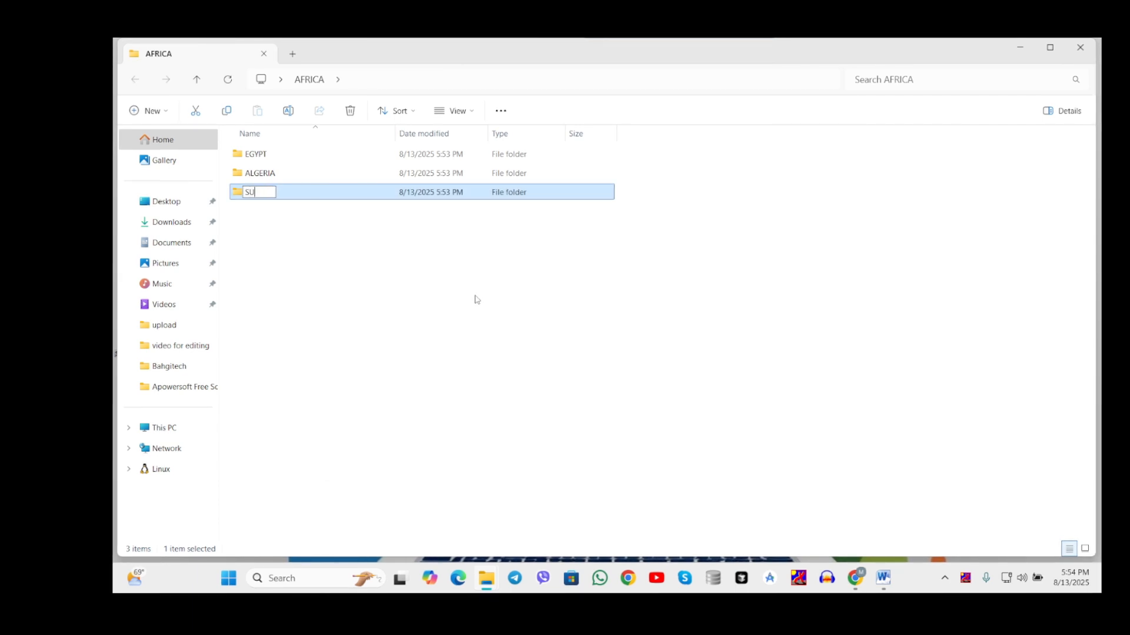
pyautogui.write('DAN')
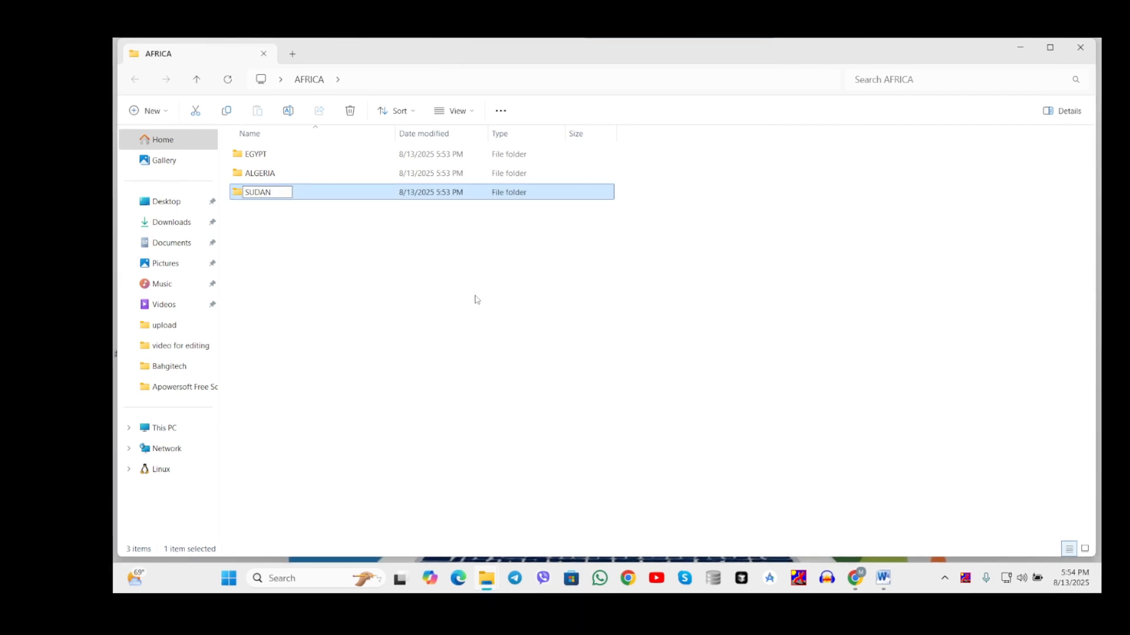
pyautogui.click(434, 334)
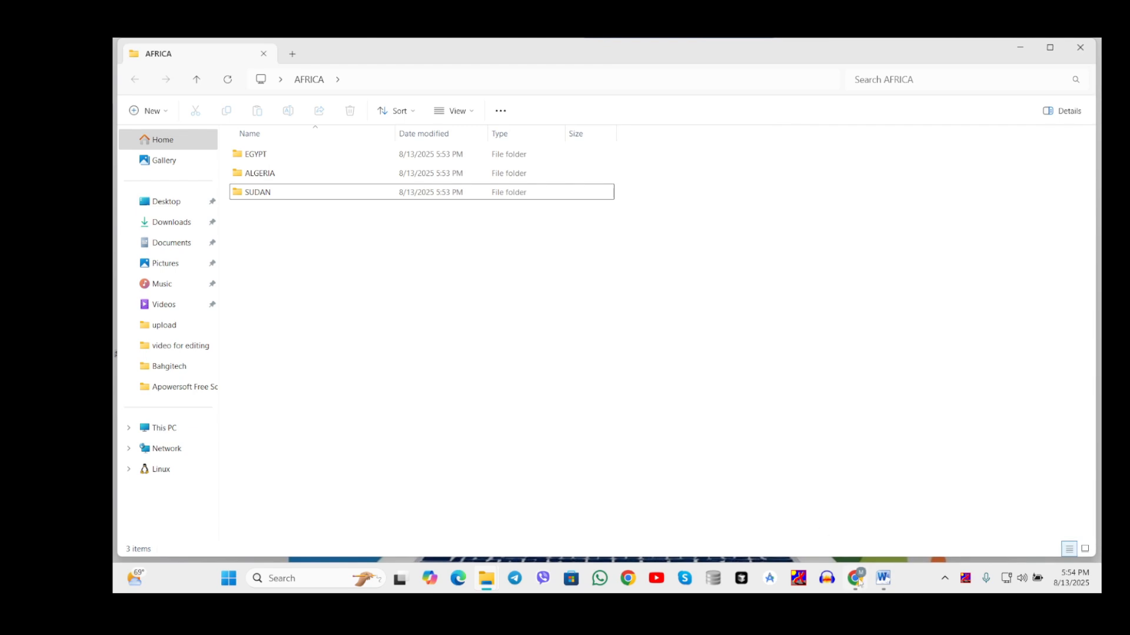
# Check the folder diagram in the Word exercise and create a folder named ITALY inside AFRICA
pyautogui.click(883, 578)
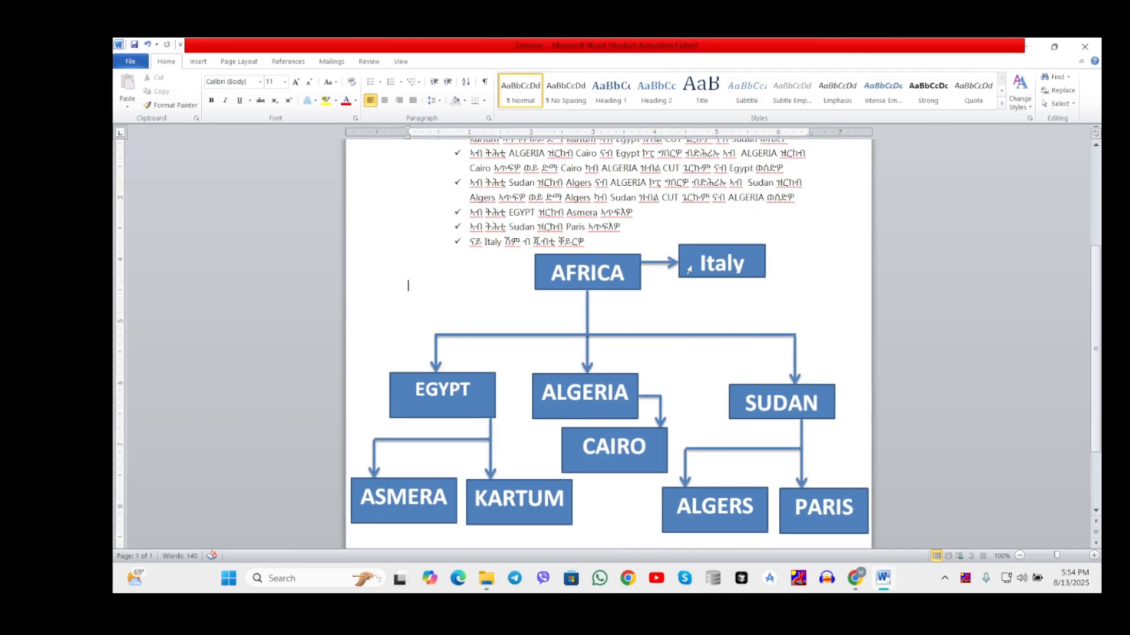
pyautogui.click(887, 580)
pyautogui.rightClick(461, 260)
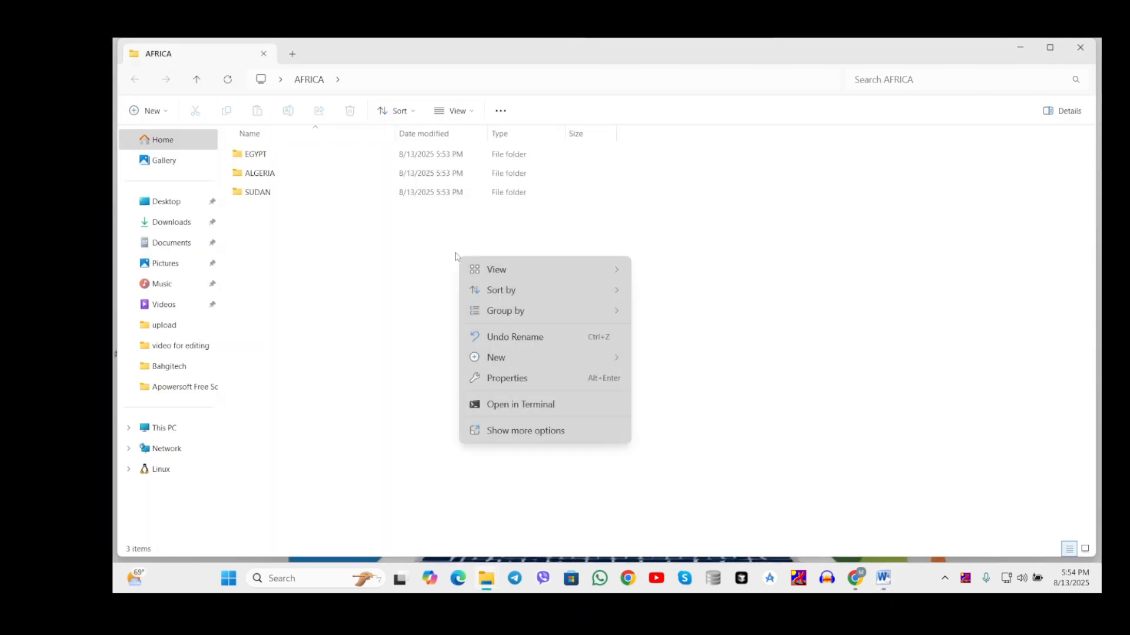
pyautogui.moveTo(496, 357)
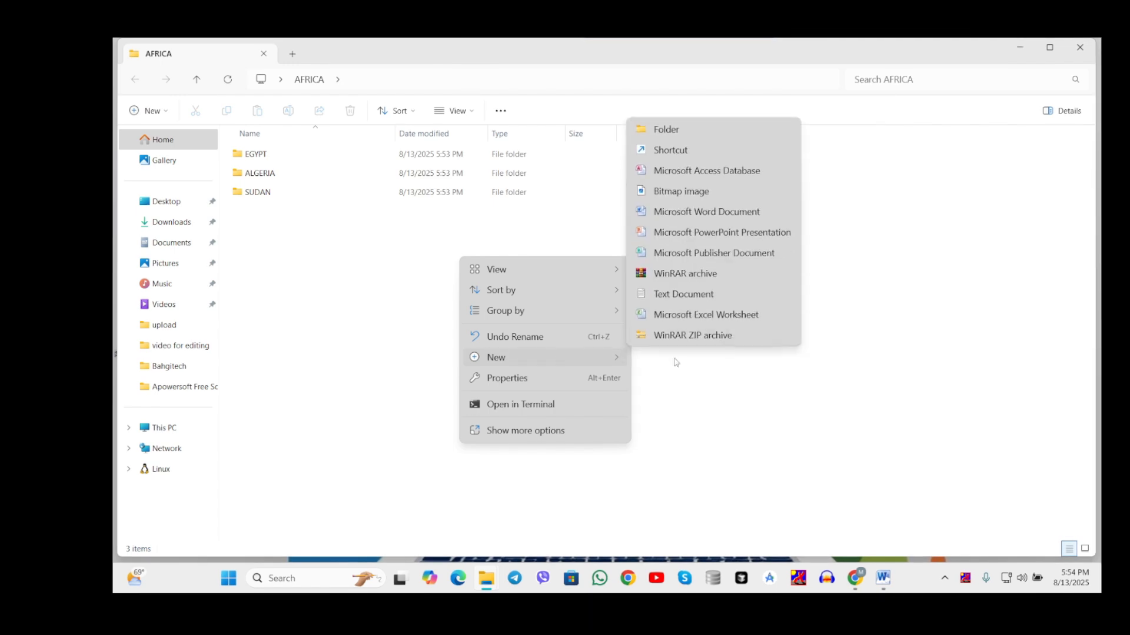
pyautogui.click(668, 129)
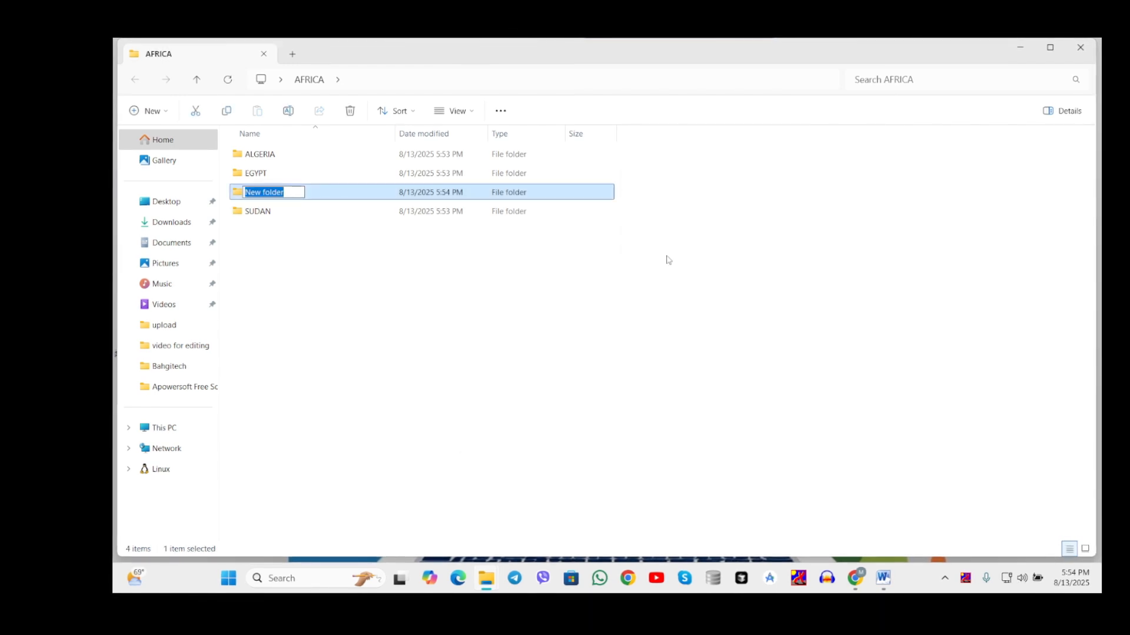
pyautogui.press('BackSpace')
pyautogui.write('ITA')
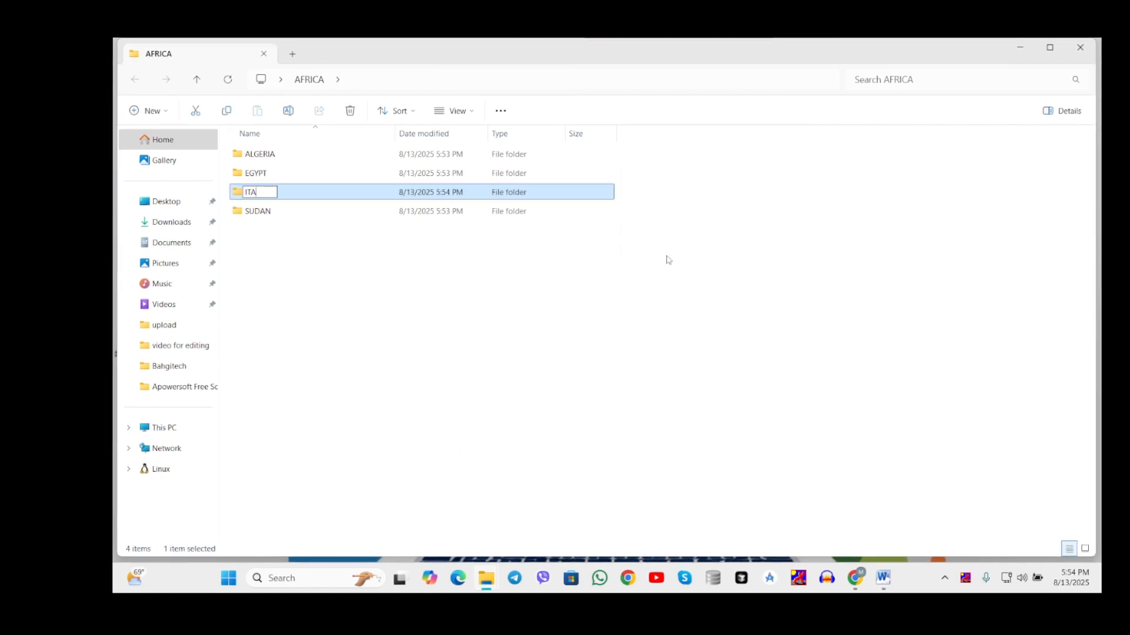
pyautogui.write('LY')
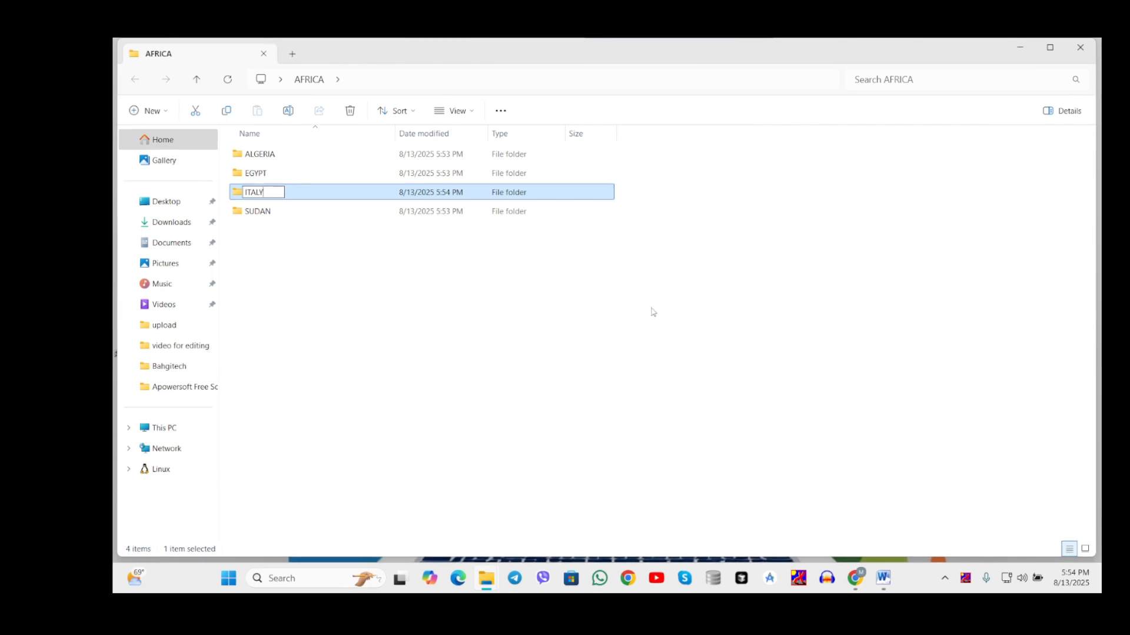
pyautogui.click(640, 328)
# Compare the folders inside AFRICA with the folder diagram in the Word exercise
pyautogui.click(882, 578)
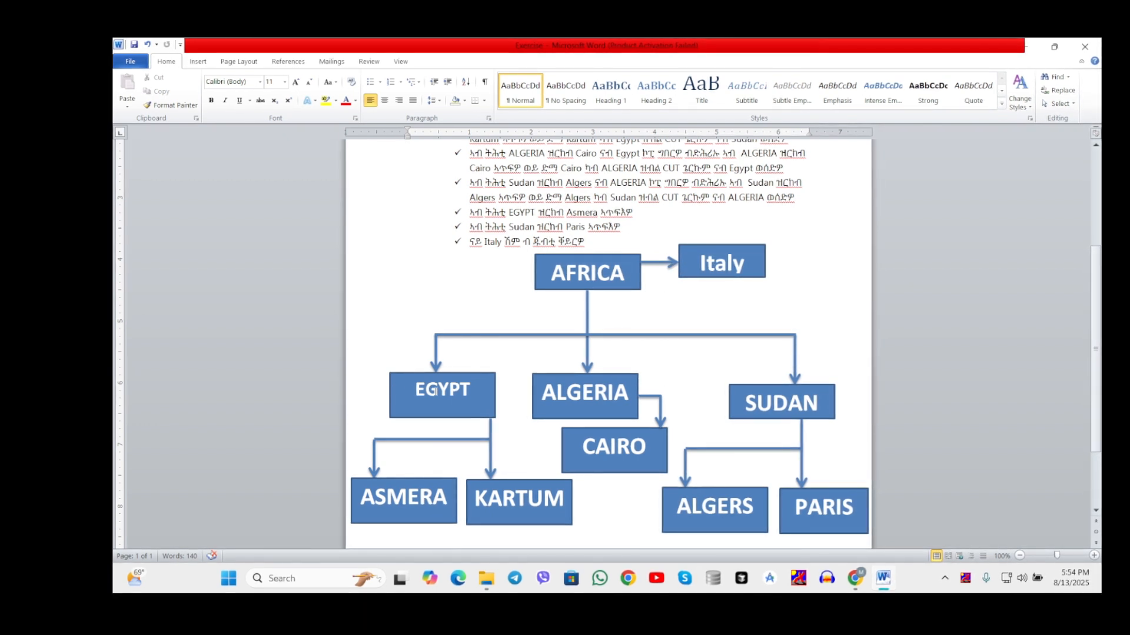
pyautogui.click(880, 581)
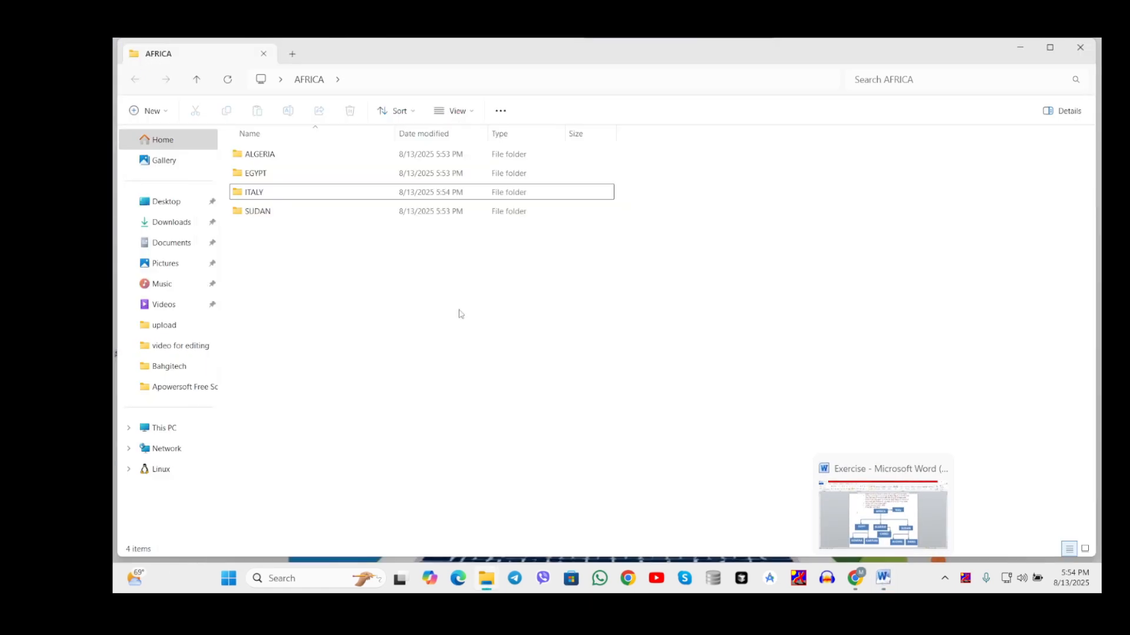
pyautogui.click(283, 157)
pyautogui.click(282, 193)
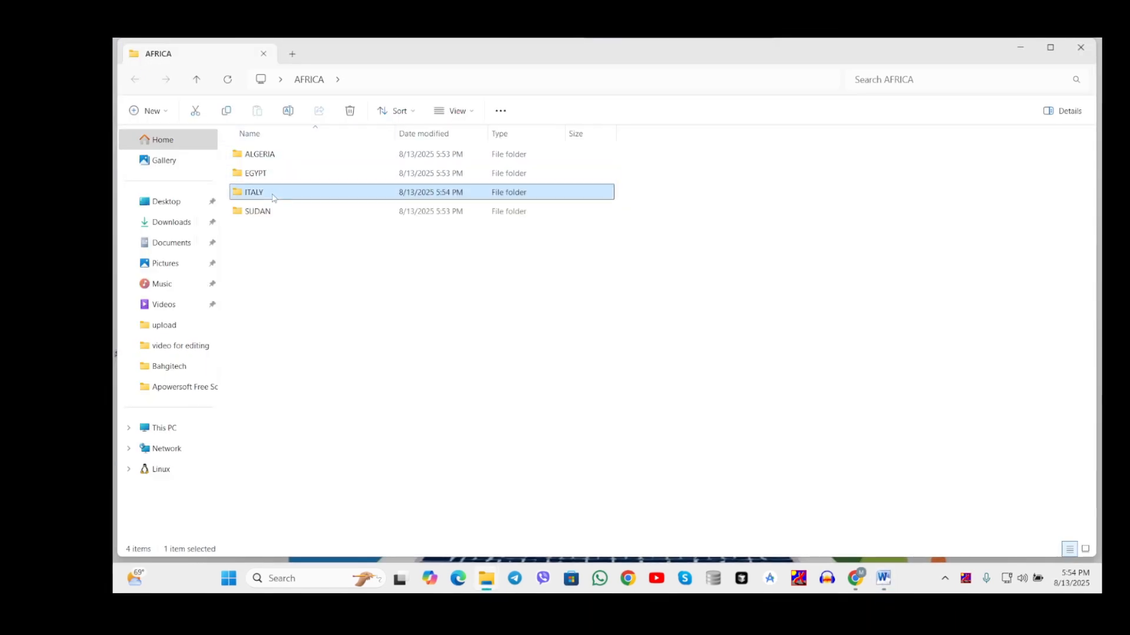
pyautogui.click(282, 212)
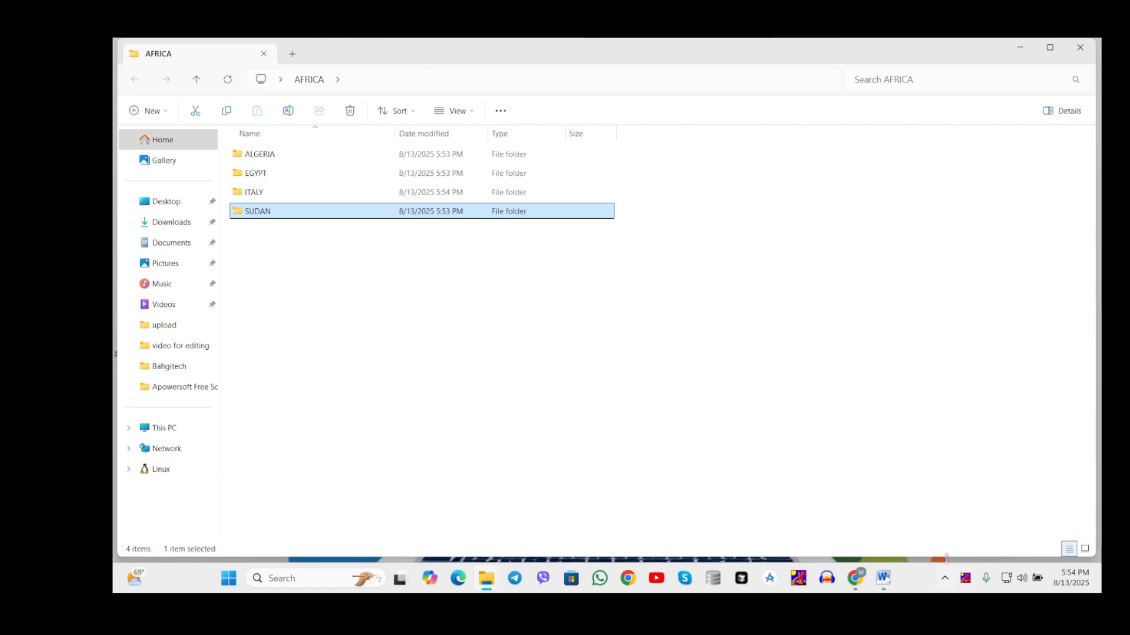
pyautogui.click(893, 586)
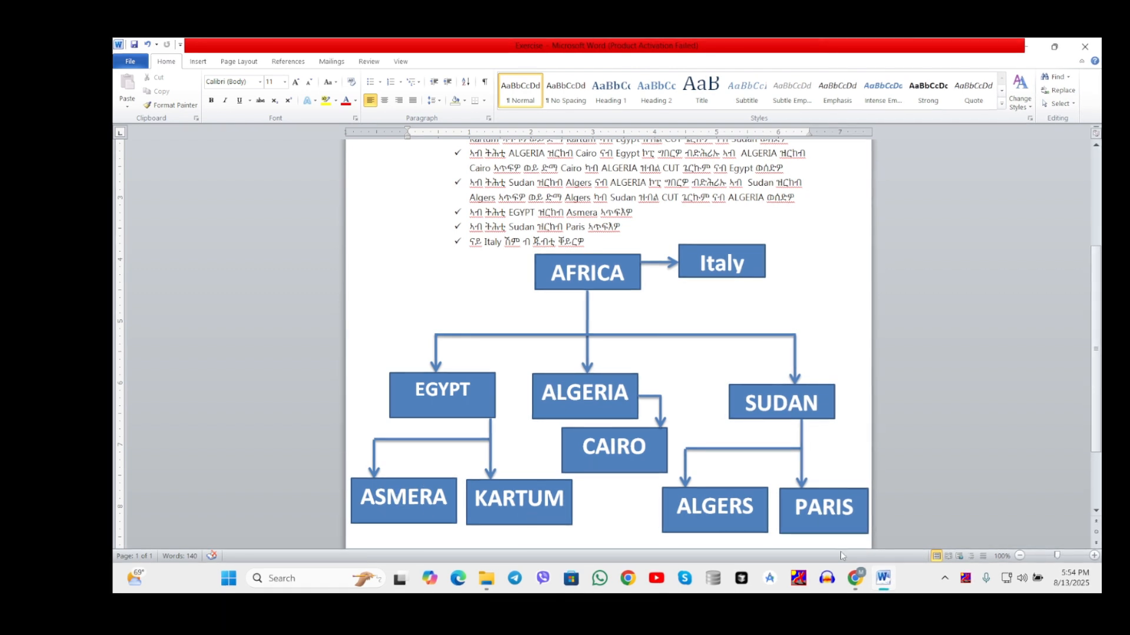
pyautogui.click(882, 579)
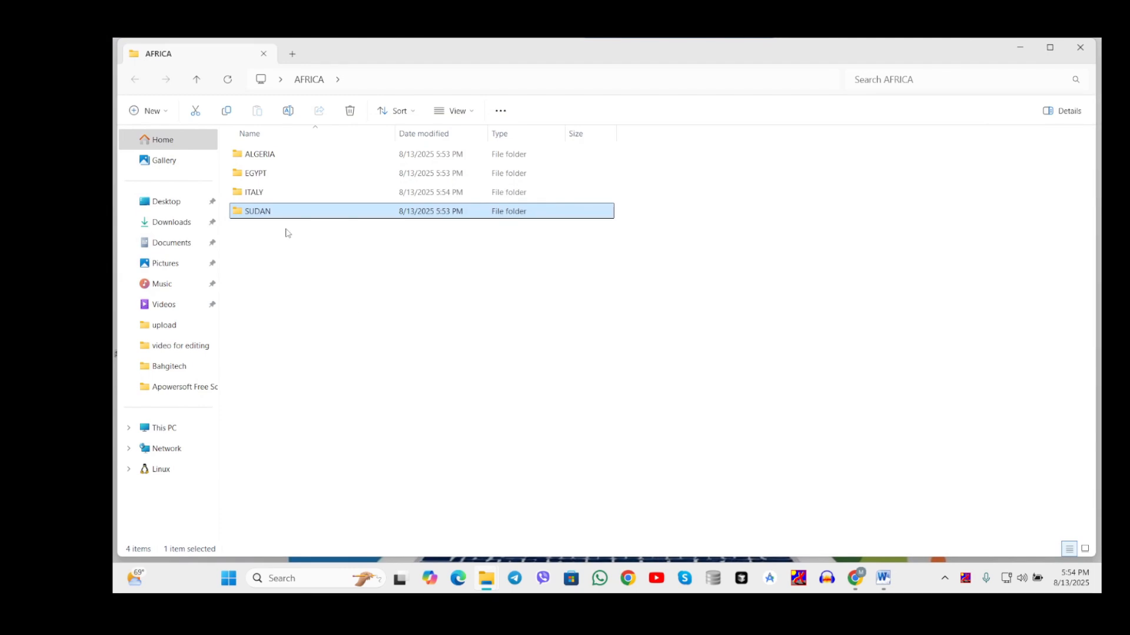
# Open the EGYPT folder and create two new folders with default names inside it
pyautogui.doubleClick(283, 172)
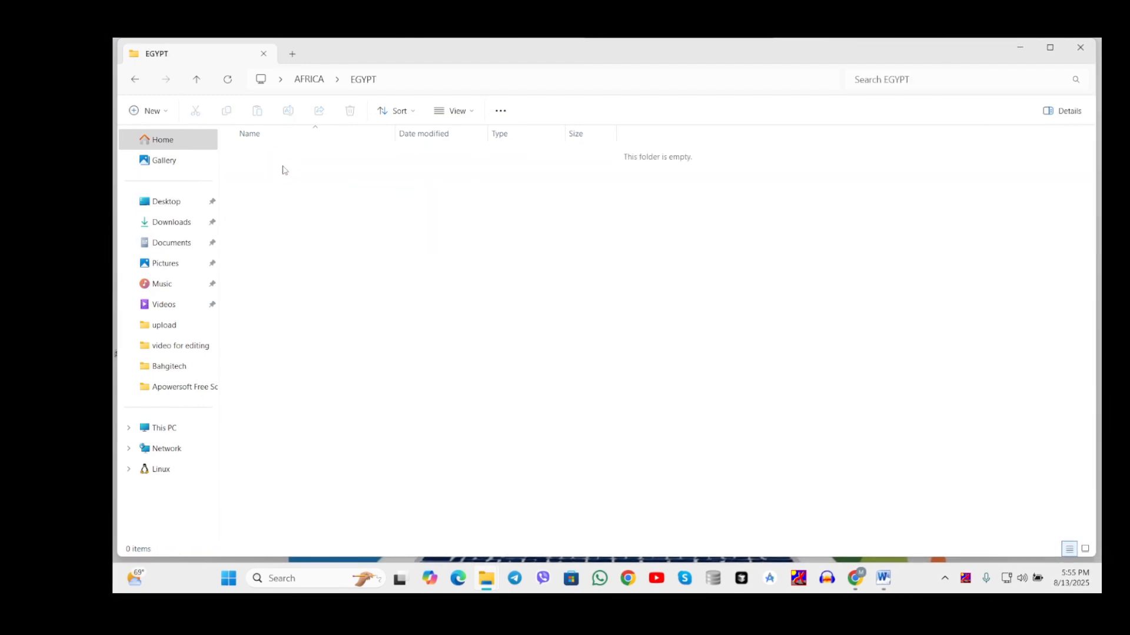
pyautogui.click(197, 80)
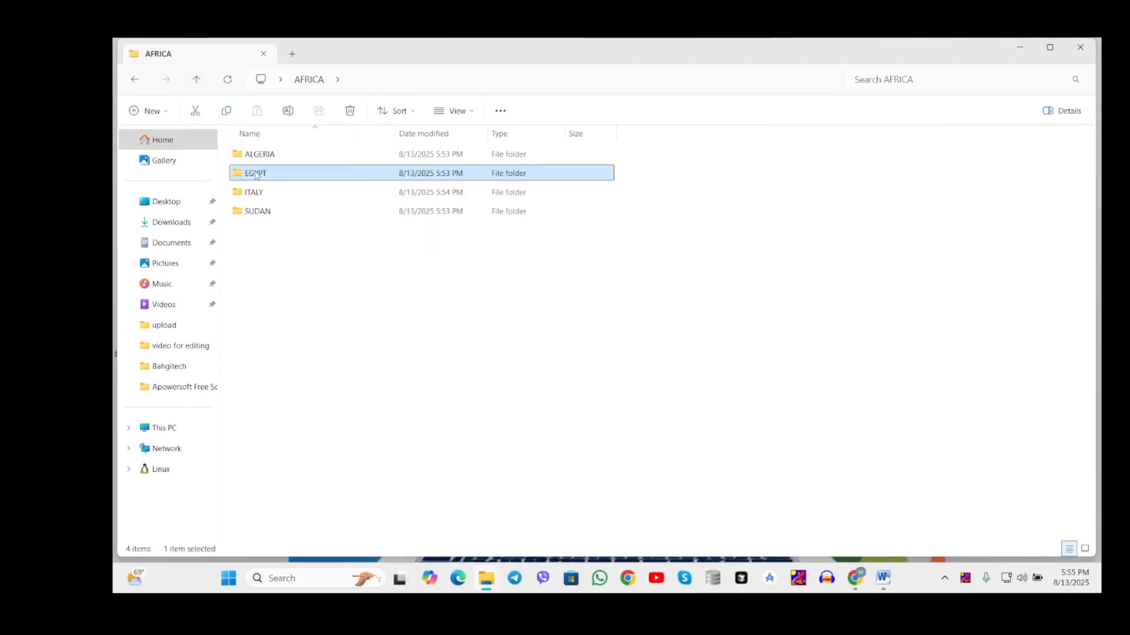
pyautogui.doubleClick(257, 174)
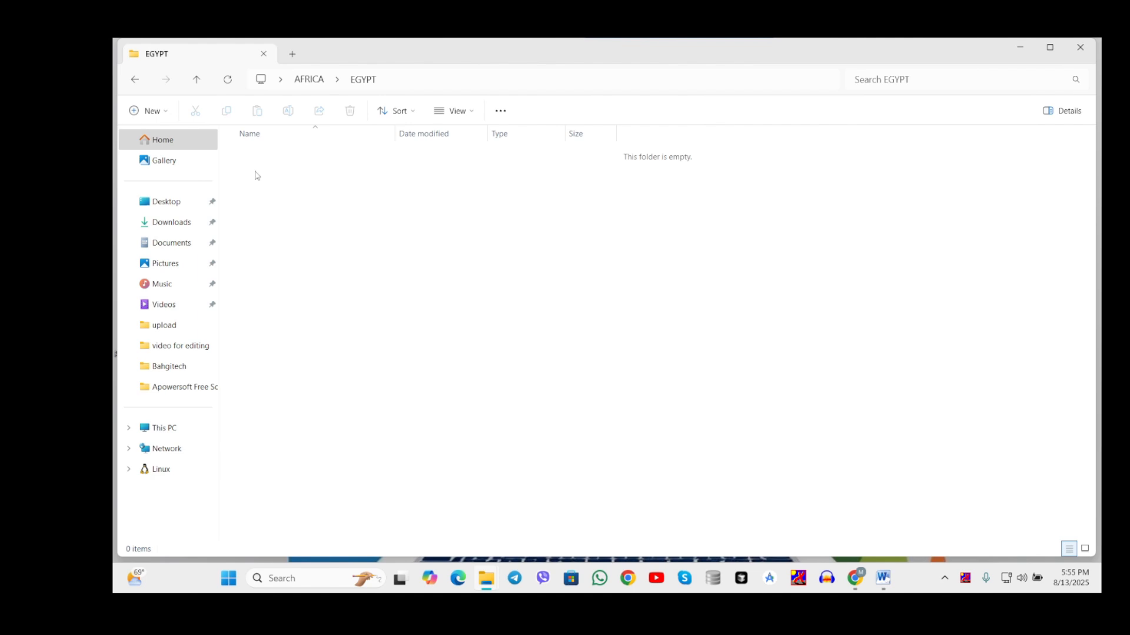
pyautogui.rightClick(346, 194)
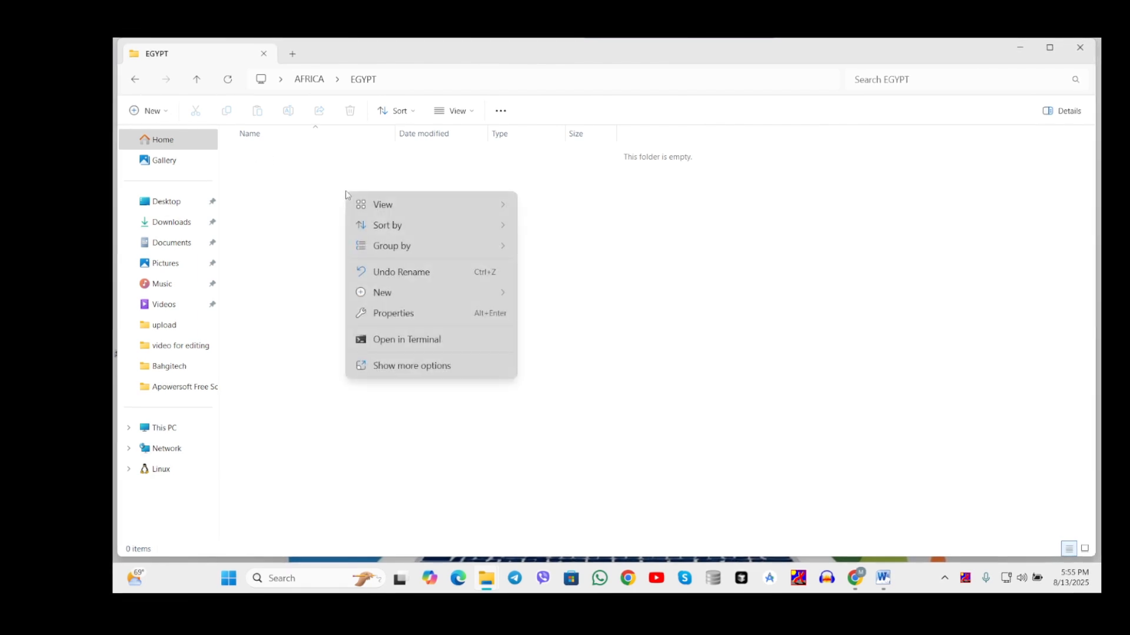
pyautogui.click(289, 174)
pyautogui.rightClick(289, 175)
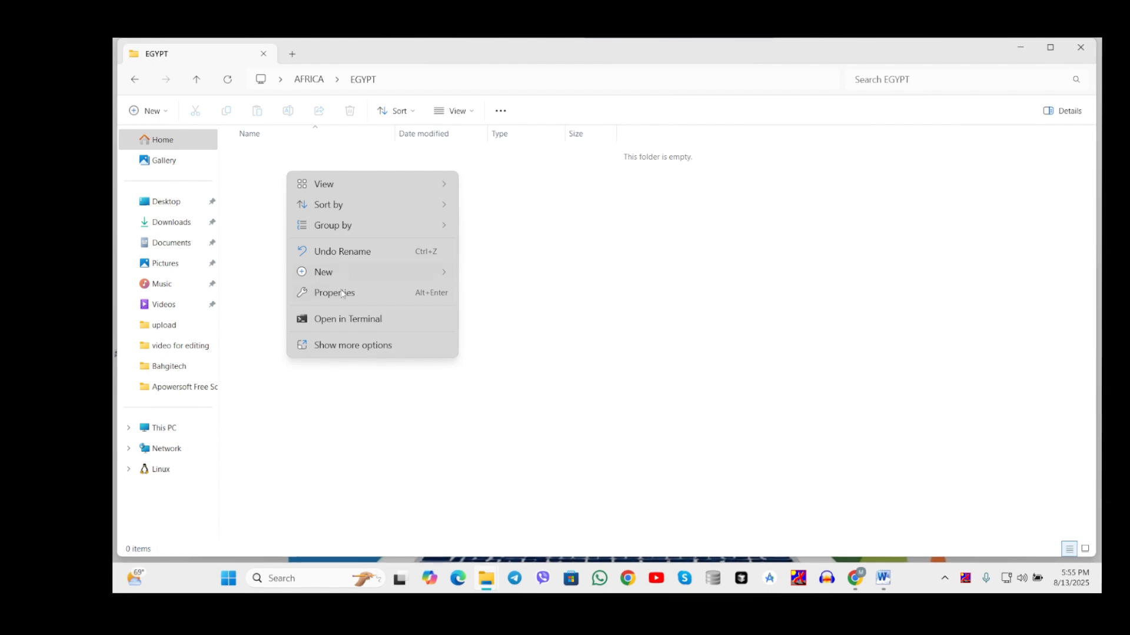
pyautogui.moveTo(353, 271)
pyautogui.click(533, 276)
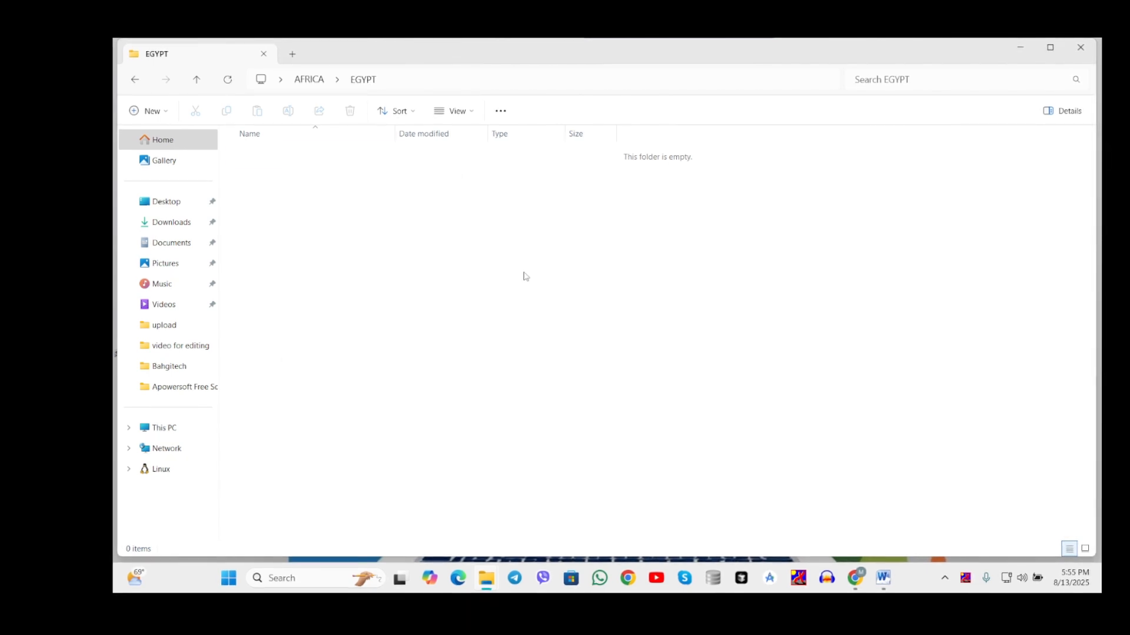
pyautogui.click(411, 246)
pyautogui.rightClick(409, 239)
pyautogui.moveTo(443, 337)
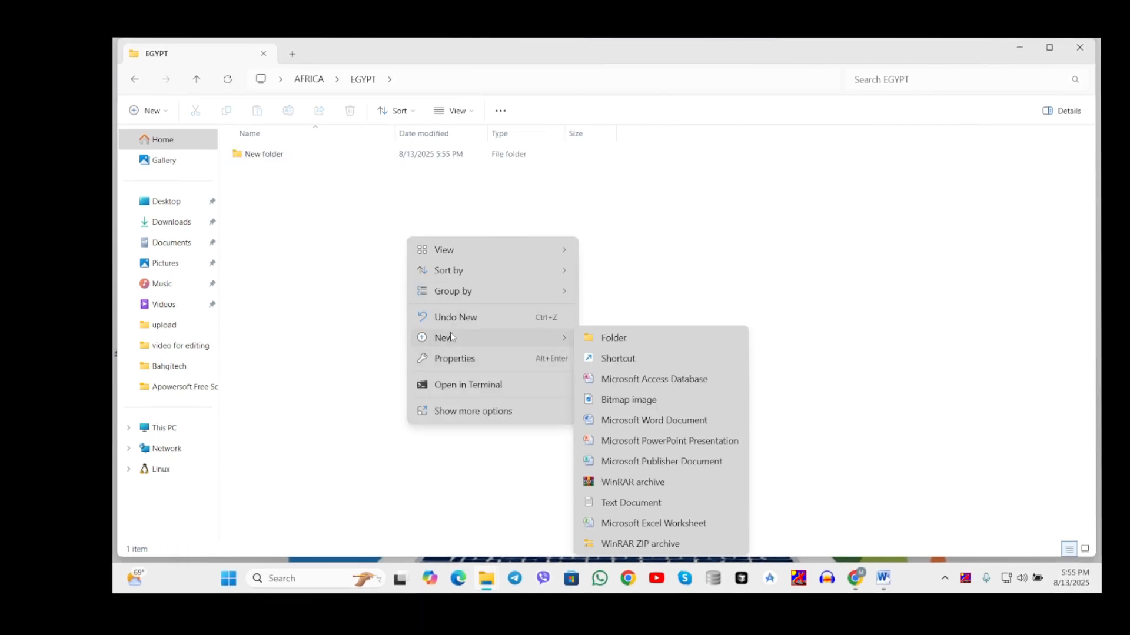
pyautogui.click(597, 333)
pyautogui.click(340, 202)
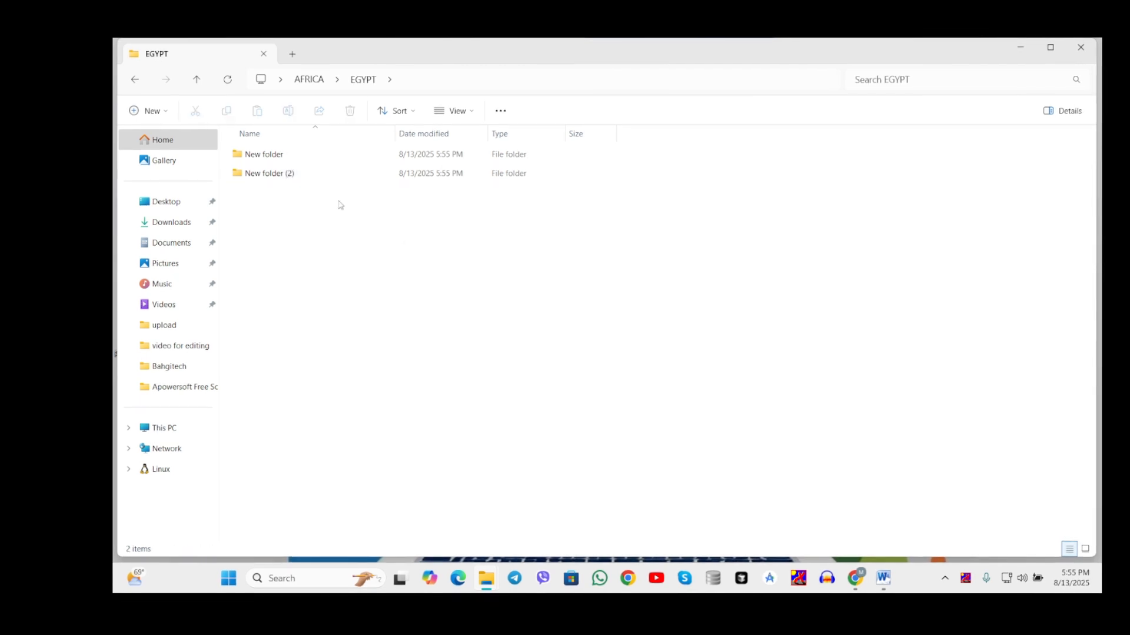
# Rename the first new folder inside EGYPT as ASMERA
pyautogui.click(292, 158)
pyautogui.rightClick(294, 160)
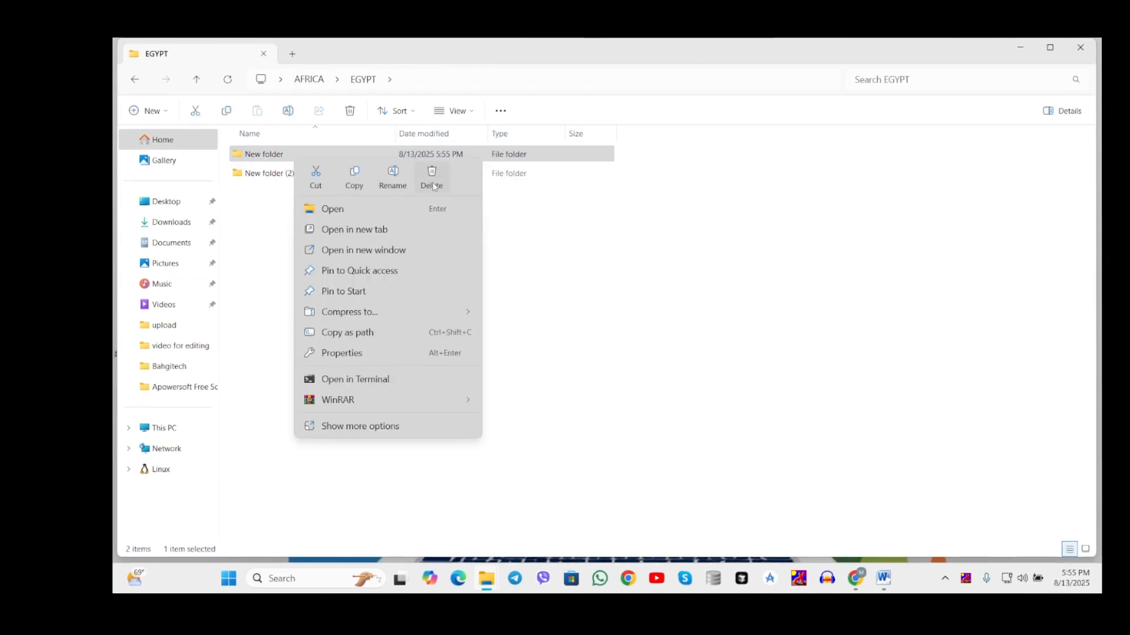
pyautogui.click(393, 180)
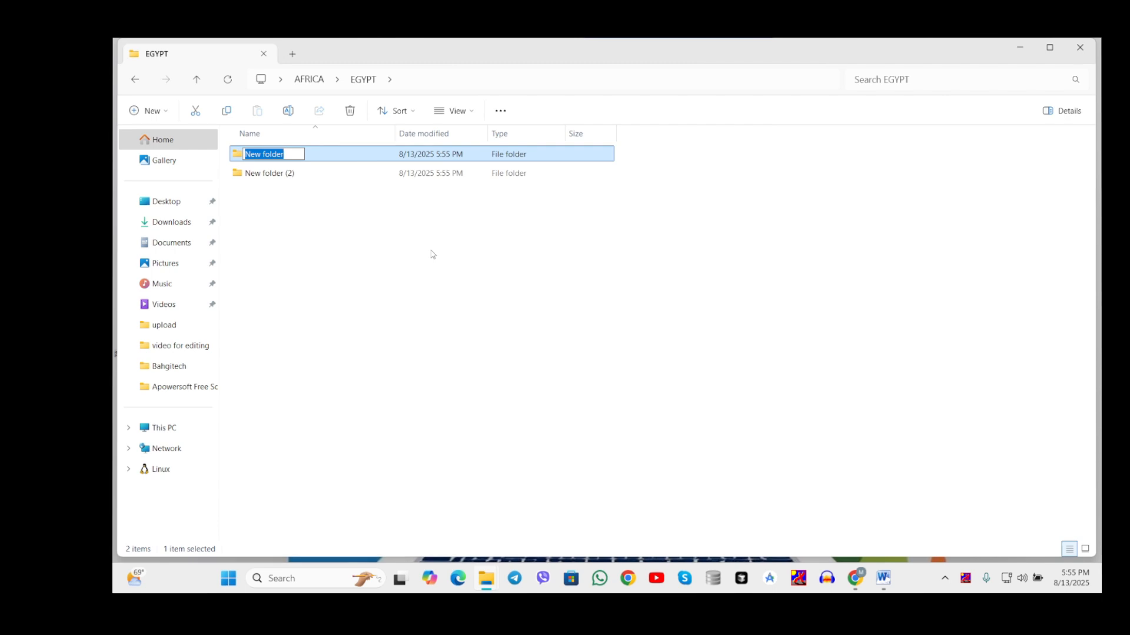
pyautogui.write('ASMERA')
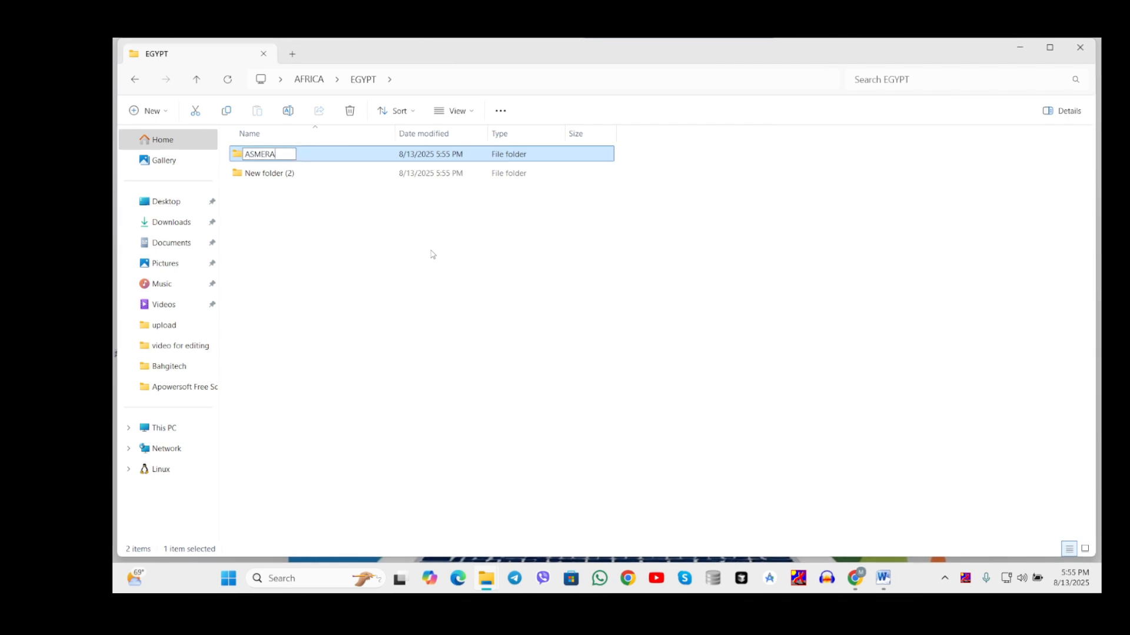
pyautogui.click(454, 286)
# Check the Word diagram, rename New folder (2) inside EGYPT as KARTUM, and return to the AFRICA folder
pyautogui.click(886, 581)
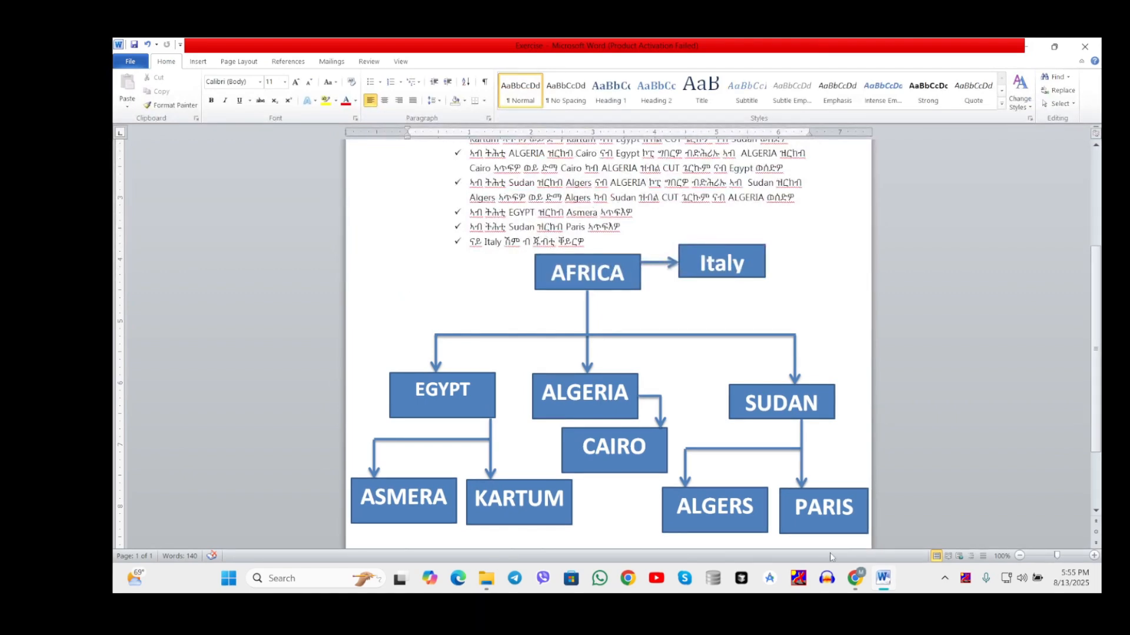
pyautogui.click(885, 579)
pyautogui.click(288, 177)
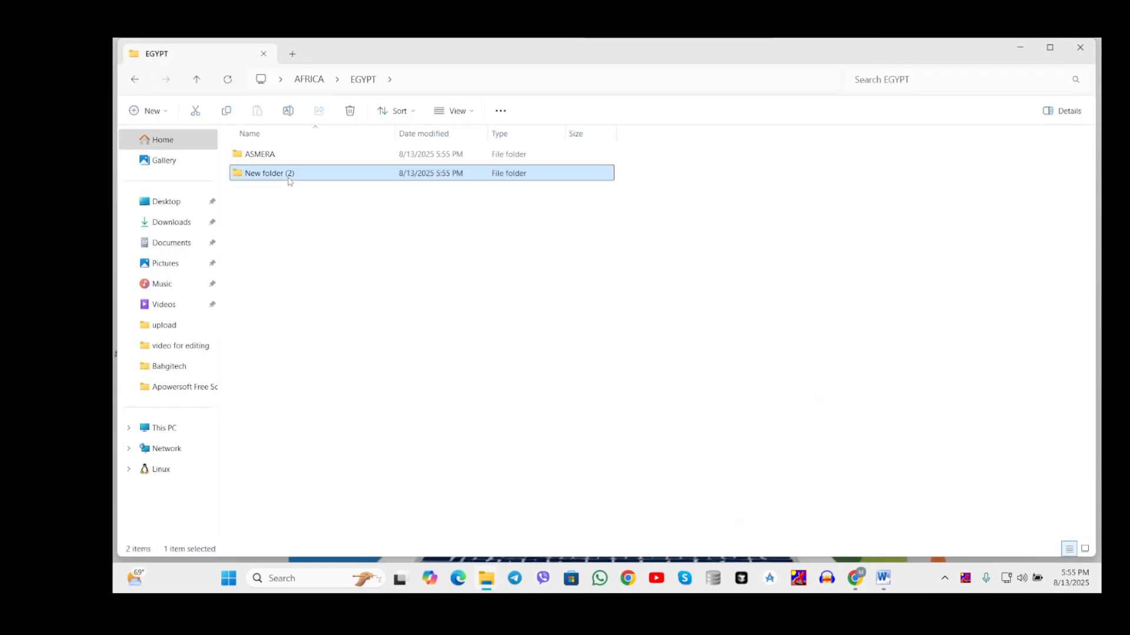
pyautogui.rightClick(289, 181)
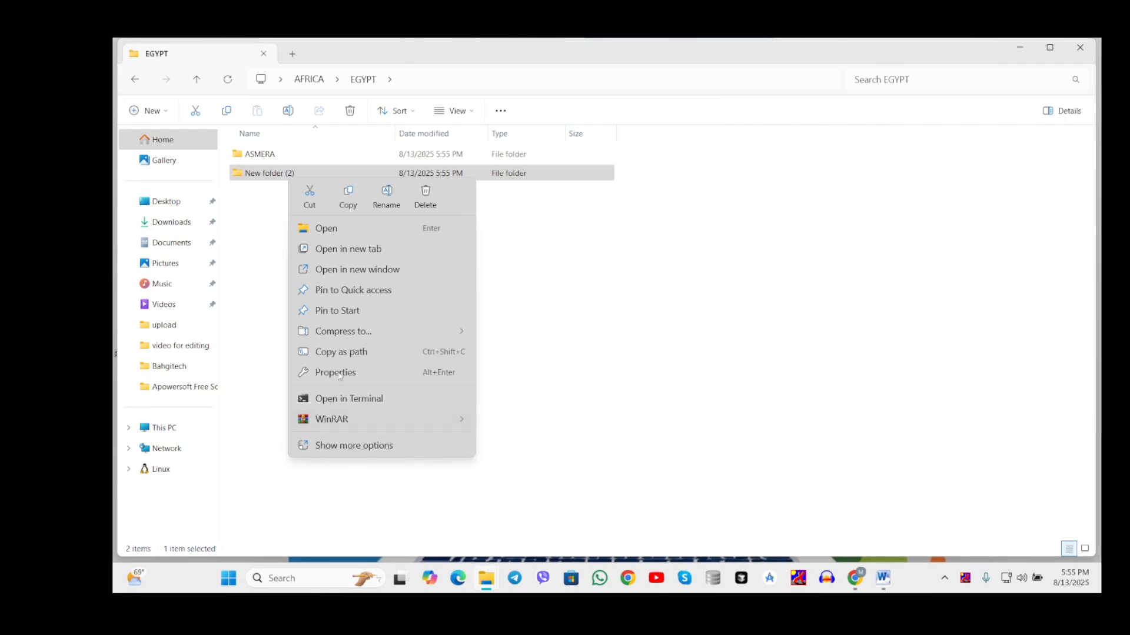
pyautogui.click(386, 199)
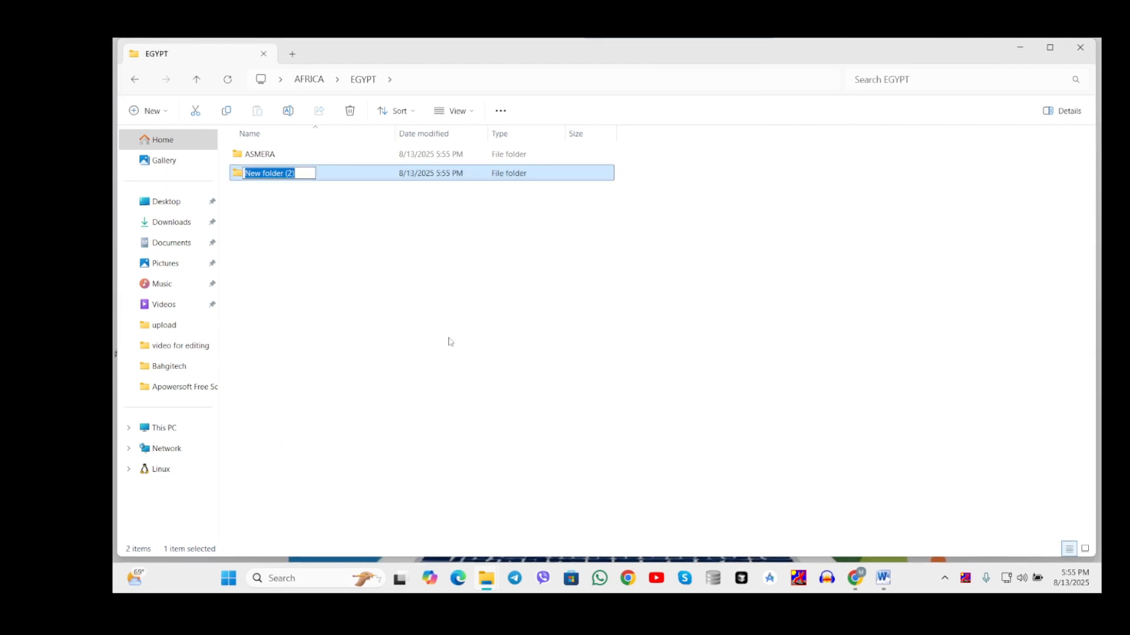
pyautogui.write('KARTUM')
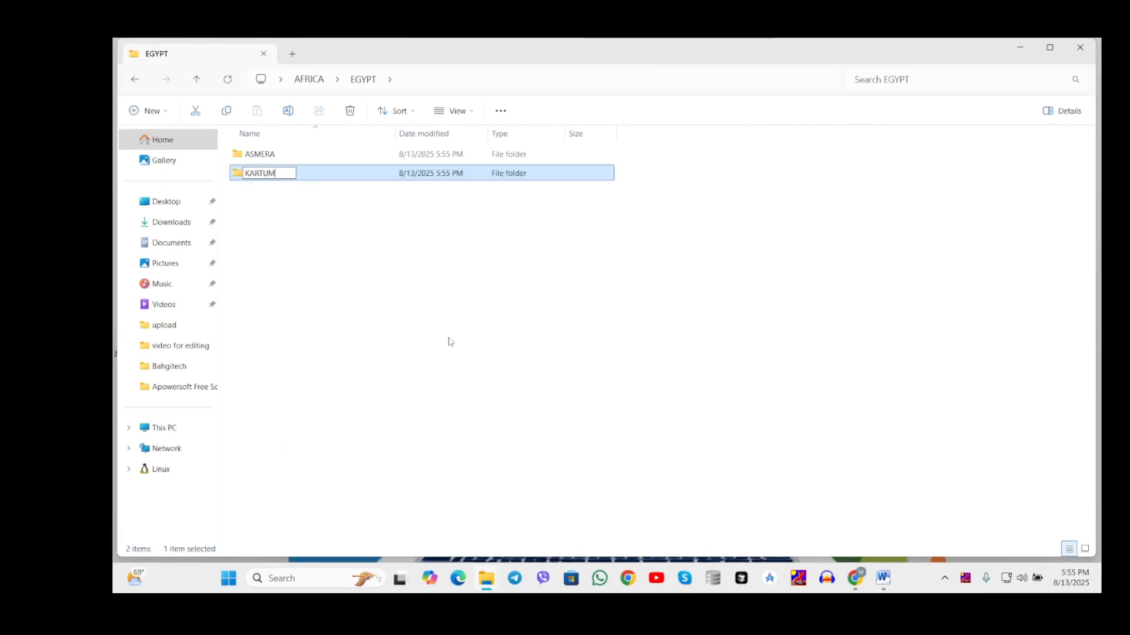
pyautogui.click(428, 318)
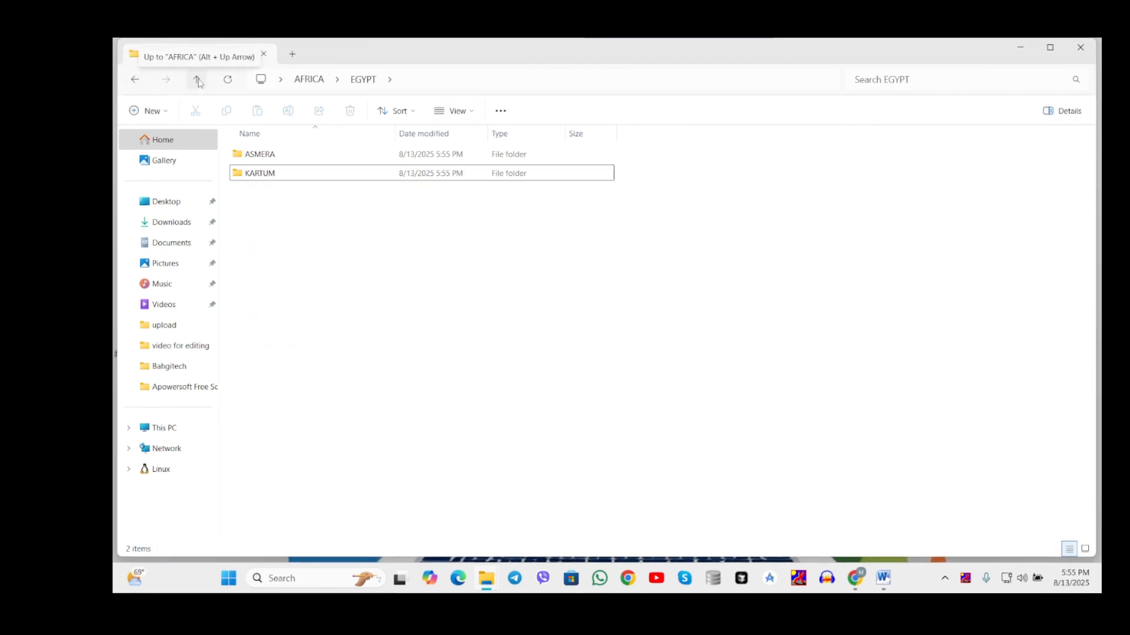
pyautogui.click(311, 82)
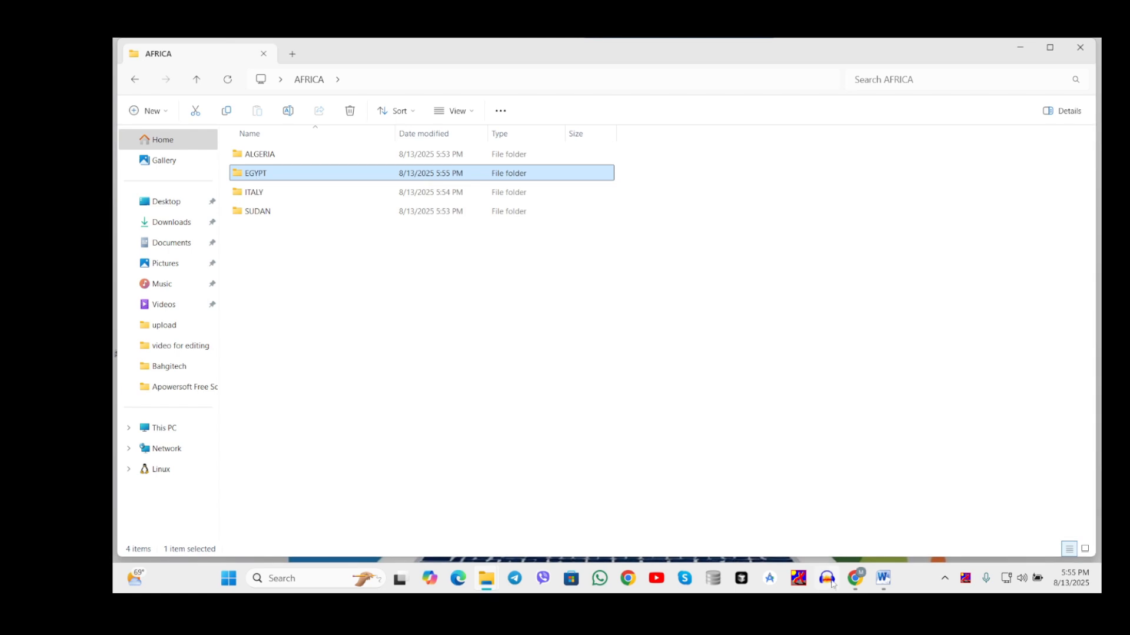
# Check the Word diagram and create a folder named CAIRO inside the ALGERIA folder
pyautogui.click(883, 579)
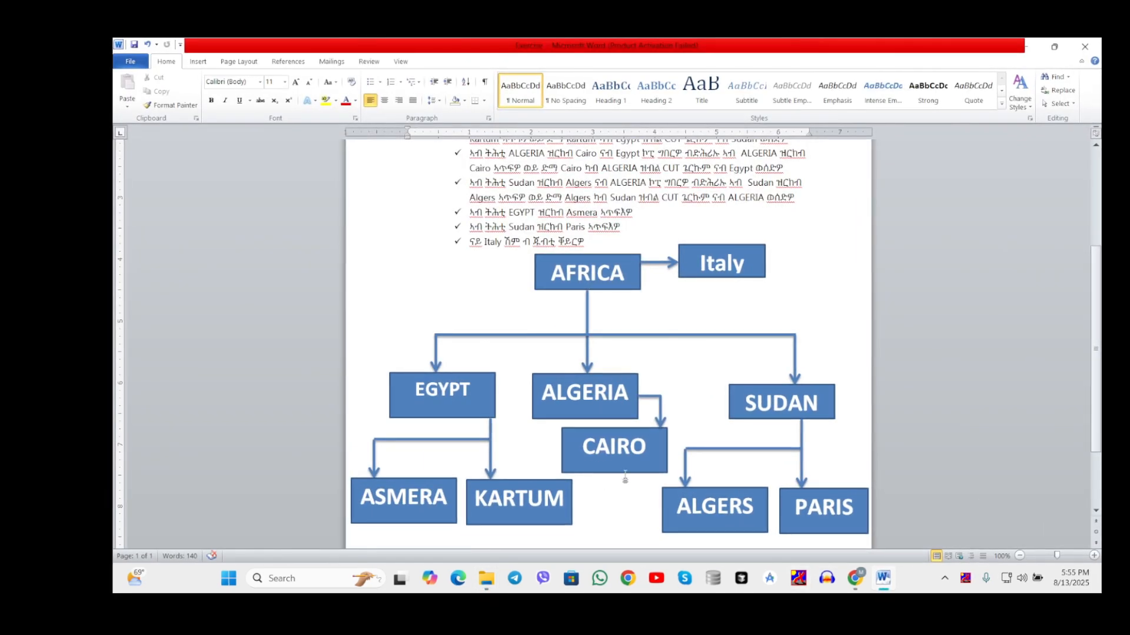
pyautogui.click(885, 584)
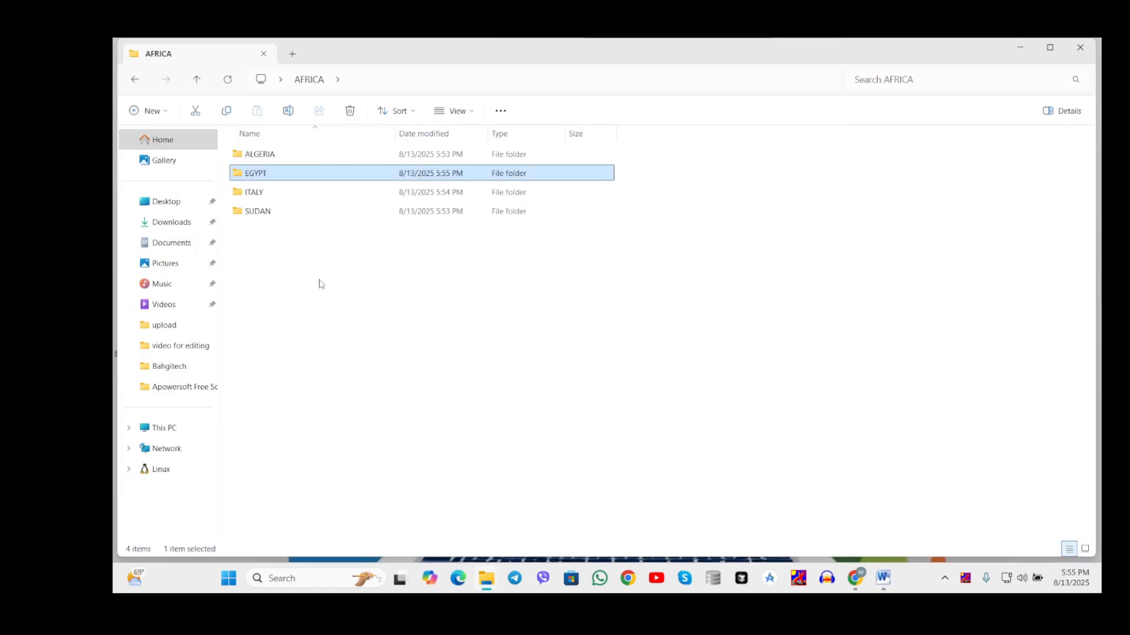
pyautogui.doubleClick(268, 153)
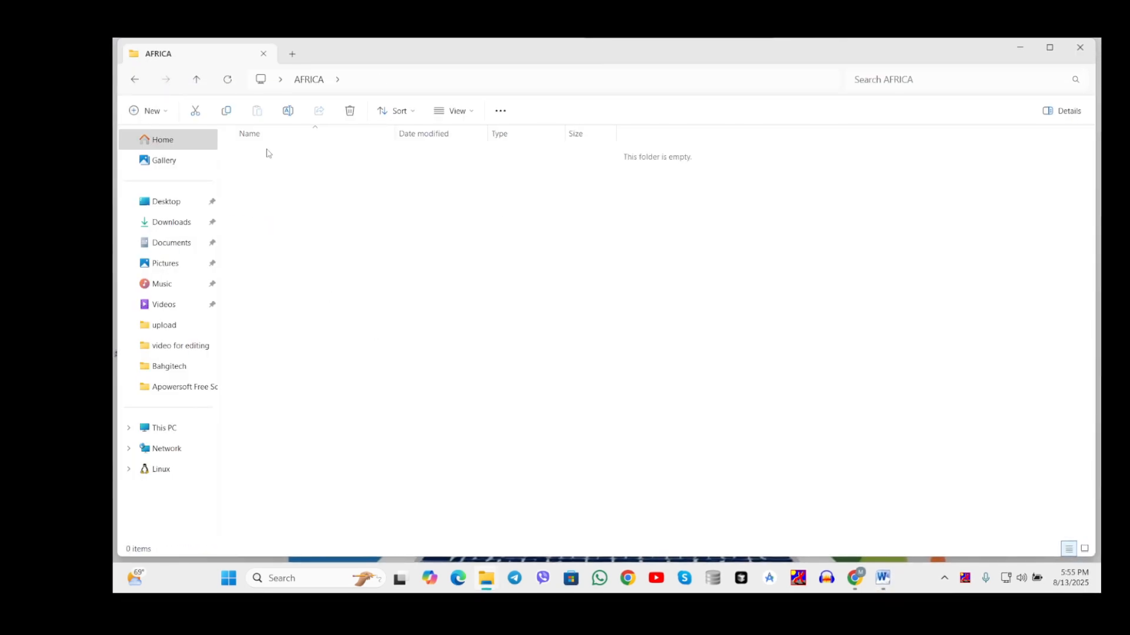
pyautogui.rightClick(316, 191)
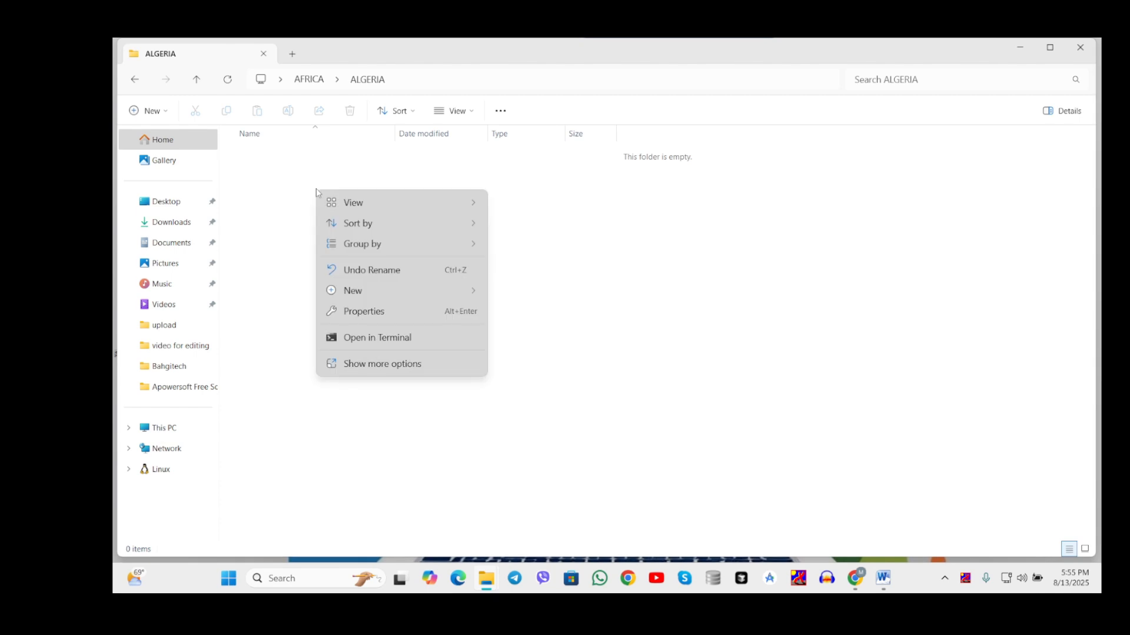
pyautogui.moveTo(353, 290)
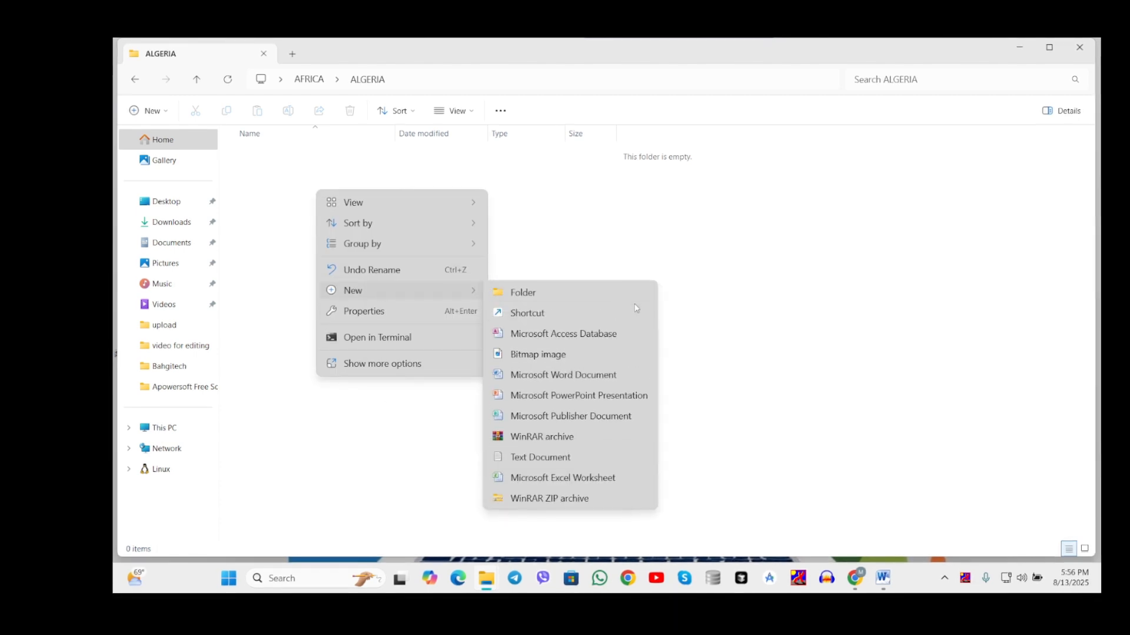
pyautogui.click(580, 293)
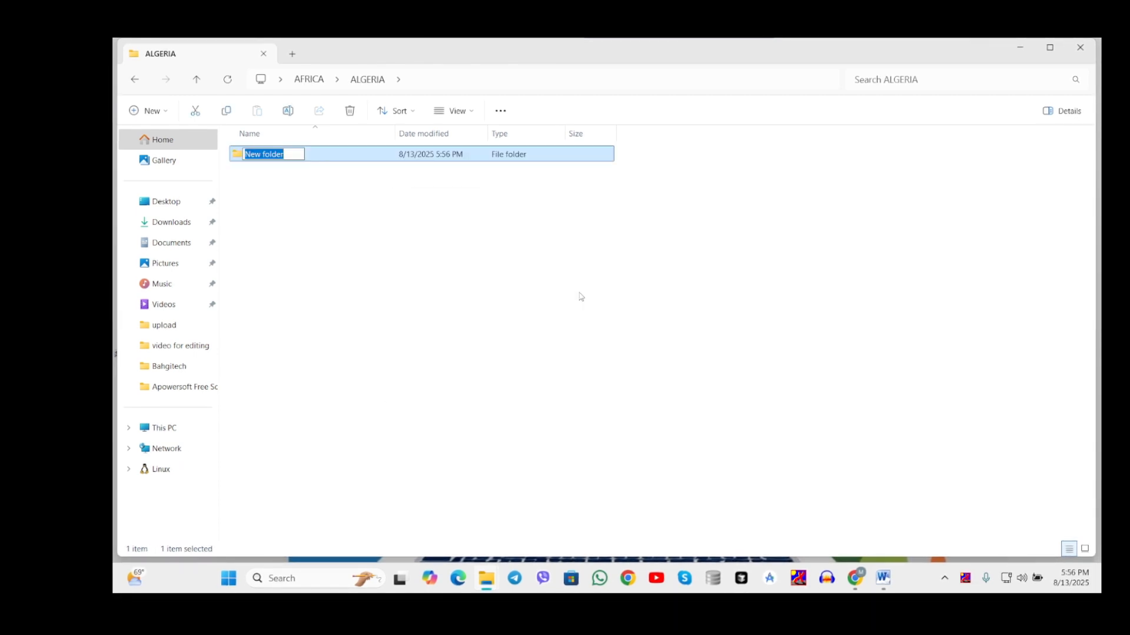
pyautogui.write('CA')
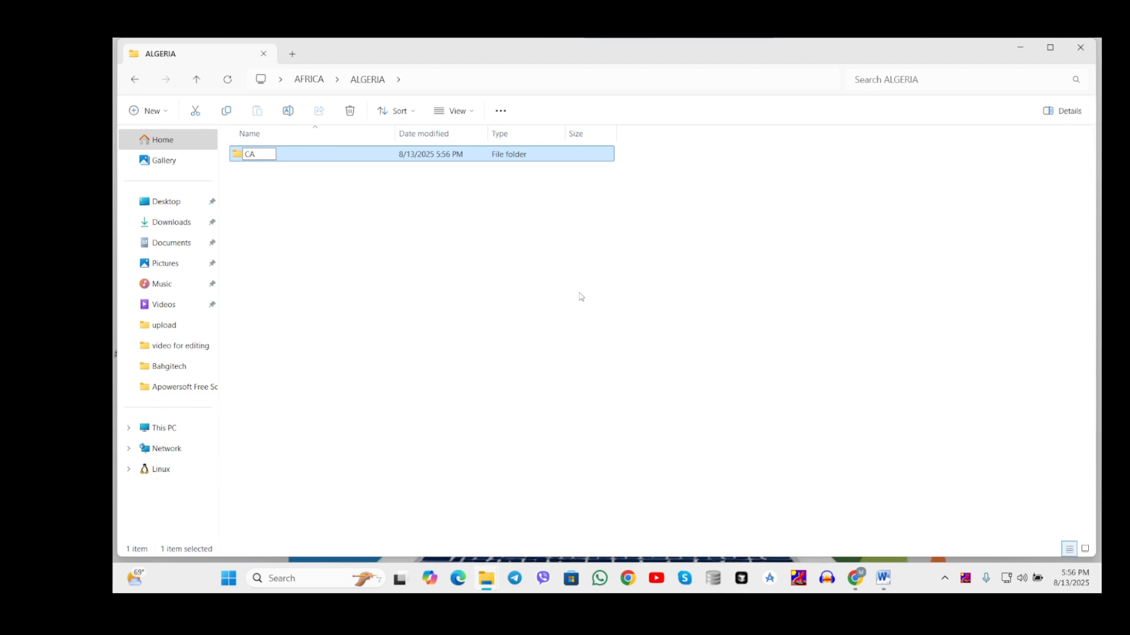
pyautogui.write('IRO')
pyautogui.press('Return')
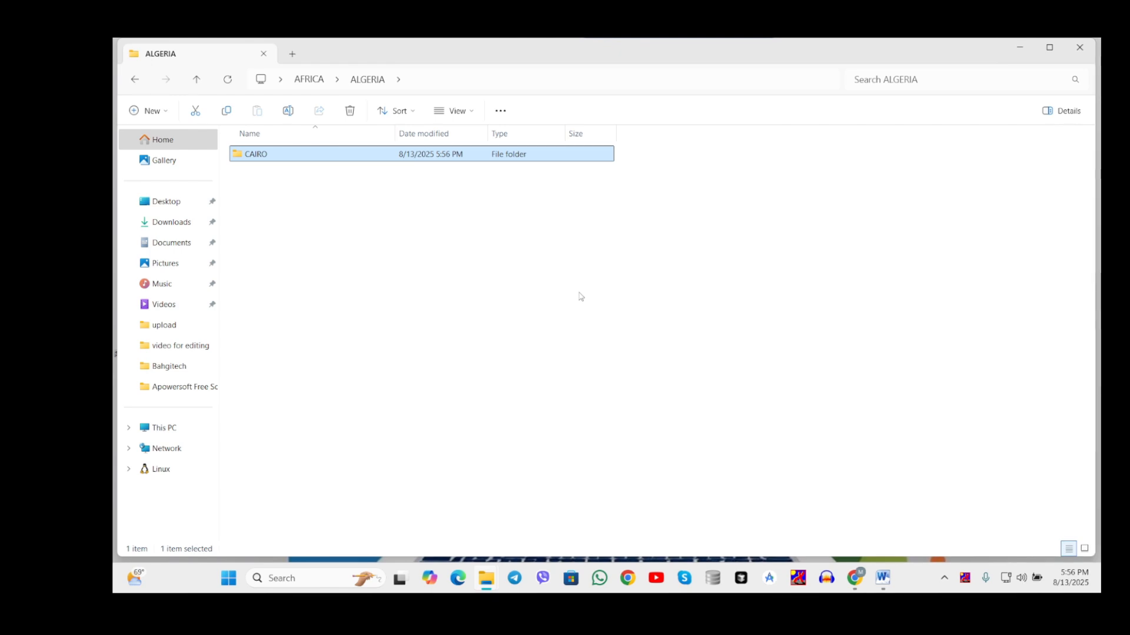
# Return to the AFRICA folder and check the Word diagram for the subfolders that SUDAN needs
pyautogui.click(883, 579)
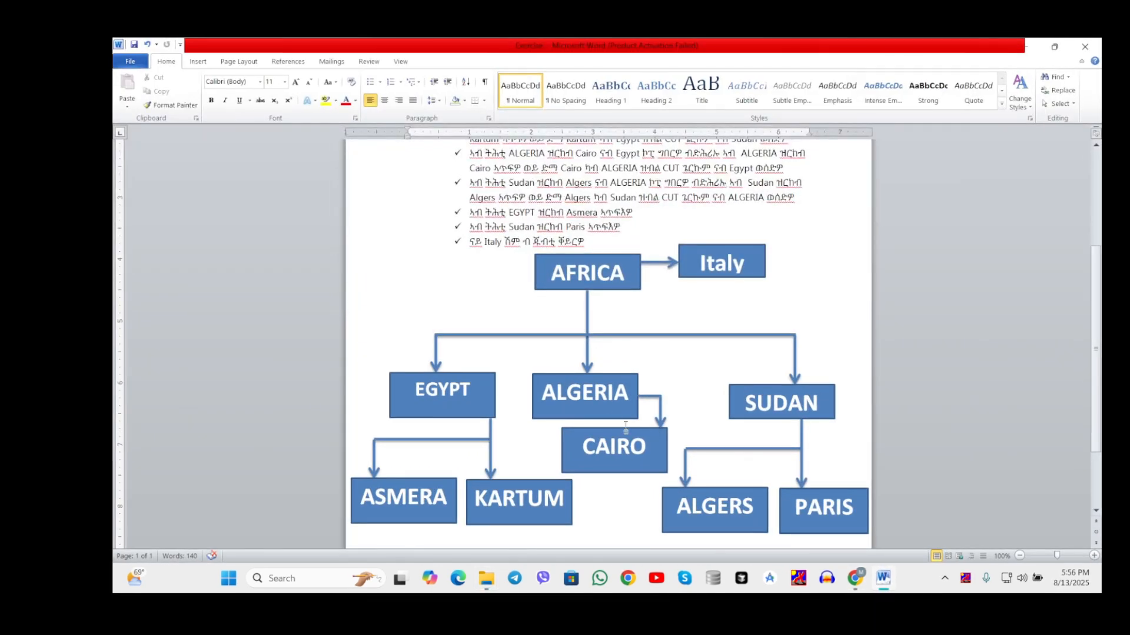
pyautogui.click(883, 579)
pyautogui.click(198, 81)
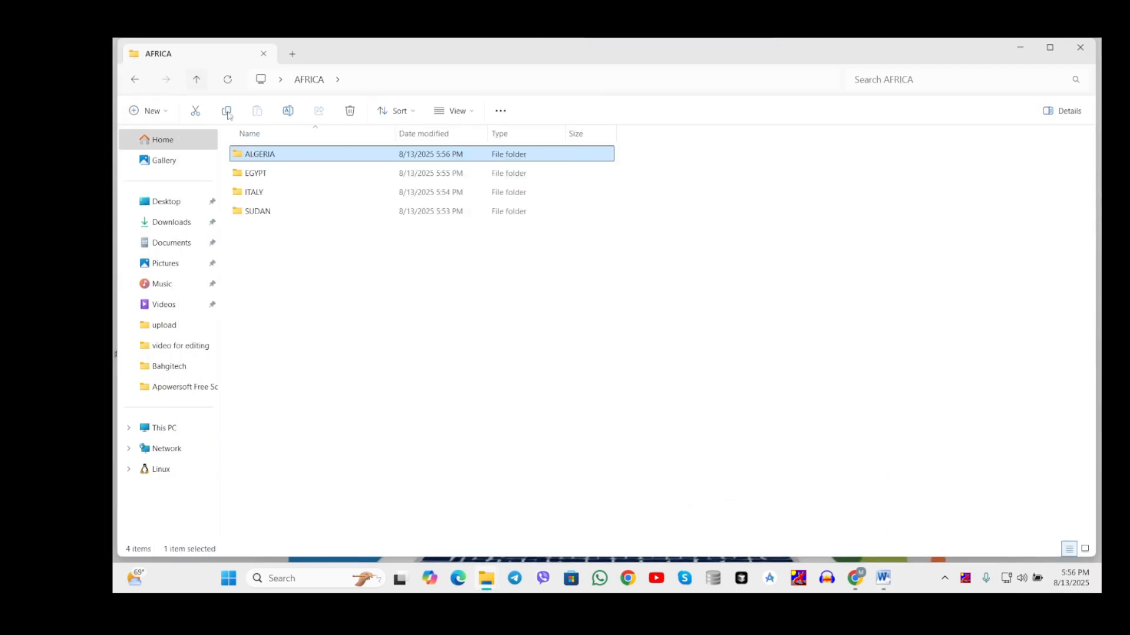
pyautogui.click(883, 578)
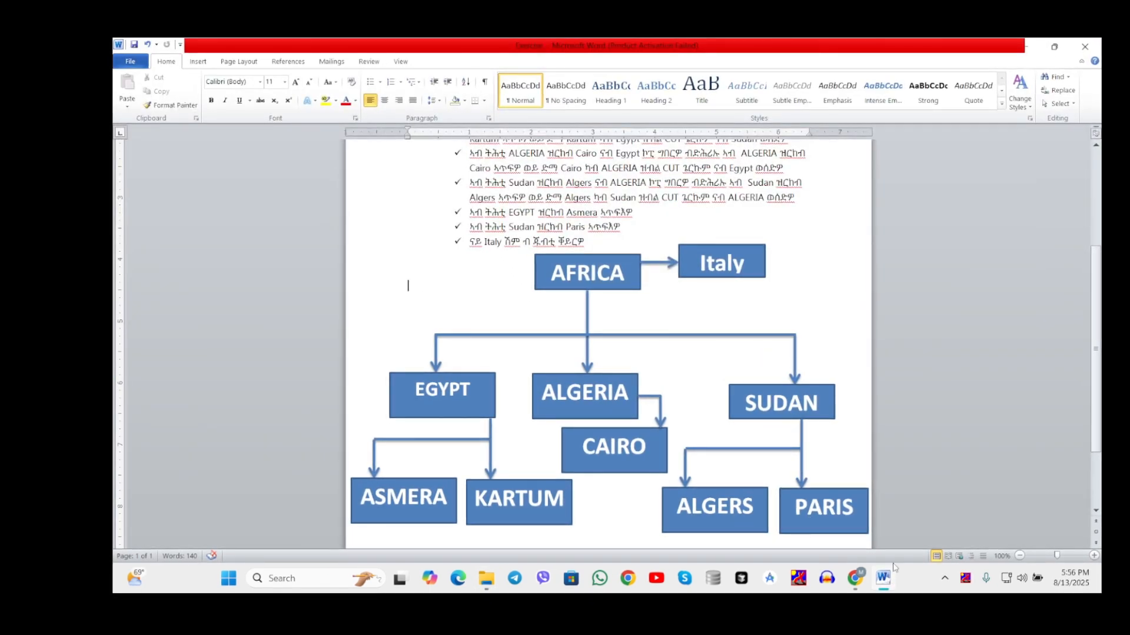
pyautogui.click(890, 588)
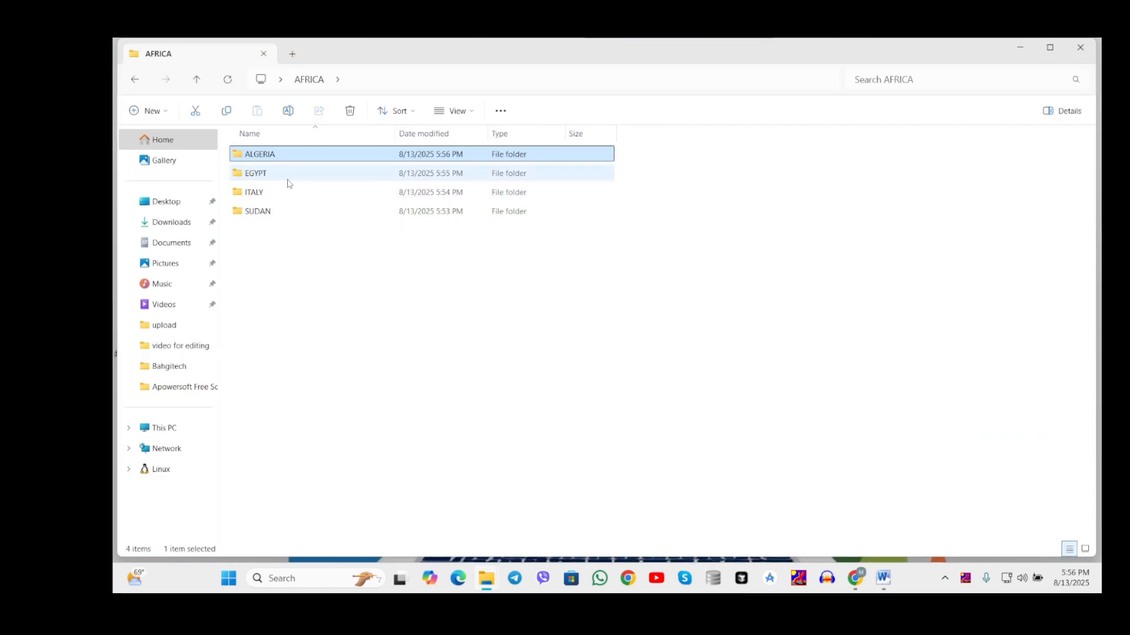
# Open the SUDAN folder and create a folder named ALGERS inside it
pyautogui.doubleClick(298, 212)
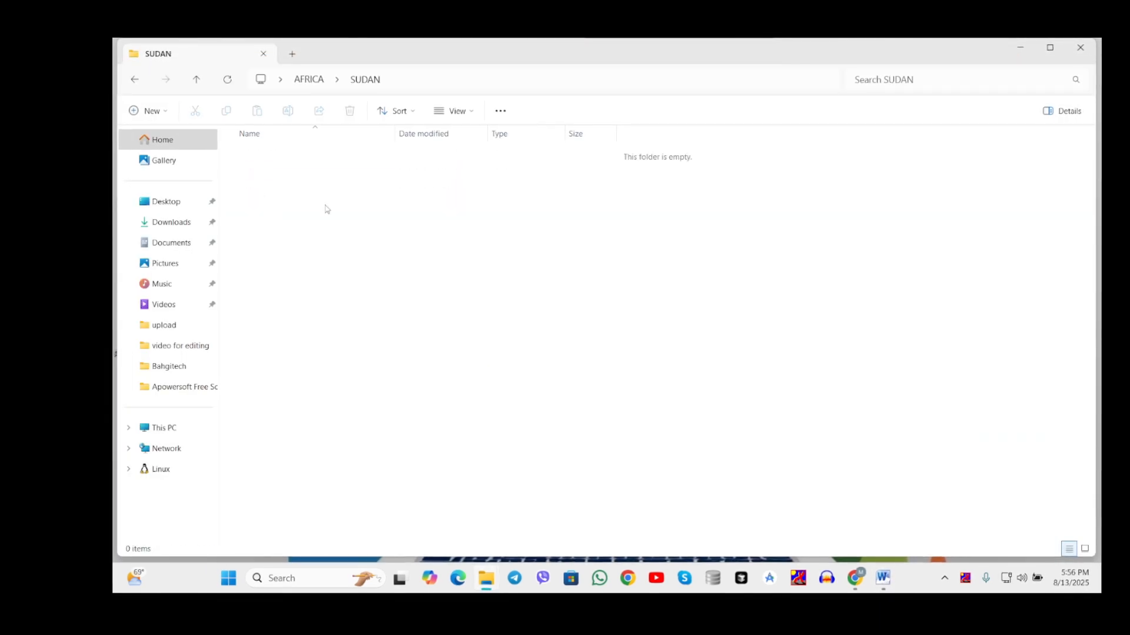
pyautogui.rightClick(355, 188)
pyautogui.moveTo(424, 286)
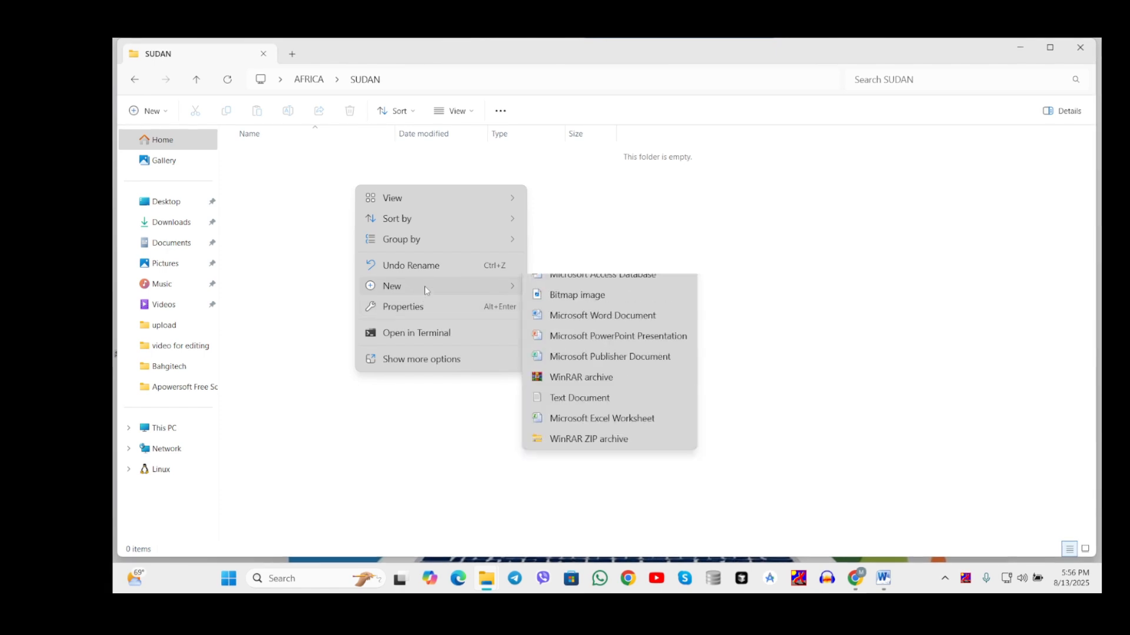
pyautogui.click(589, 289)
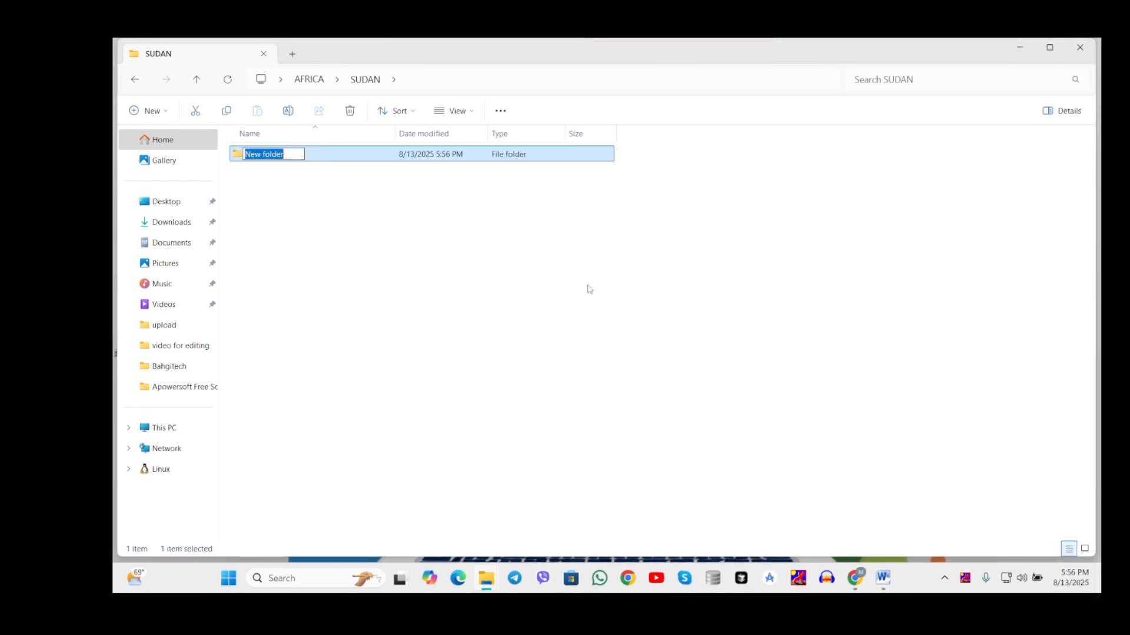
pyautogui.write('ALGERS')
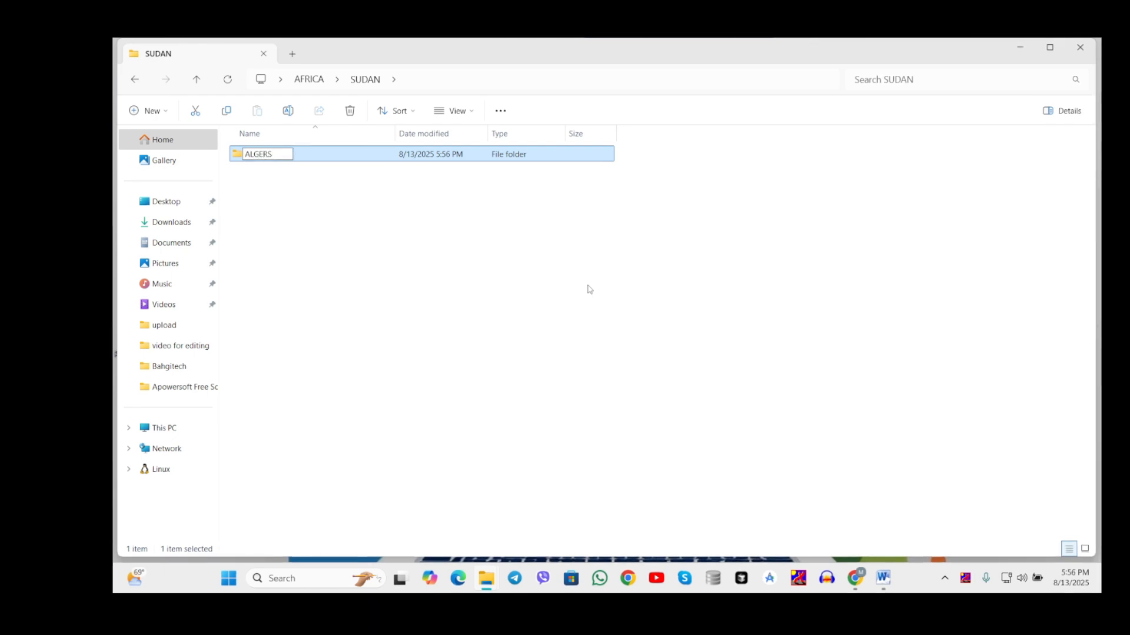
pyautogui.click(431, 206)
# Create a second folder named PARIS inside SUDAN and go back to the AFRICA folder
pyautogui.rightClick(432, 205)
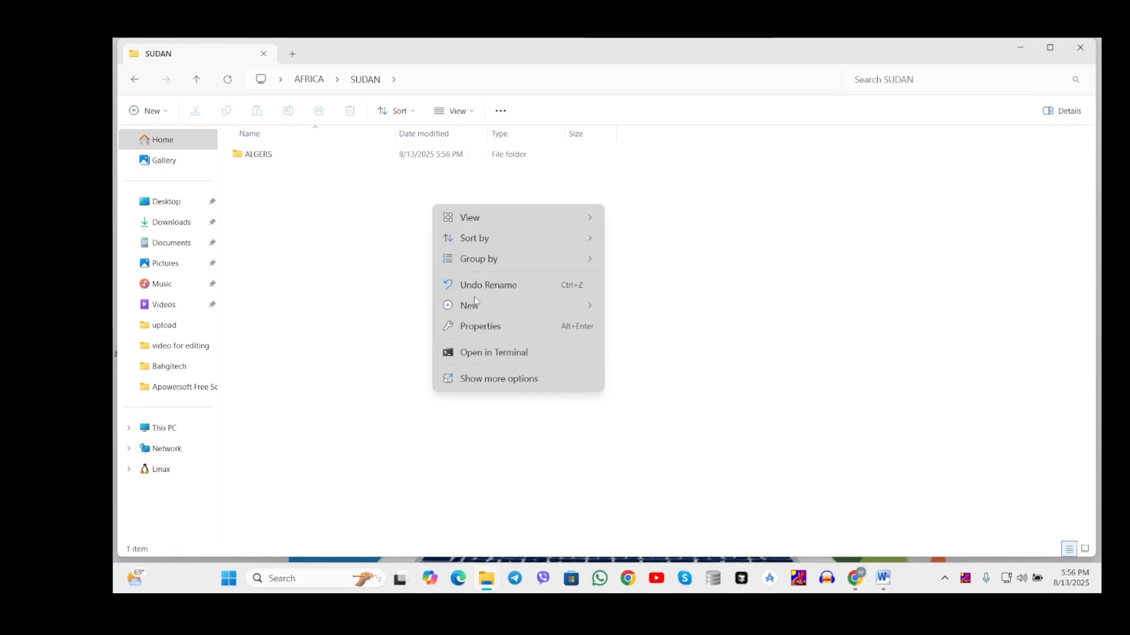
pyautogui.moveTo(476, 302)
pyautogui.click(688, 307)
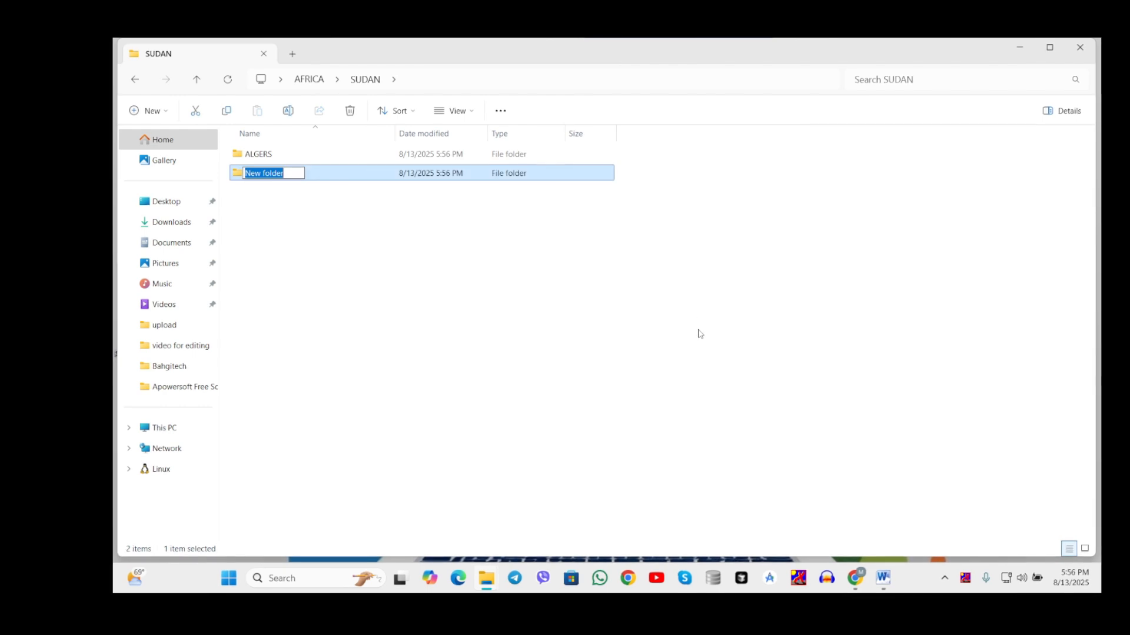
pyautogui.write('PARIS')
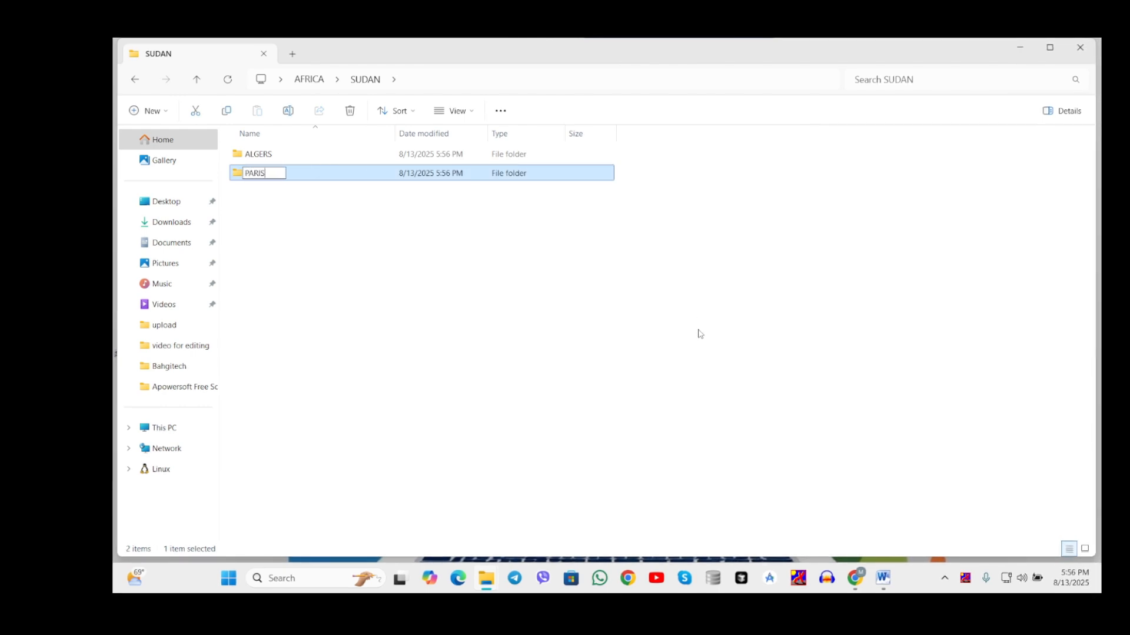
pyautogui.click(330, 196)
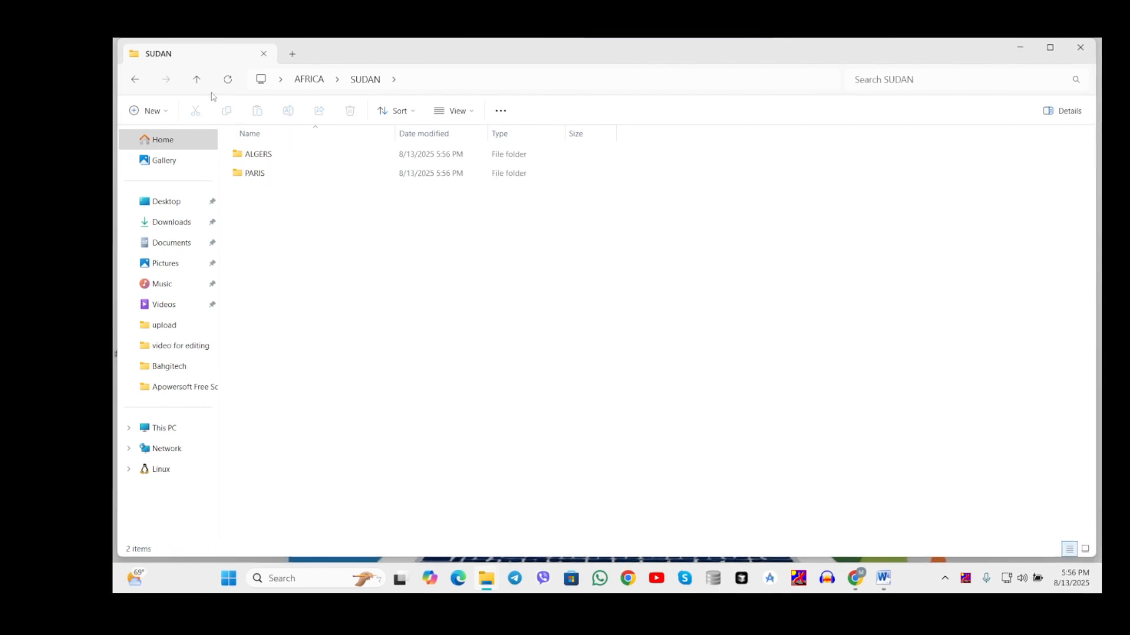
pyautogui.click(197, 80)
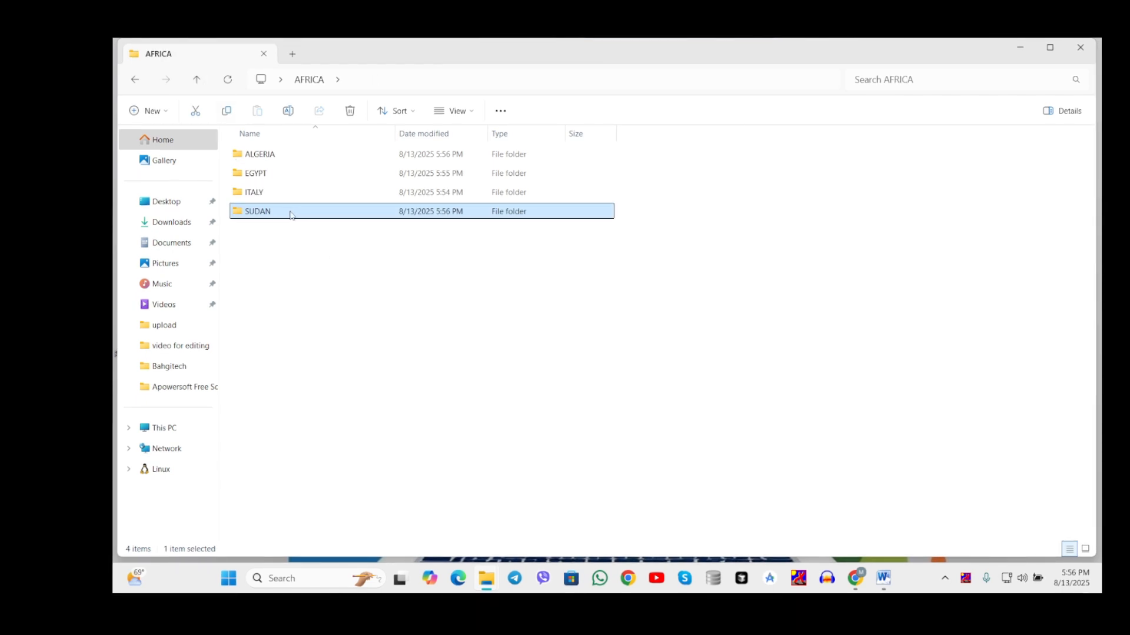
# Review the contents of SUDAN, ITALY, ALGERIA and EGYPT against the folder diagram in the Word exercise
pyautogui.doubleClick(291, 213)
pyautogui.click(197, 80)
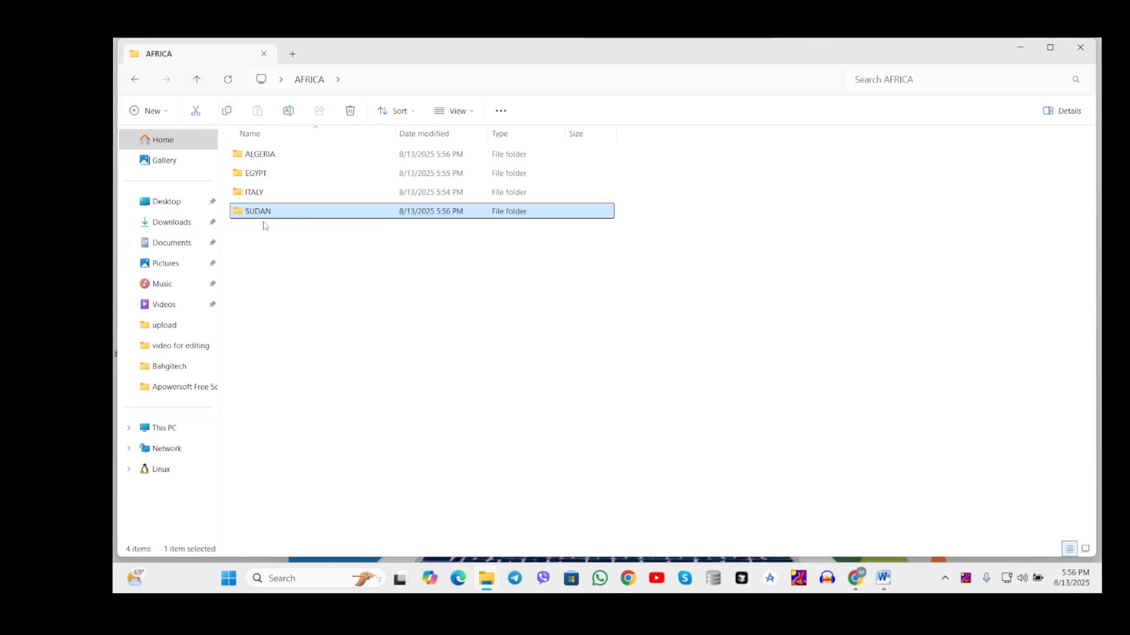
pyautogui.doubleClick(259, 193)
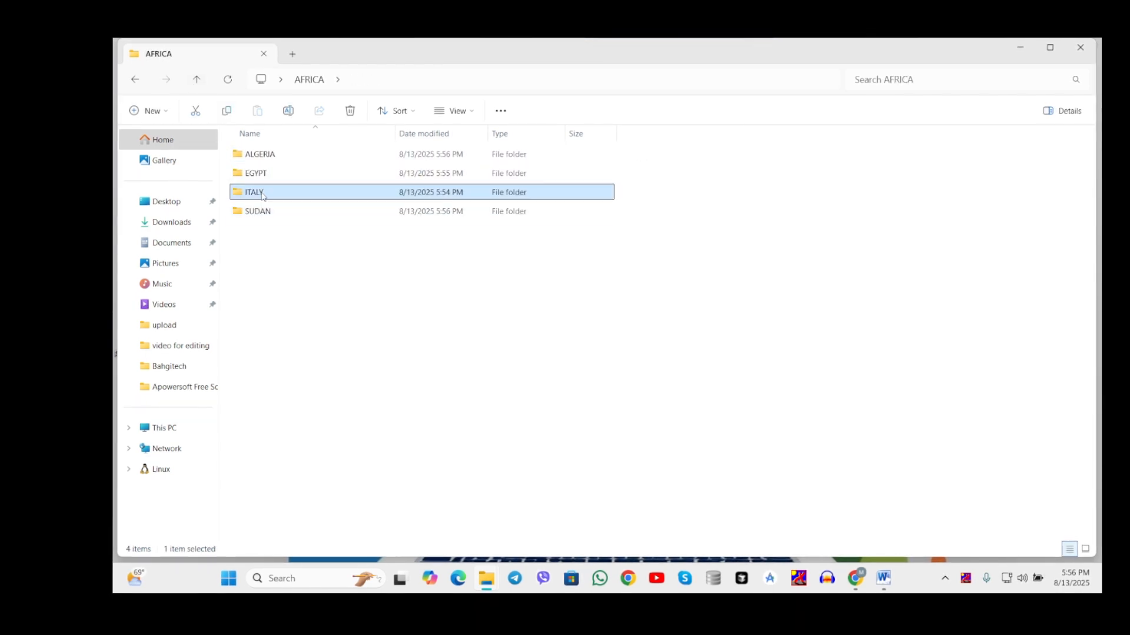
pyautogui.click(196, 80)
pyautogui.click(884, 579)
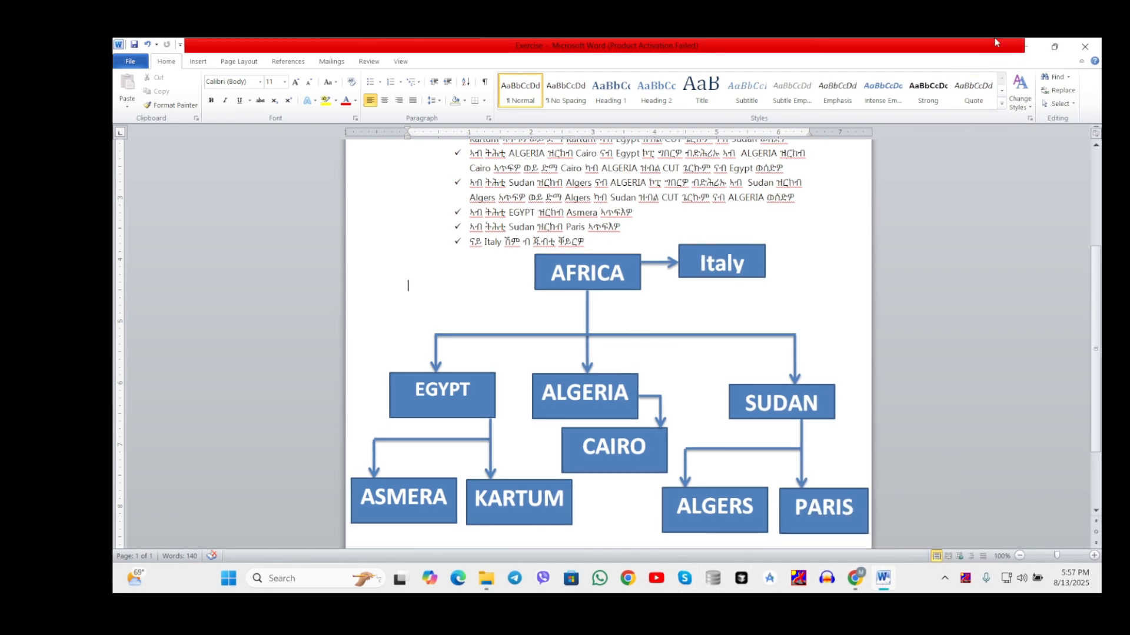
pyautogui.click(1030, 50)
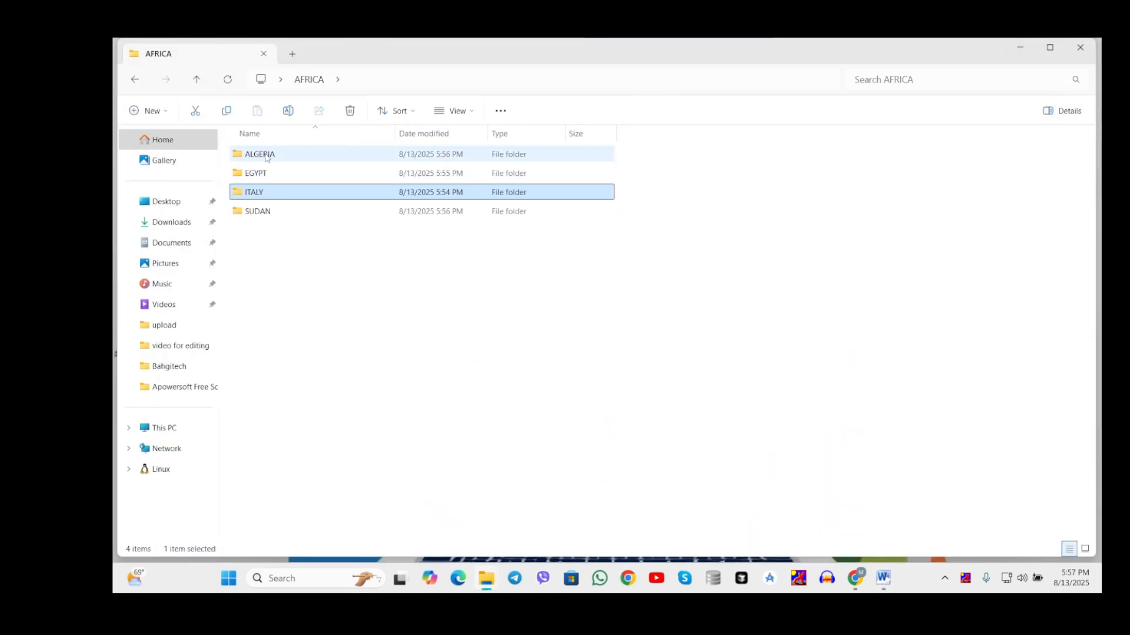
pyautogui.doubleClick(262, 153)
pyautogui.click(196, 86)
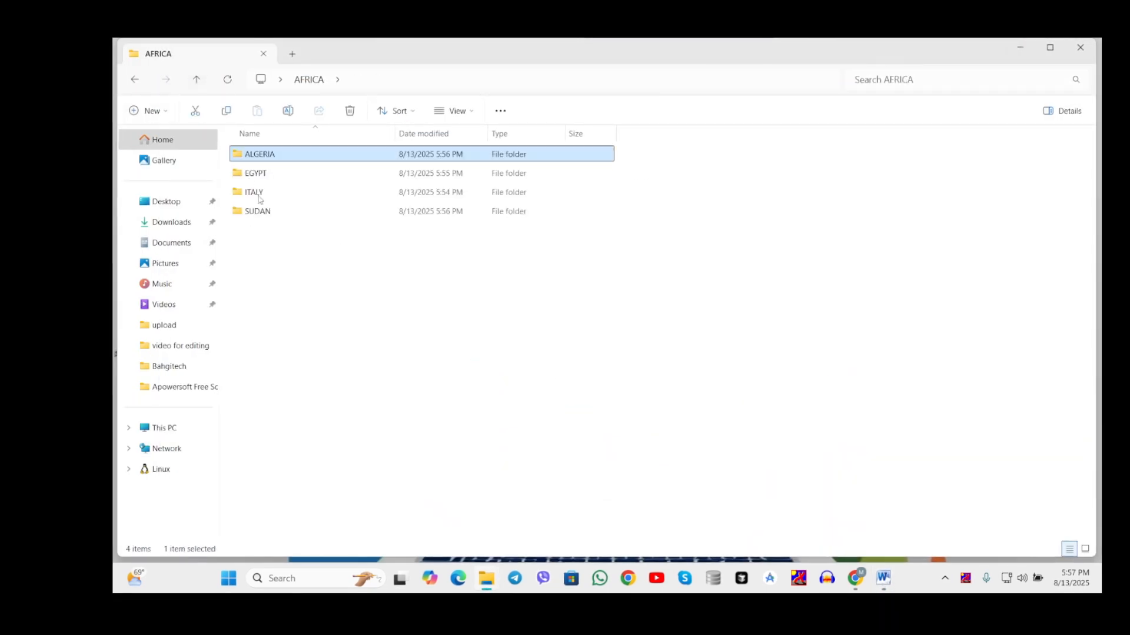
pyautogui.doubleClick(259, 173)
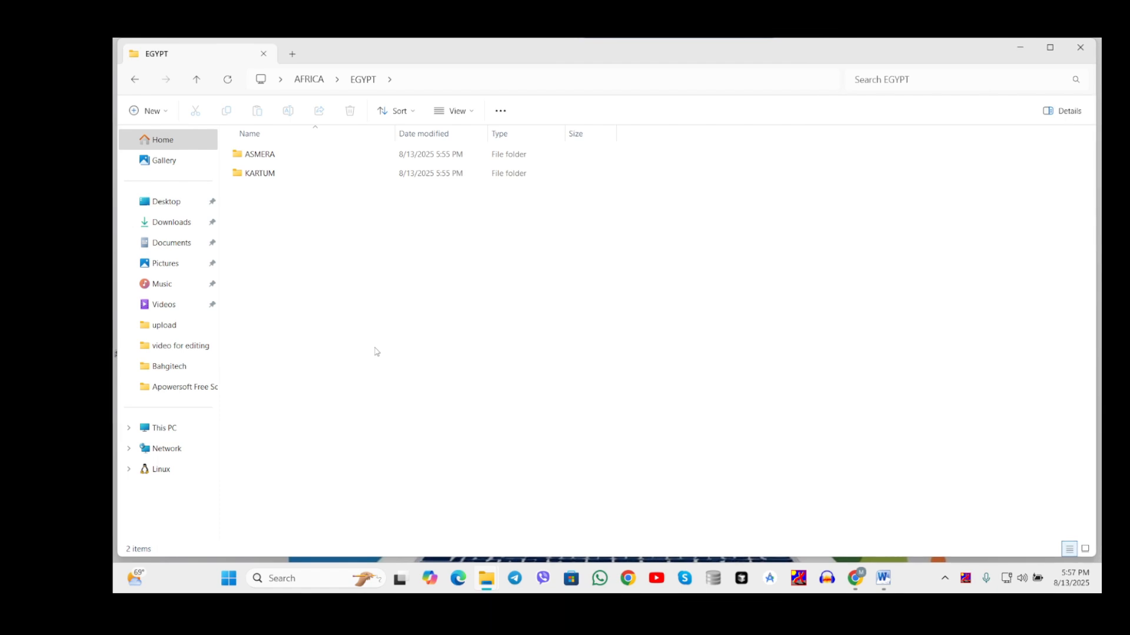
# Read the written tasks above the diagram in the Word exercise, starting with the Kartum folder instruction
pyautogui.click(883, 578)
pyautogui.scroll(5, 588, 353)
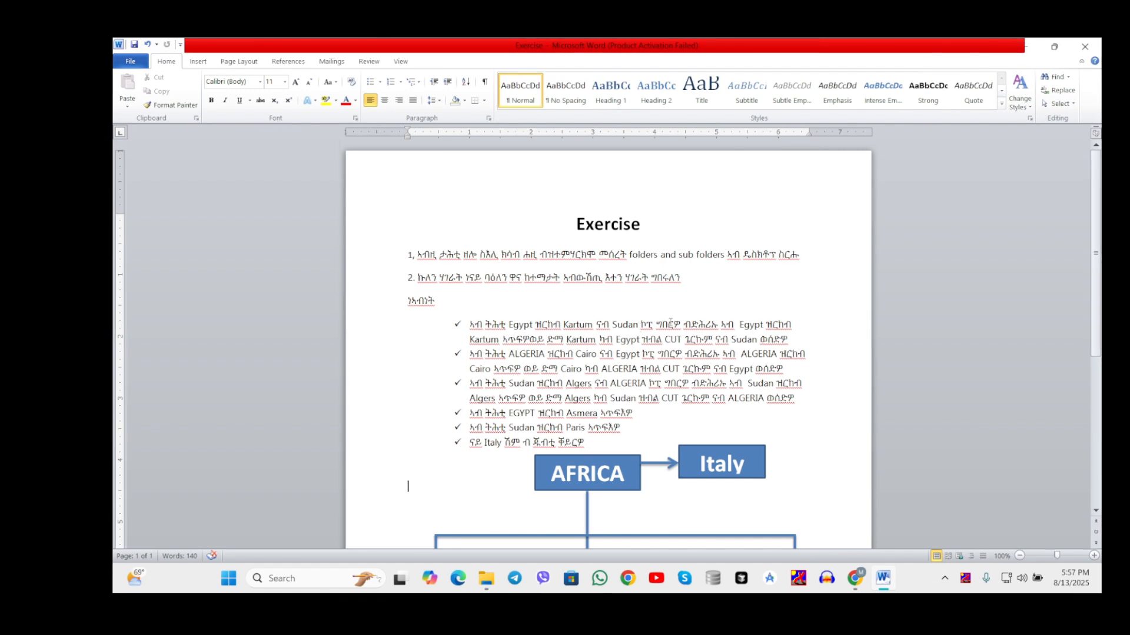
pyautogui.click(735, 325)
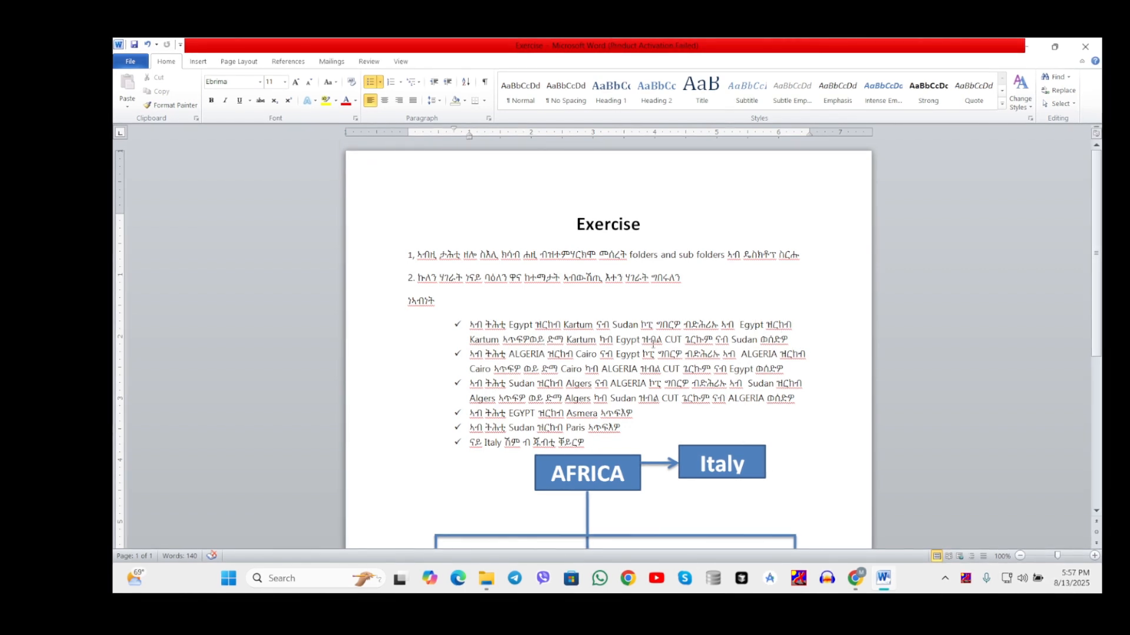
# Switch to File Explorer and copy the KARTUM folder from EGYPT into the SUDAN folder
pyautogui.click(891, 589)
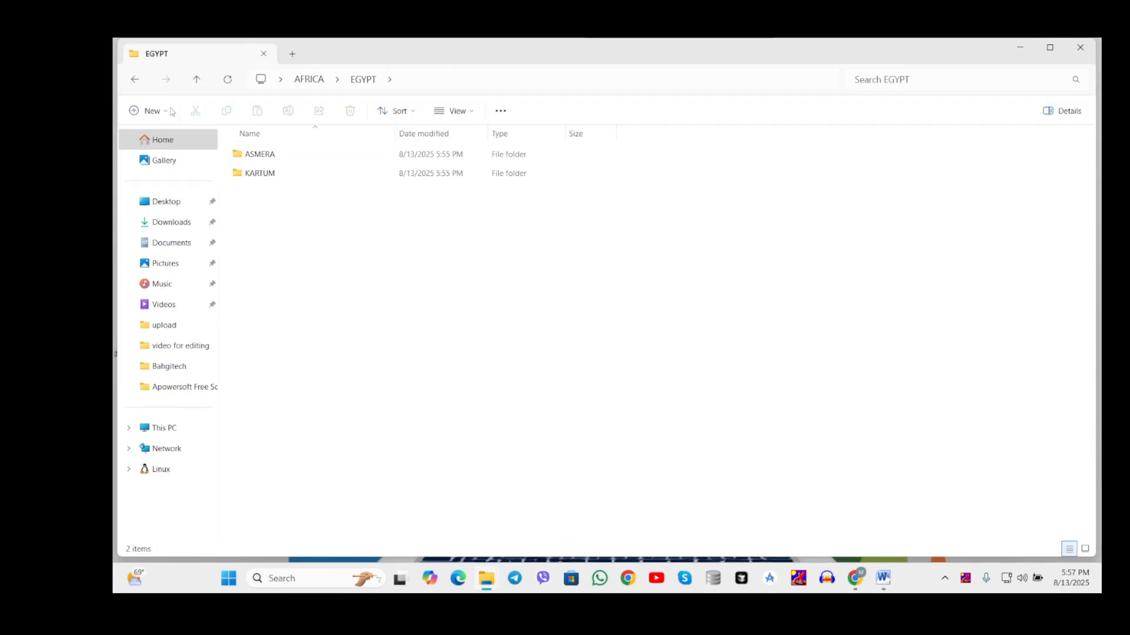
pyautogui.click(197, 80)
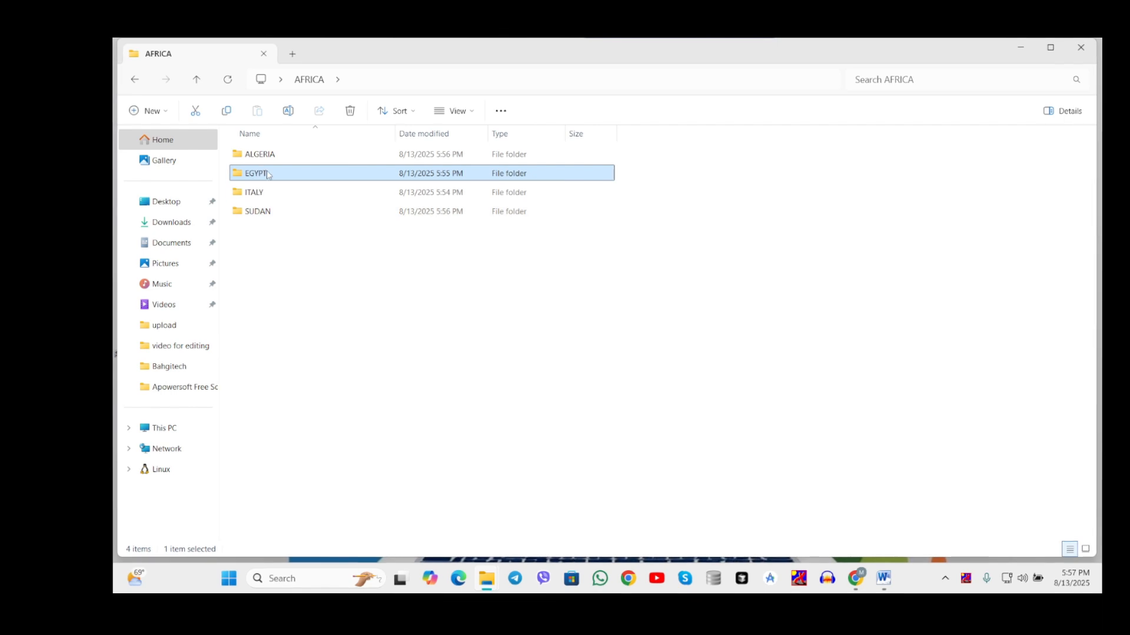
pyautogui.doubleClick(268, 177)
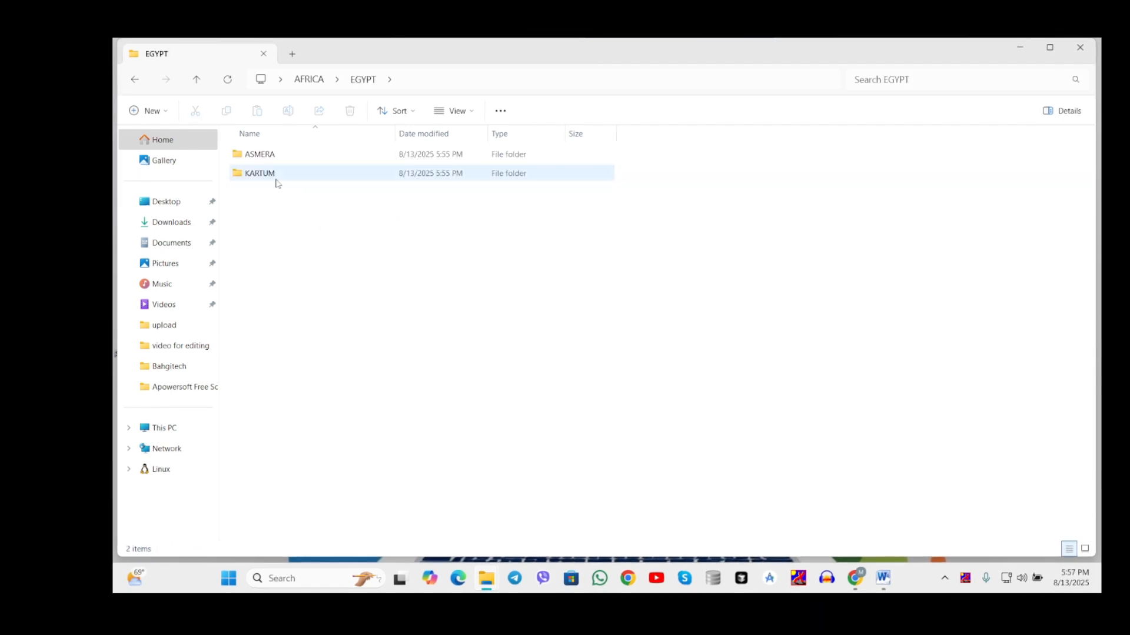
pyautogui.click(277, 178)
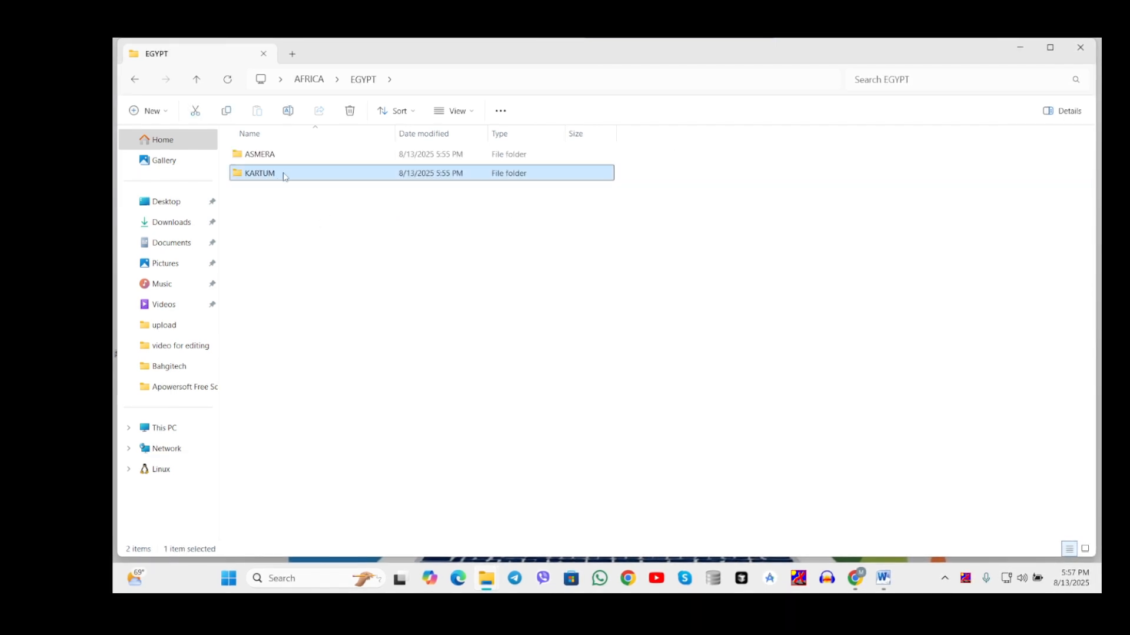
pyautogui.rightClick(284, 177)
pyautogui.click(264, 179)
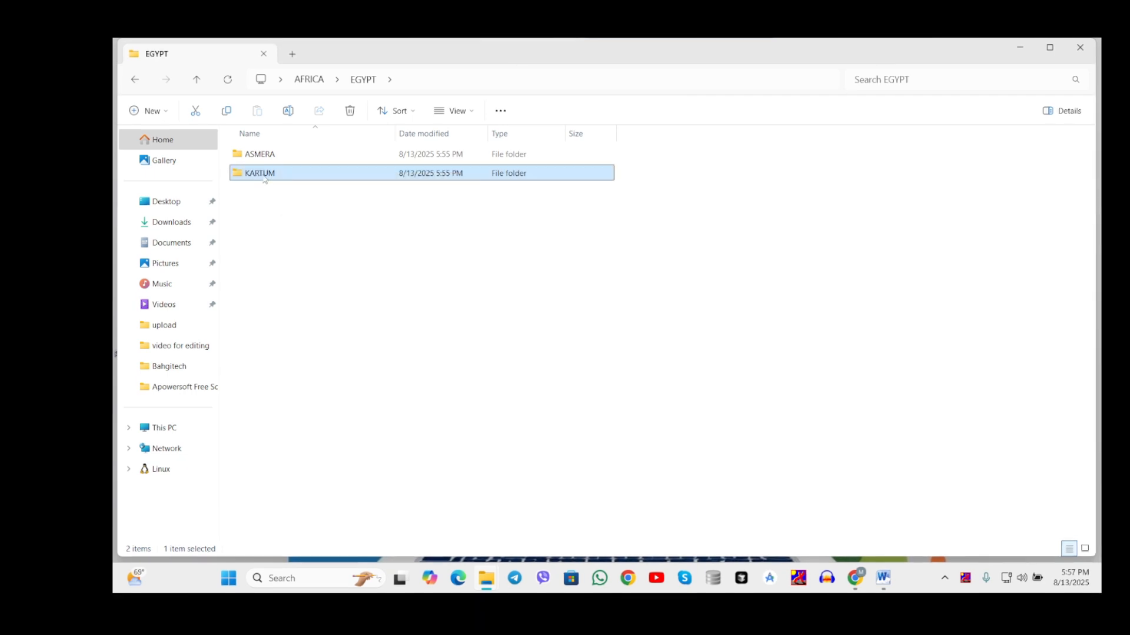
pyautogui.rightClick(264, 178)
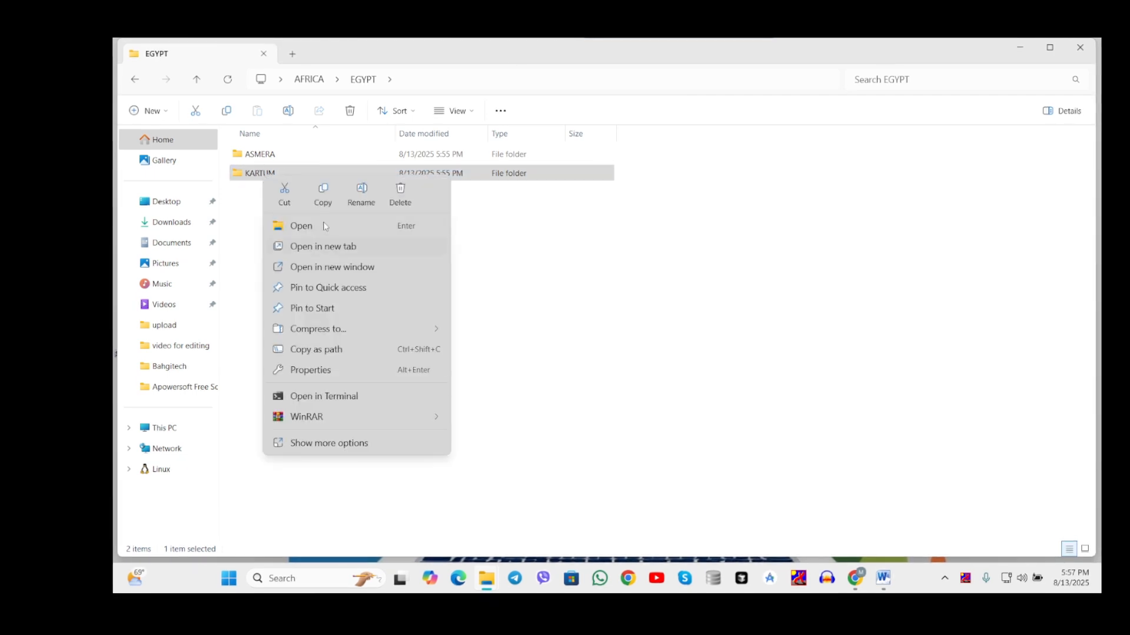
pyautogui.click(324, 191)
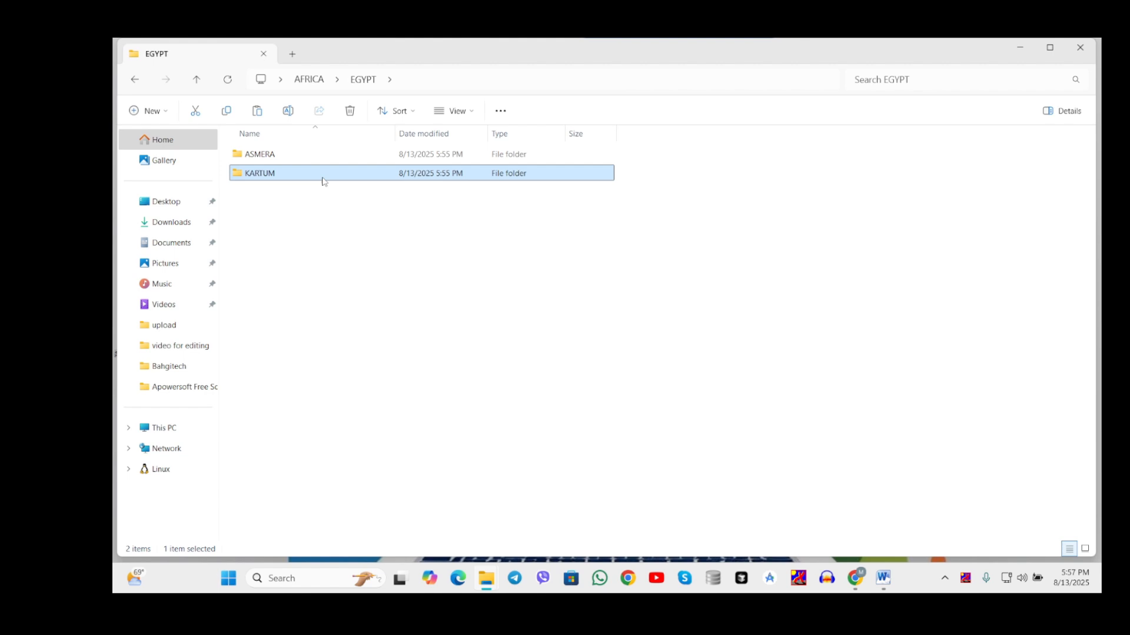
pyautogui.click(197, 80)
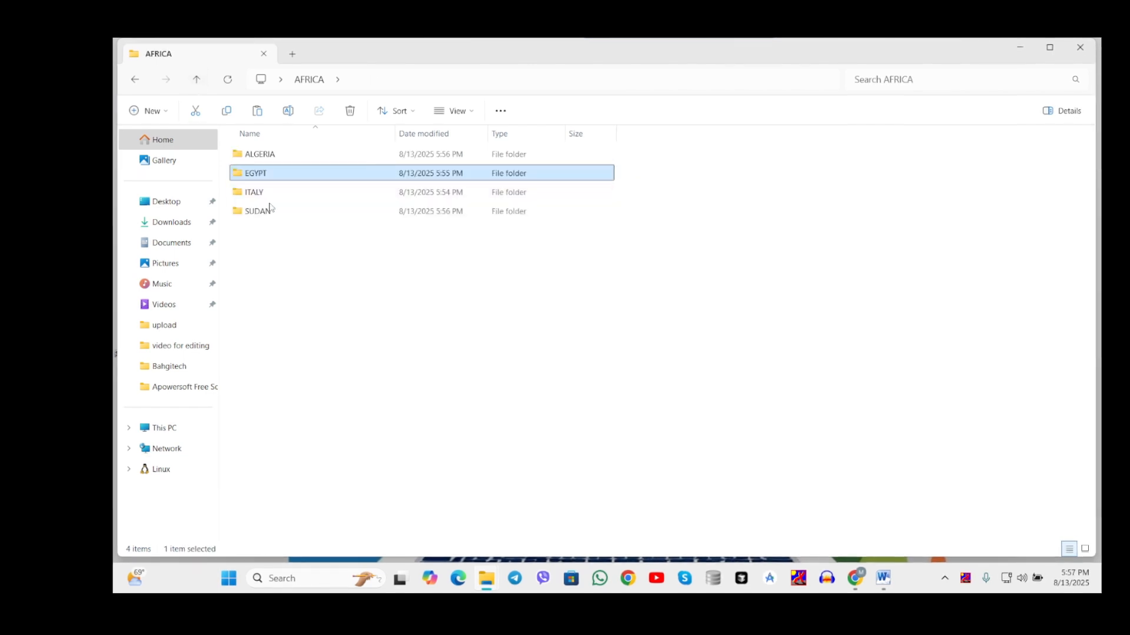
pyautogui.doubleClick(259, 211)
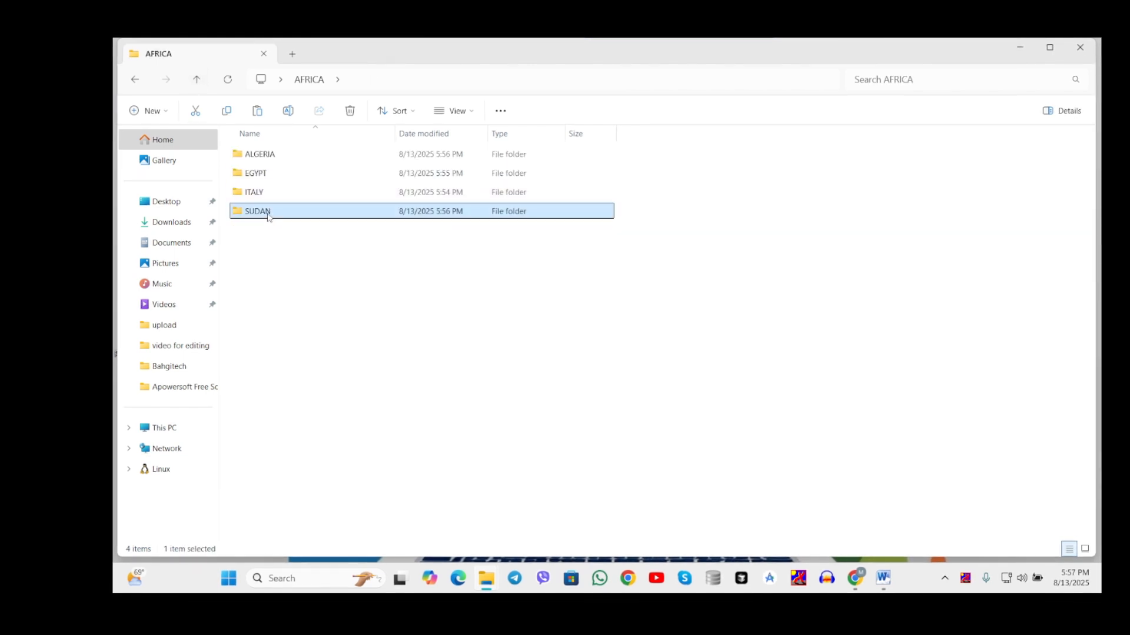
pyautogui.rightClick(349, 222)
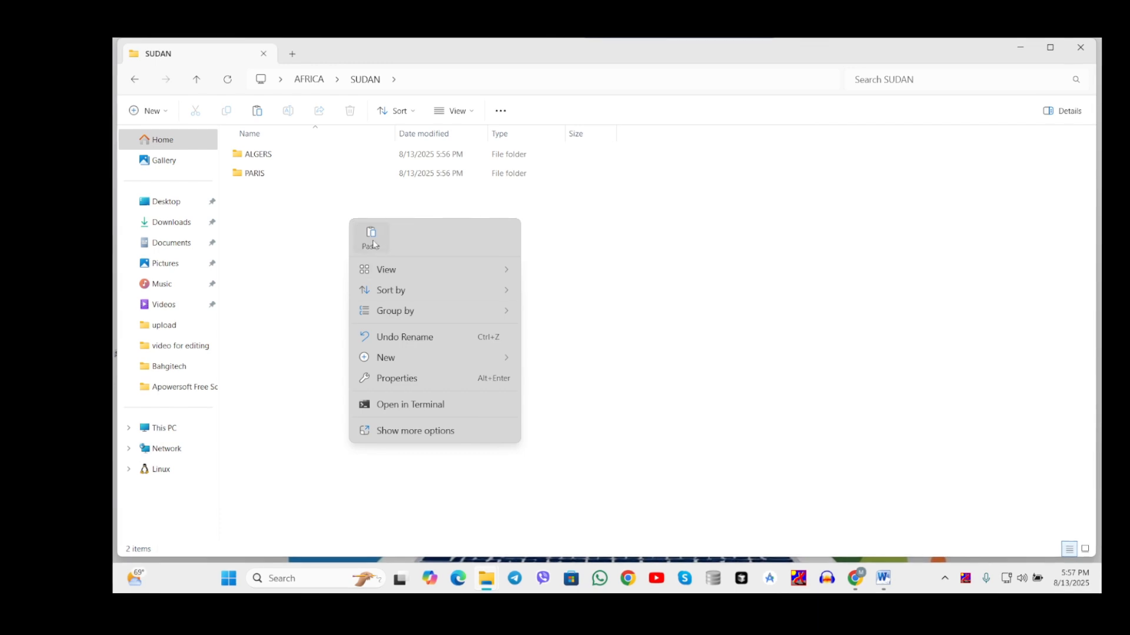
pyautogui.click(371, 237)
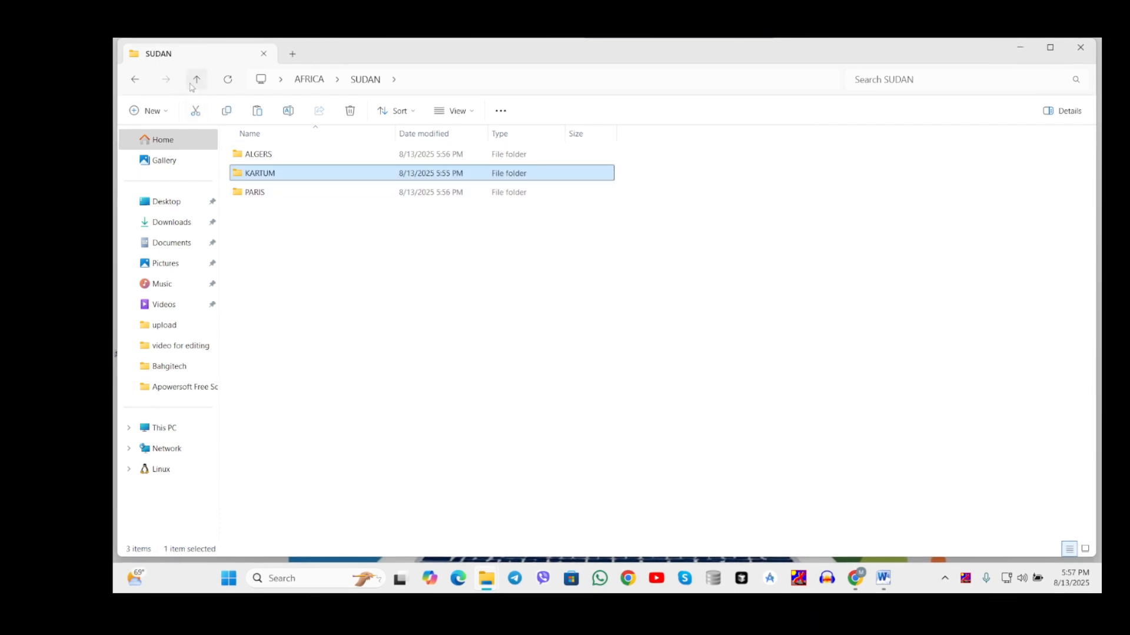
# Check EGYPT and SUDAN for the KARTUM folder, delete the original KARTUM from EGYPT and return to the AFRICA folder
pyautogui.click(194, 83)
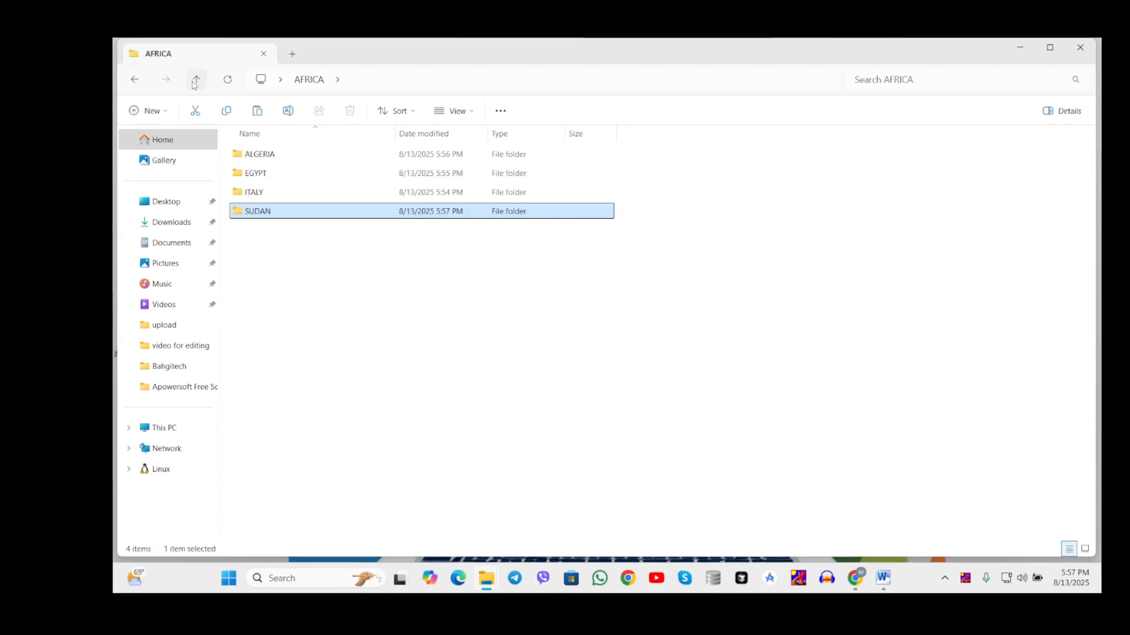
pyautogui.click(281, 179)
pyautogui.doubleClick(281, 179)
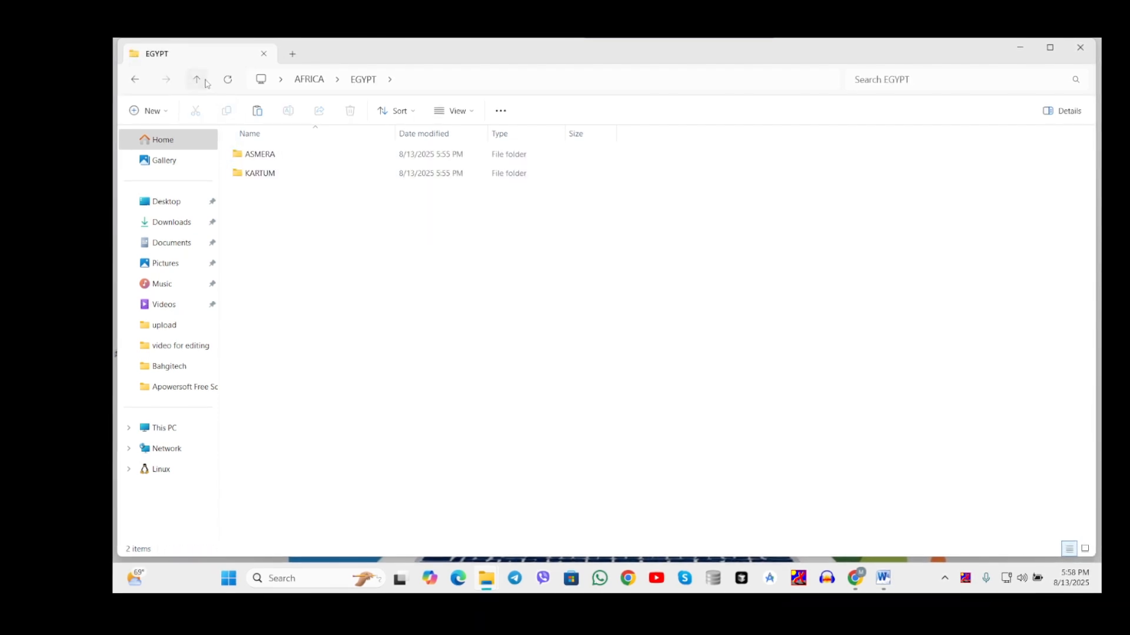
pyautogui.click(204, 82)
pyautogui.doubleClick(274, 211)
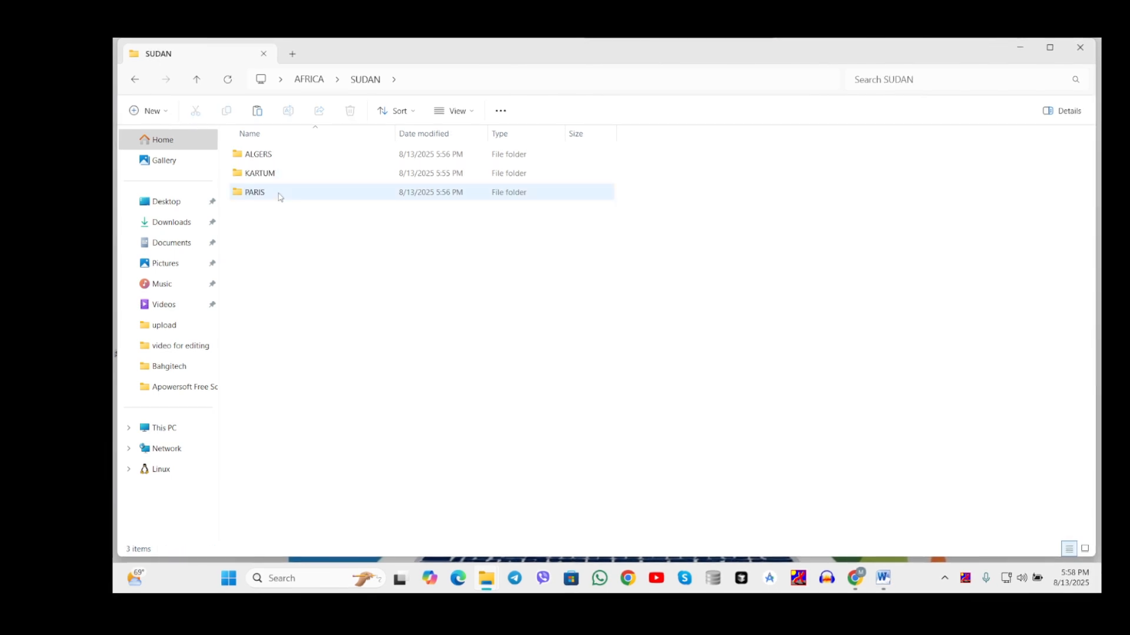
pyautogui.click(199, 80)
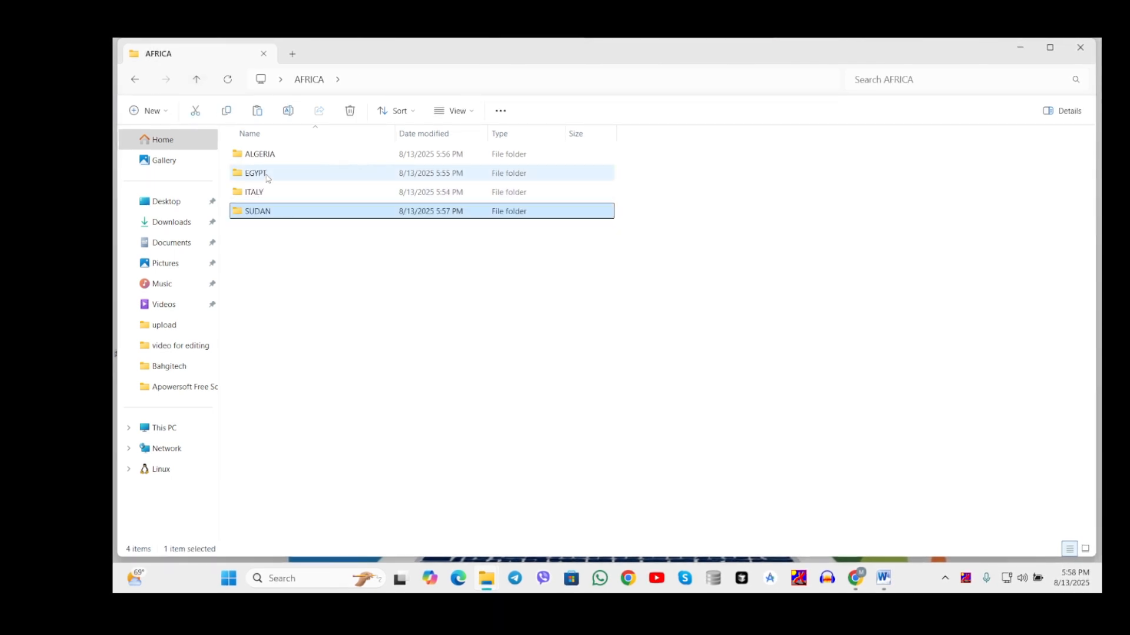
pyautogui.doubleClick(264, 174)
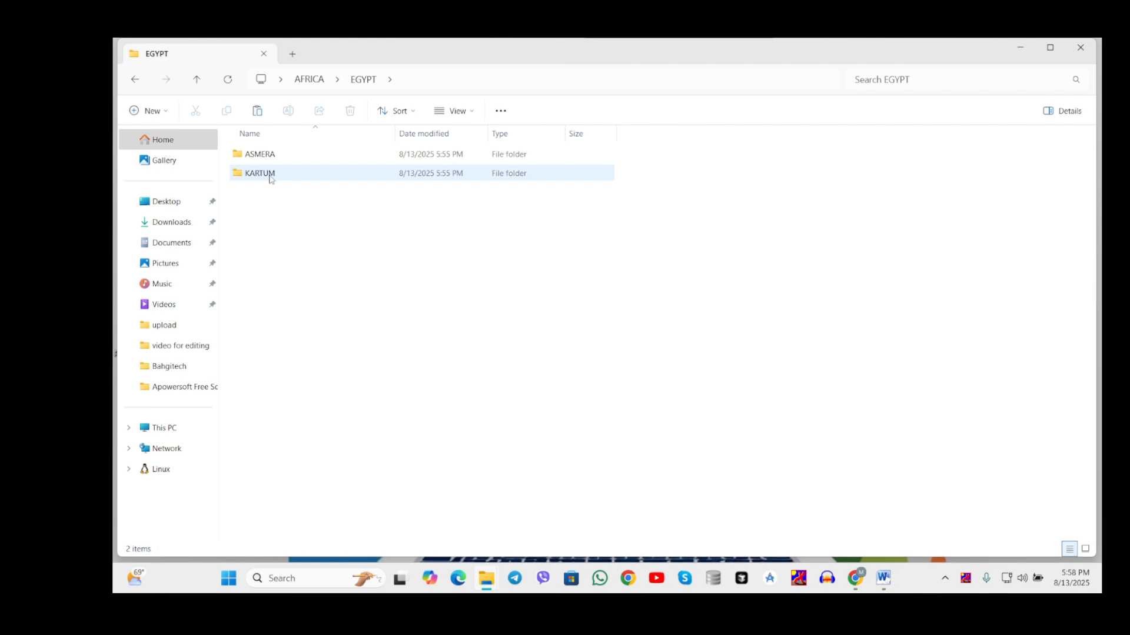
pyautogui.click(271, 176)
pyautogui.rightClick(270, 177)
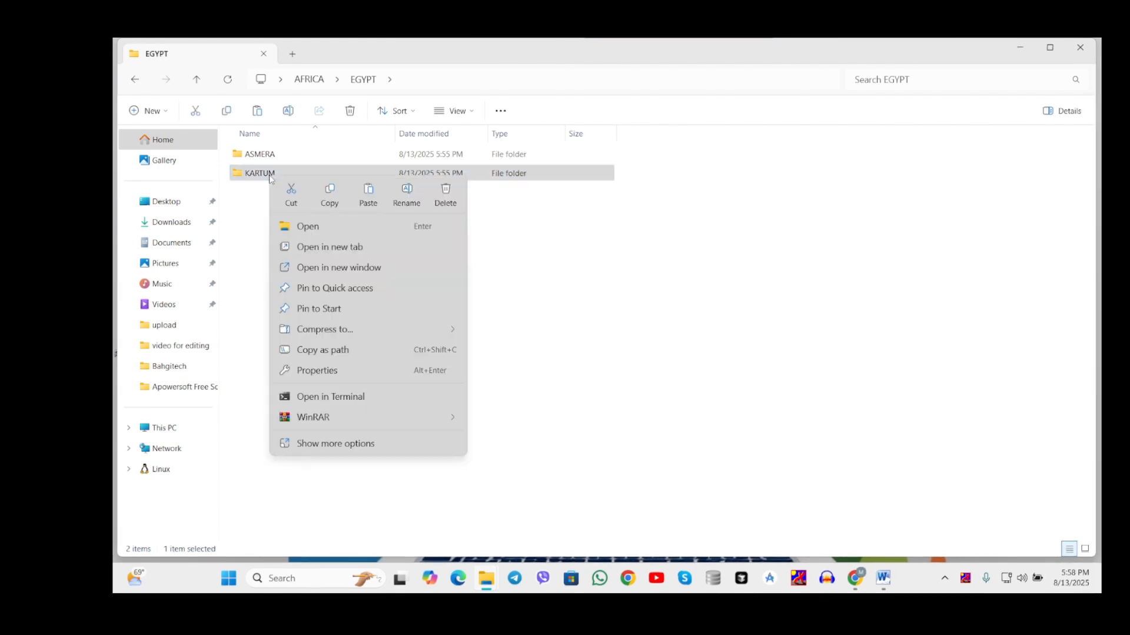
pyautogui.click(445, 197)
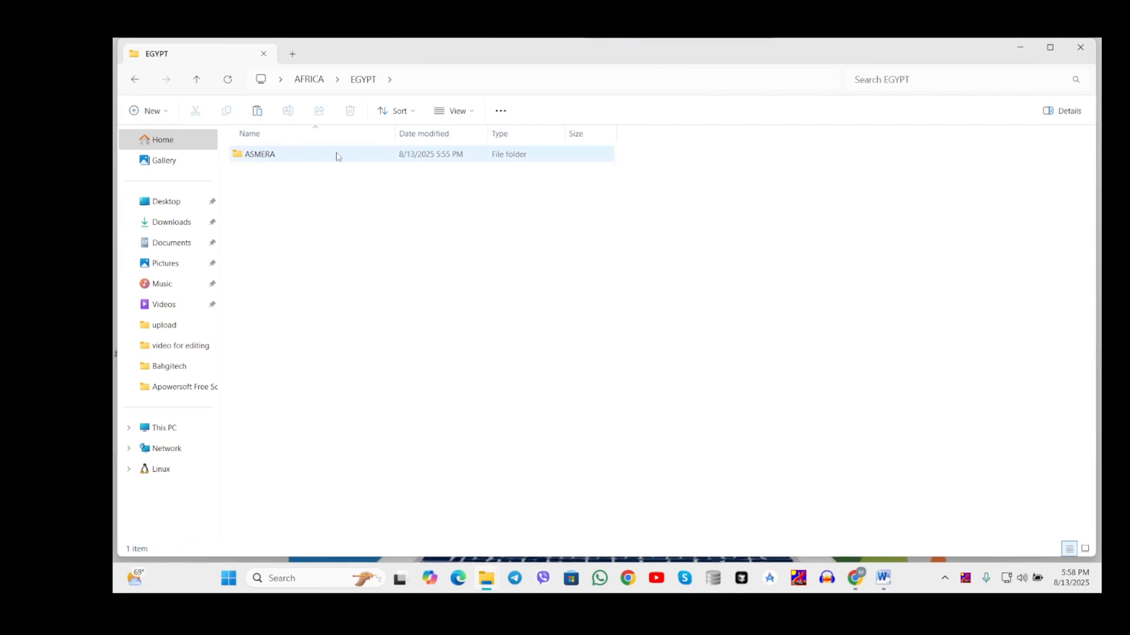
pyautogui.click(199, 79)
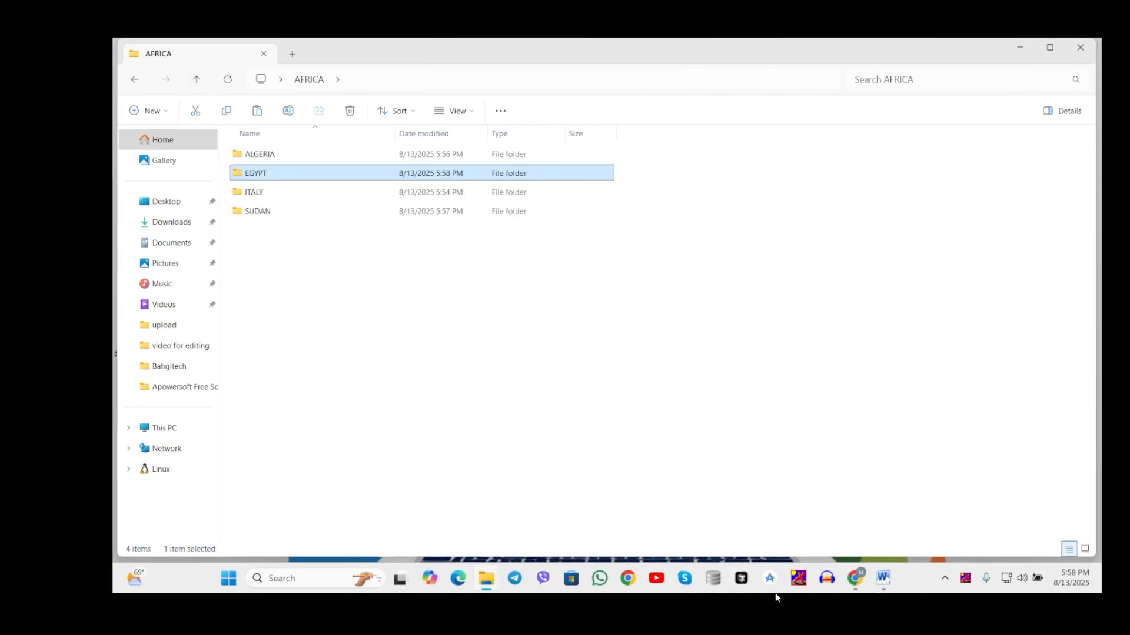
# Consult the Cairo task in the Word exercise, move the CAIRO folder from ALGERIA to EGYPT by cut and paste, and return to AFRICA
pyautogui.click(882, 579)
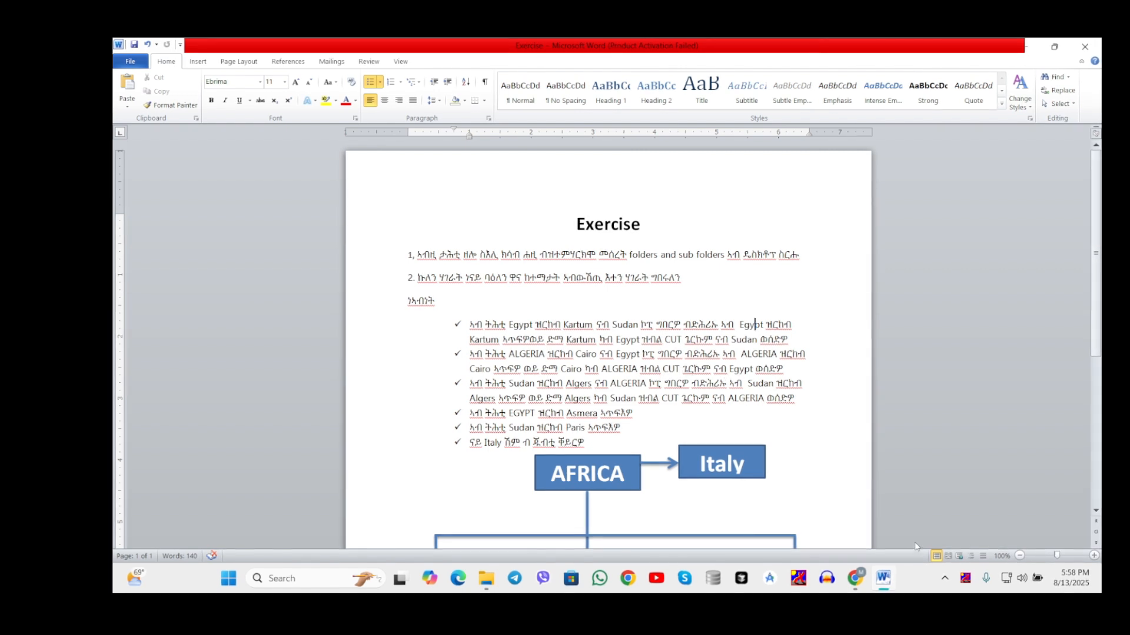
pyautogui.click(890, 584)
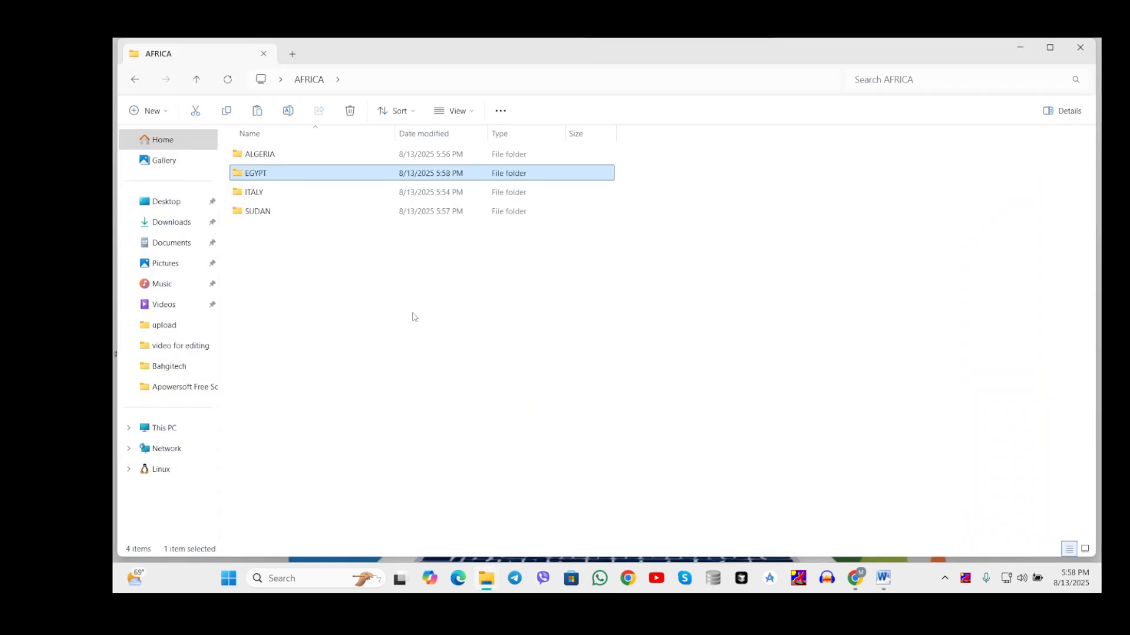
pyautogui.doubleClick(270, 155)
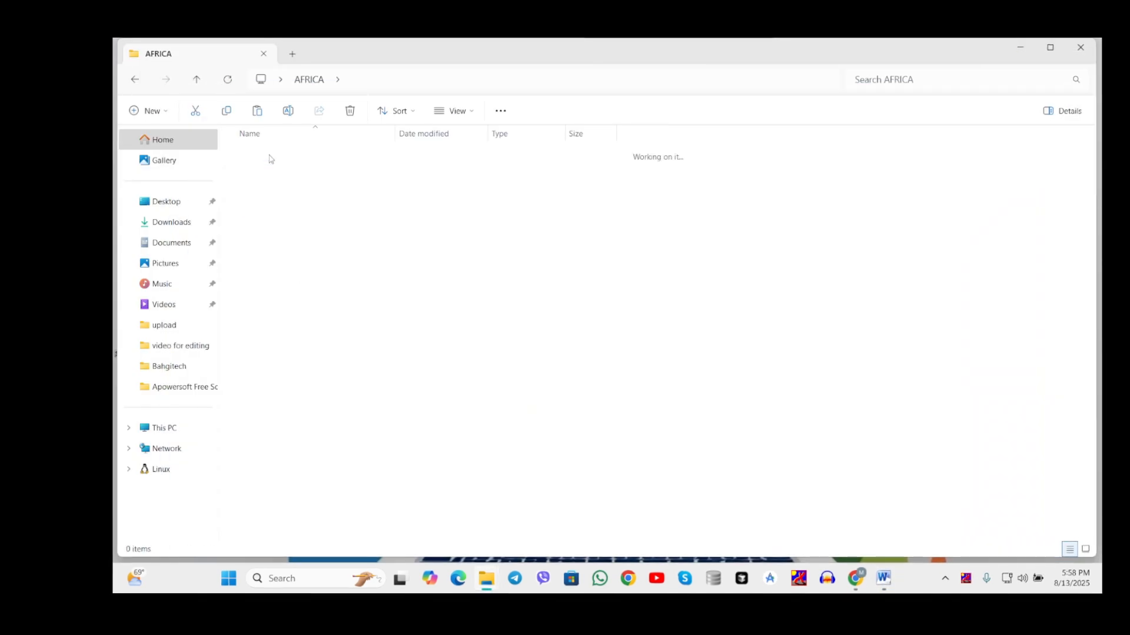
pyautogui.click(278, 157)
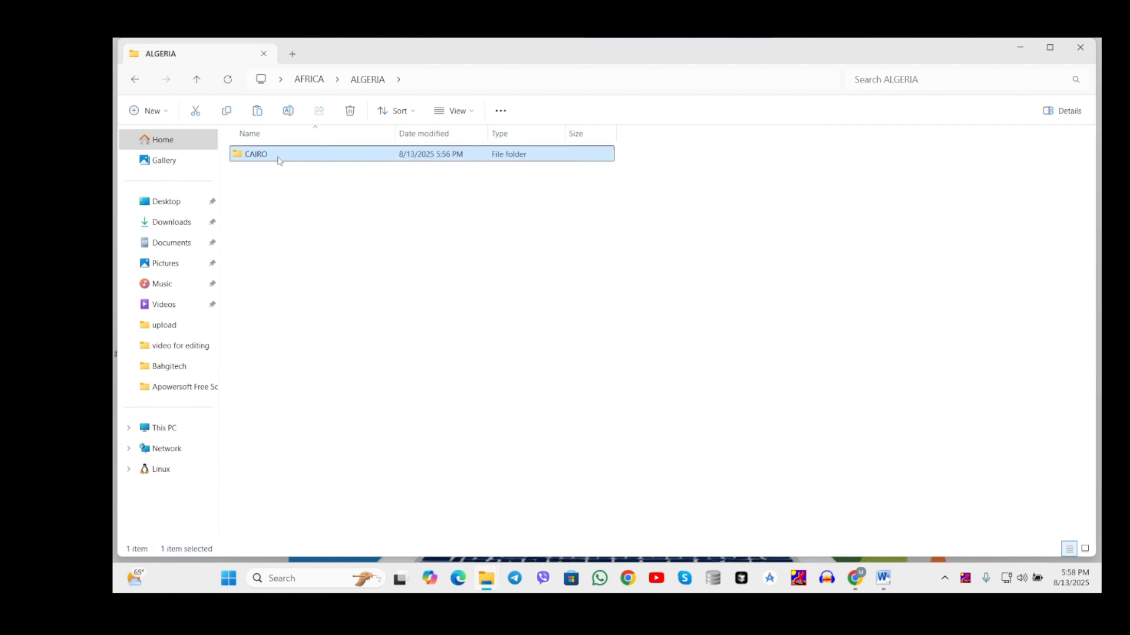
pyautogui.rightClick(279, 161)
pyautogui.click(301, 178)
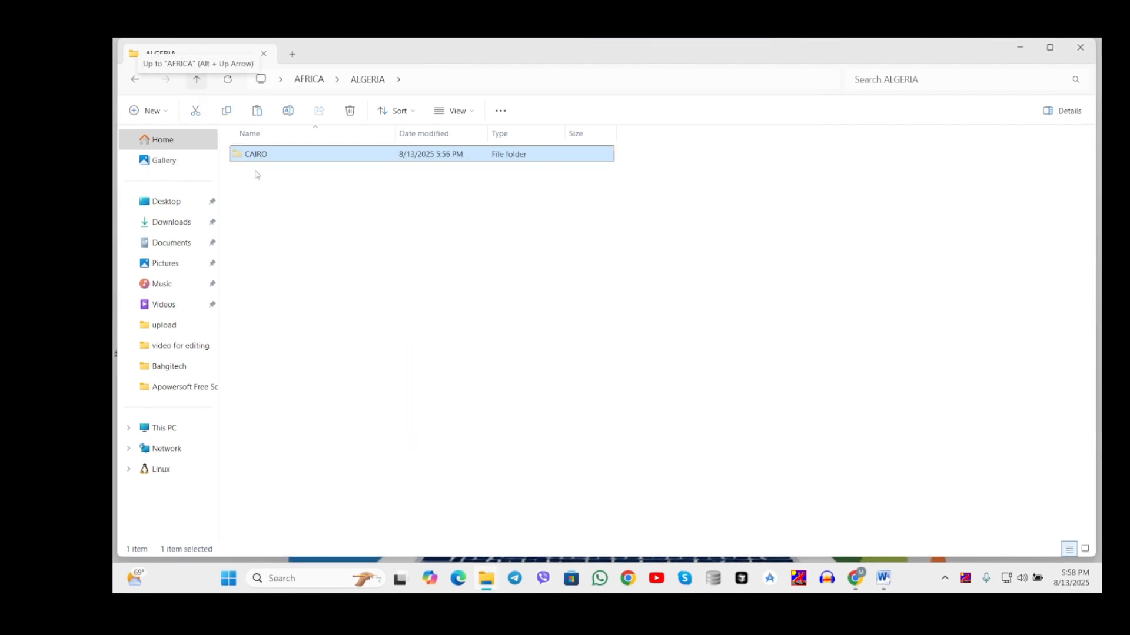
pyautogui.click(202, 86)
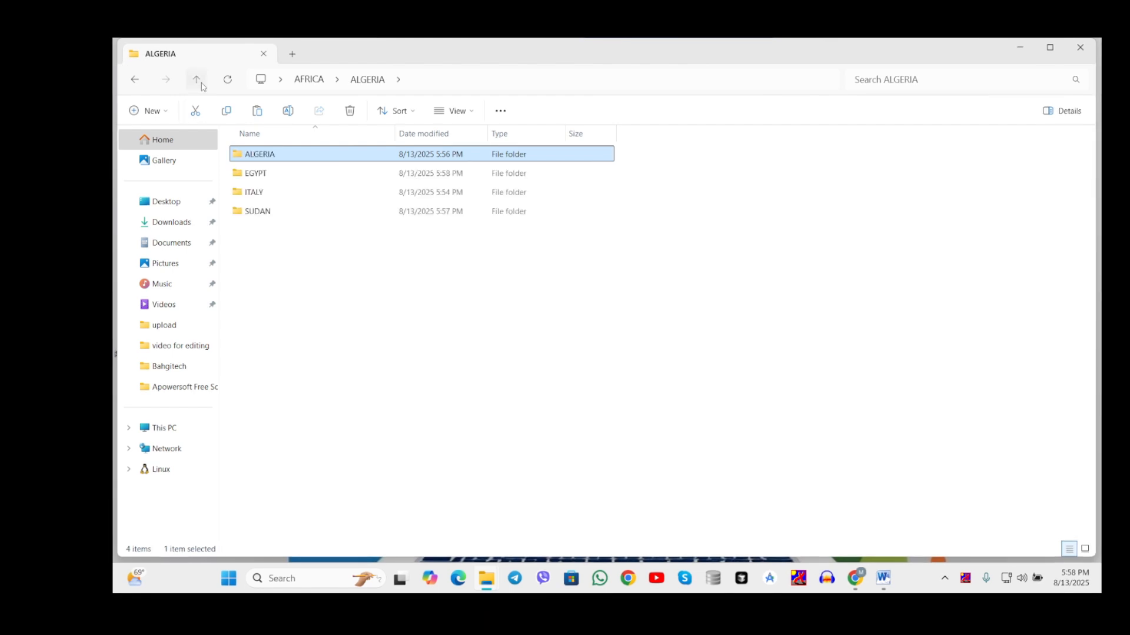
pyautogui.doubleClick(280, 174)
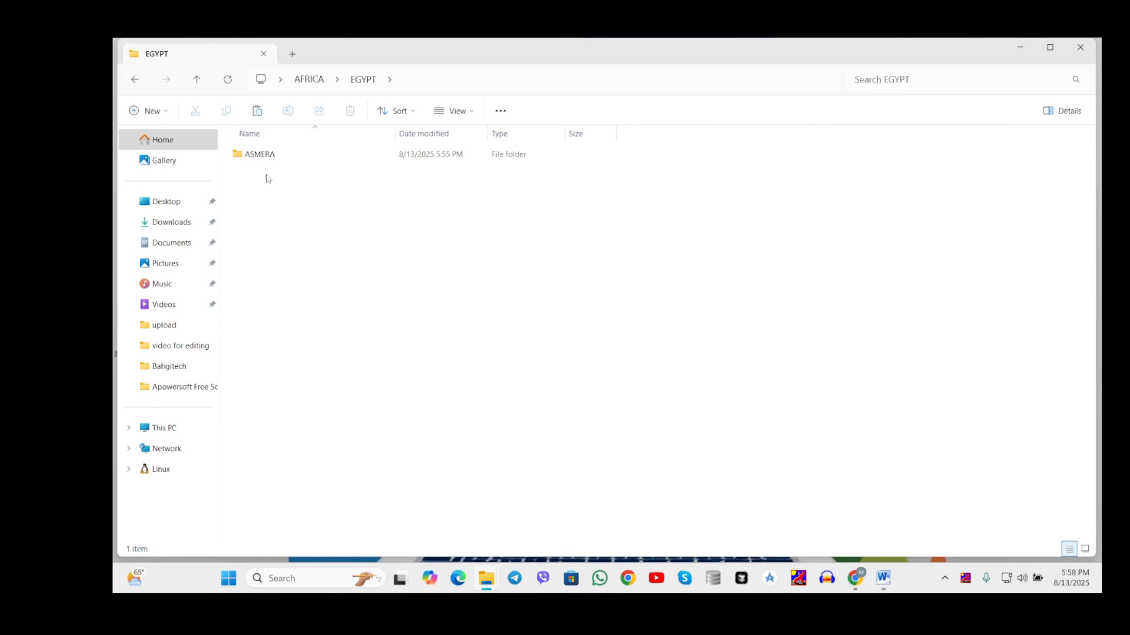
pyautogui.rightClick(267, 176)
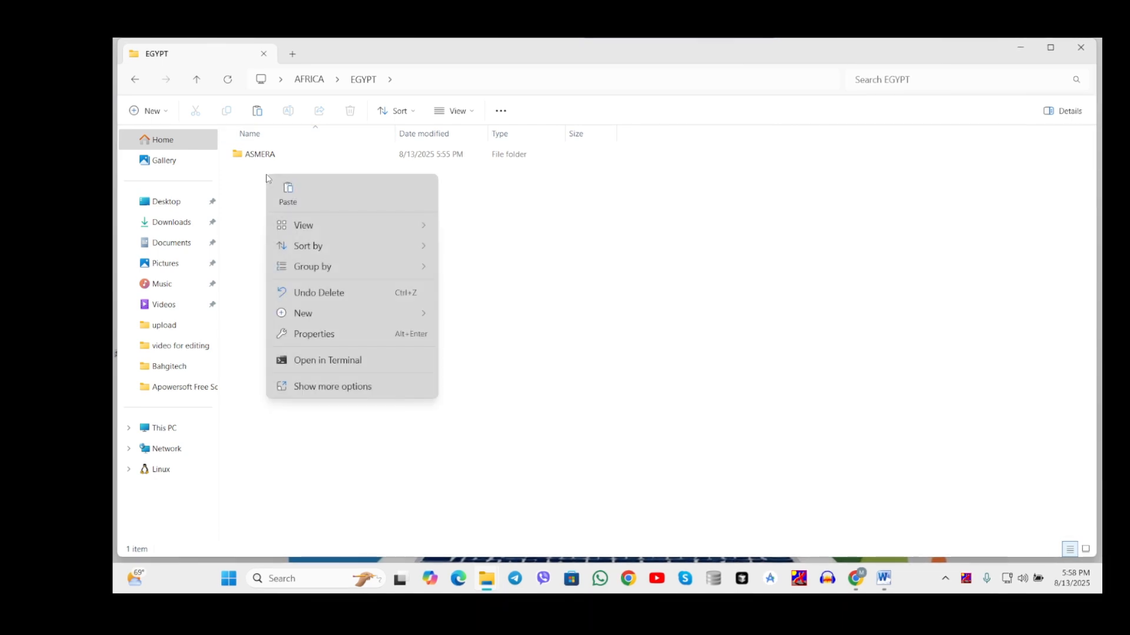
pyautogui.click(289, 192)
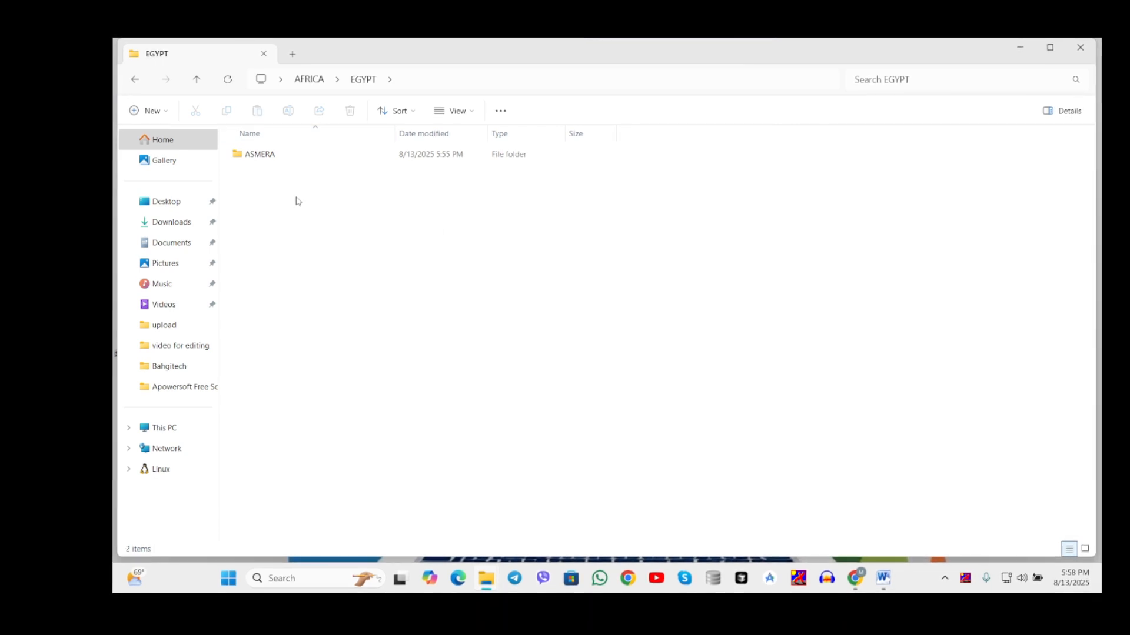
pyautogui.click(197, 80)
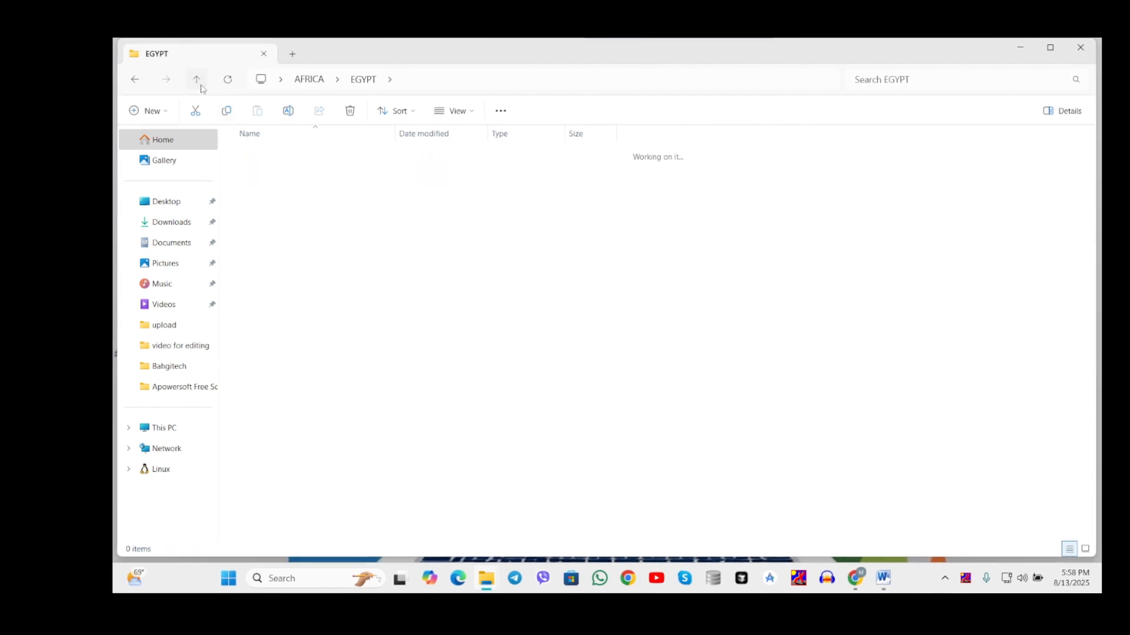
# Consult the Algers task in the Word exercise, move the ALGERS folder from SUDAN to ALGERIA by cut and paste, and return to AFRICA
pyautogui.click(882, 578)
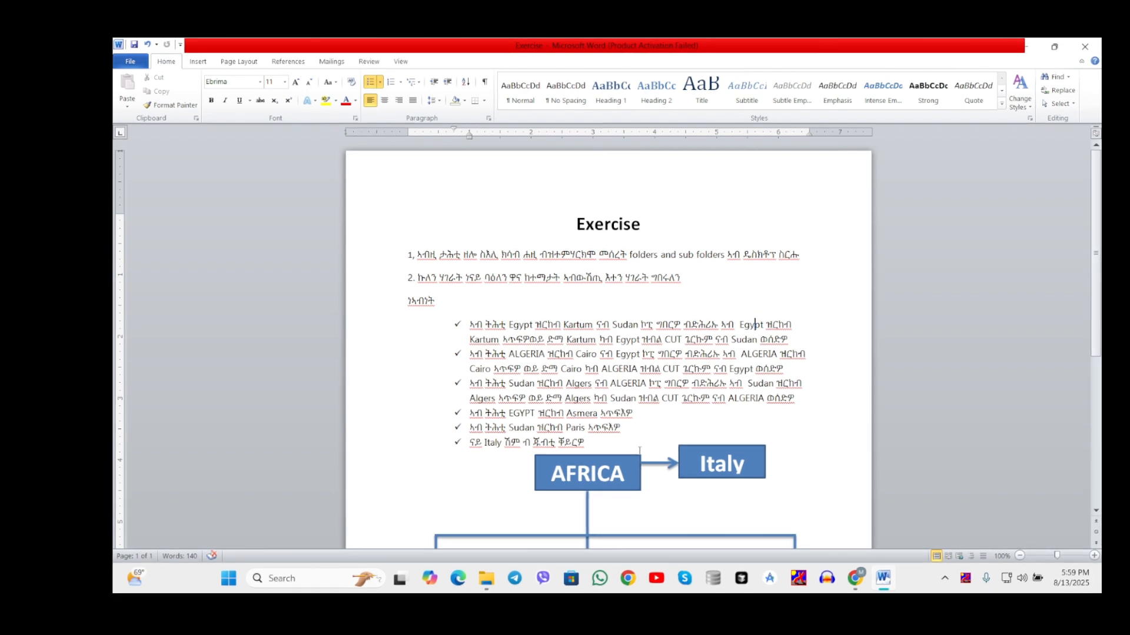
pyautogui.click(885, 583)
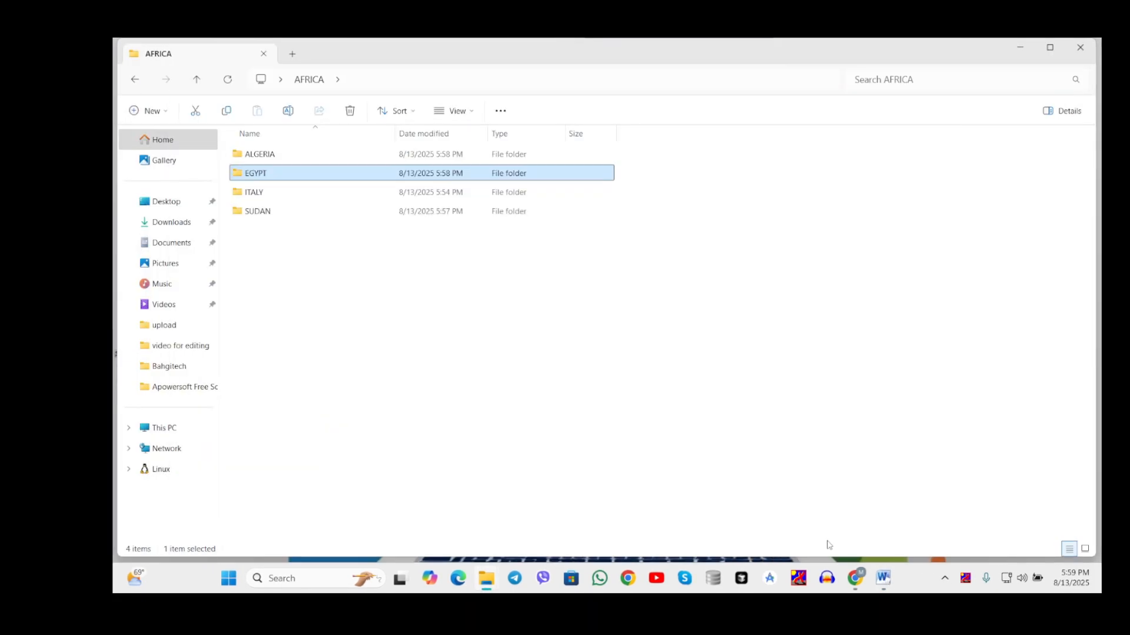
pyautogui.doubleClick(275, 211)
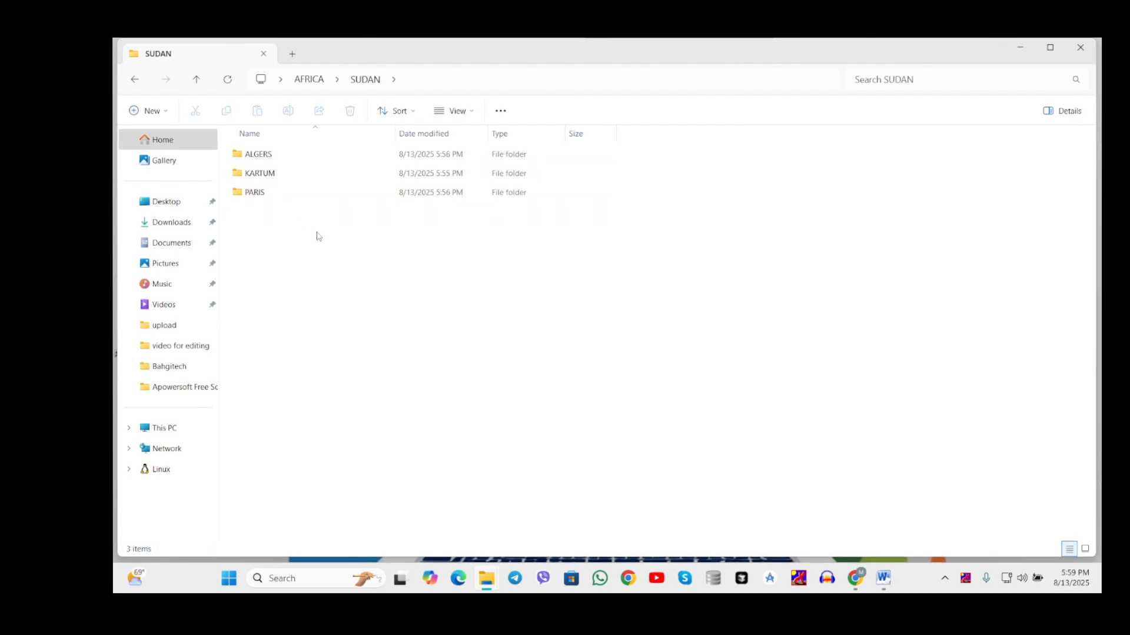
pyautogui.click(282, 157)
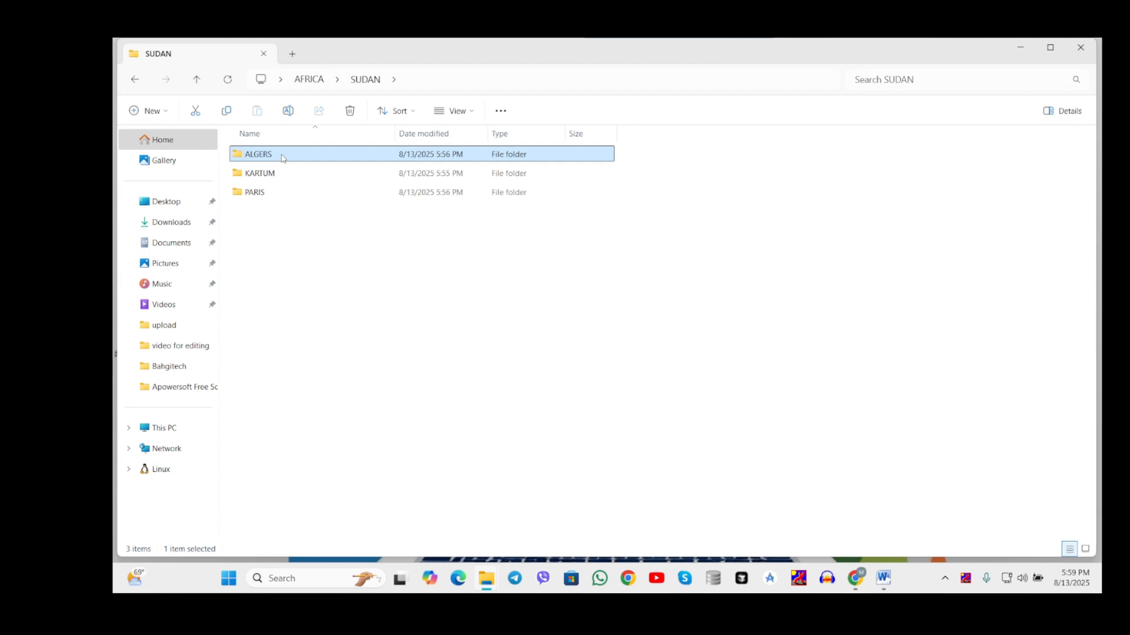
pyautogui.rightClick(284, 156)
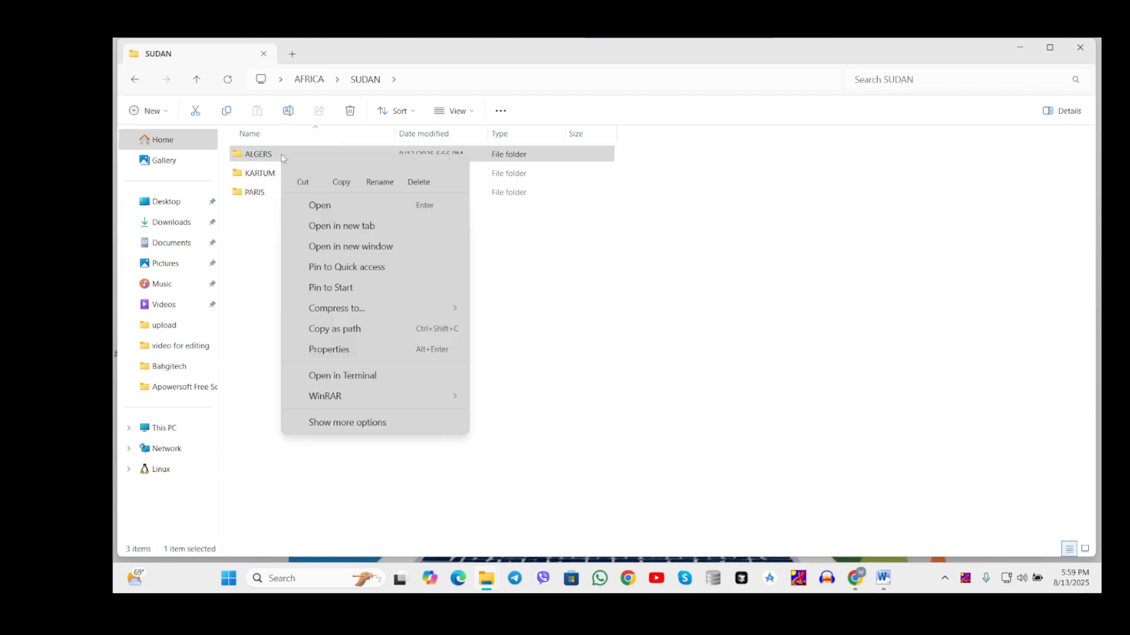
pyautogui.click(304, 172)
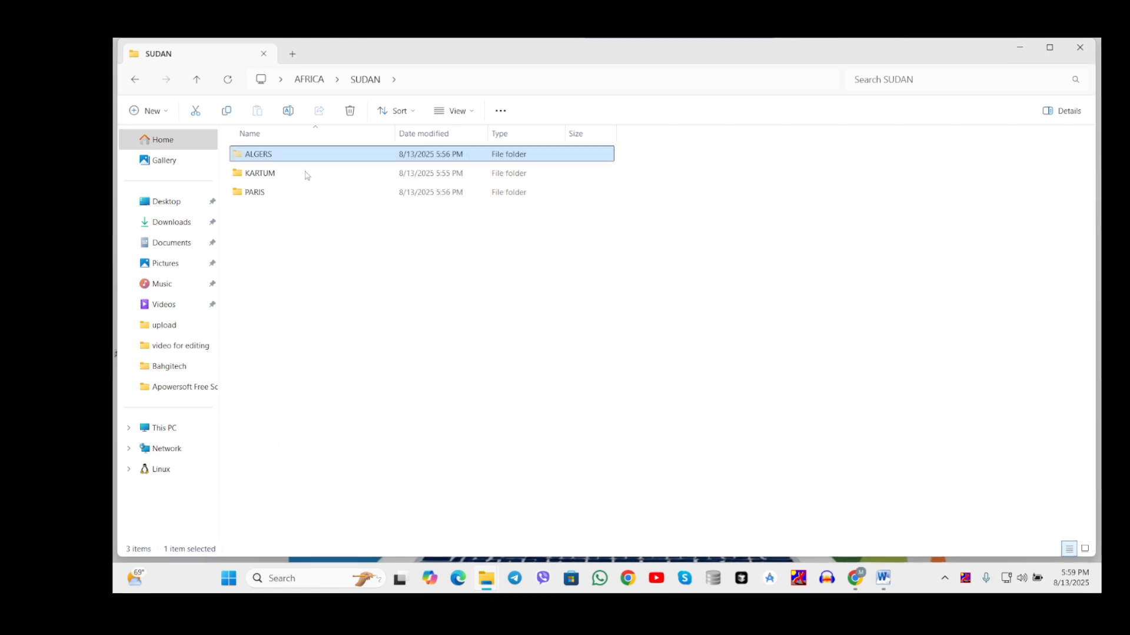
pyautogui.click(198, 80)
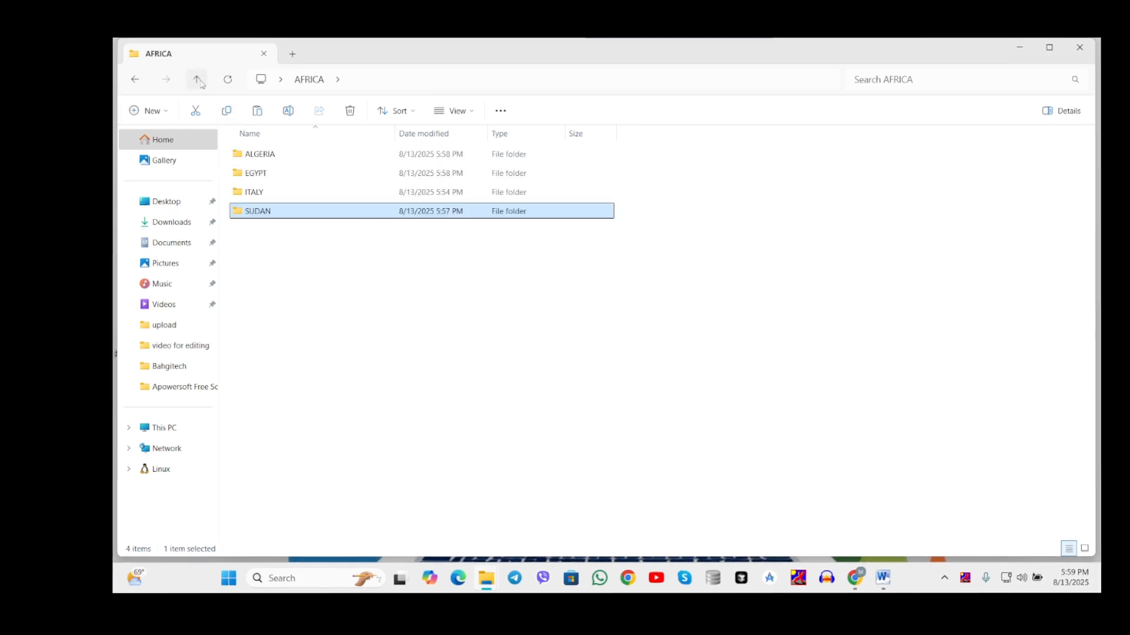
pyautogui.click(264, 159)
pyautogui.doubleClick(264, 160)
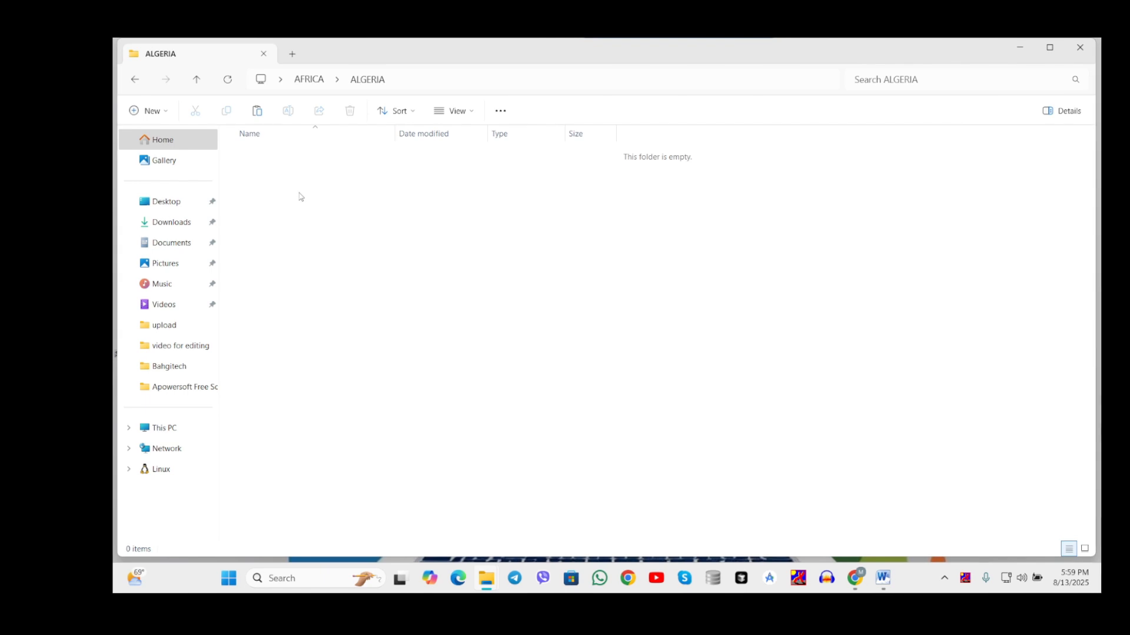
pyautogui.rightClick(299, 193)
pyautogui.click(325, 207)
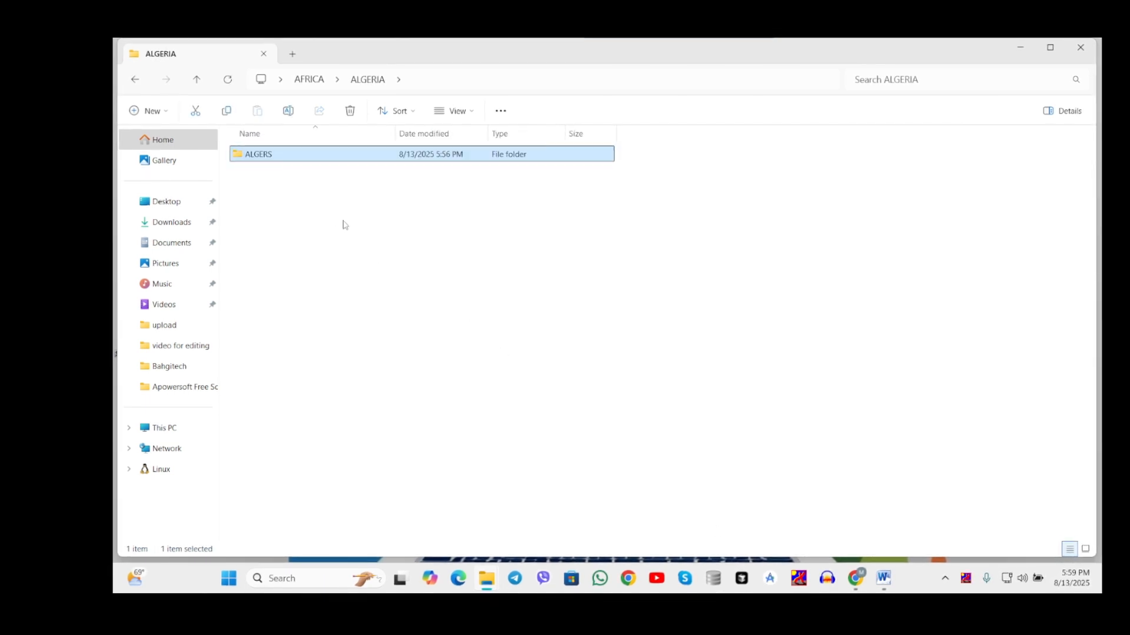
pyautogui.click(198, 80)
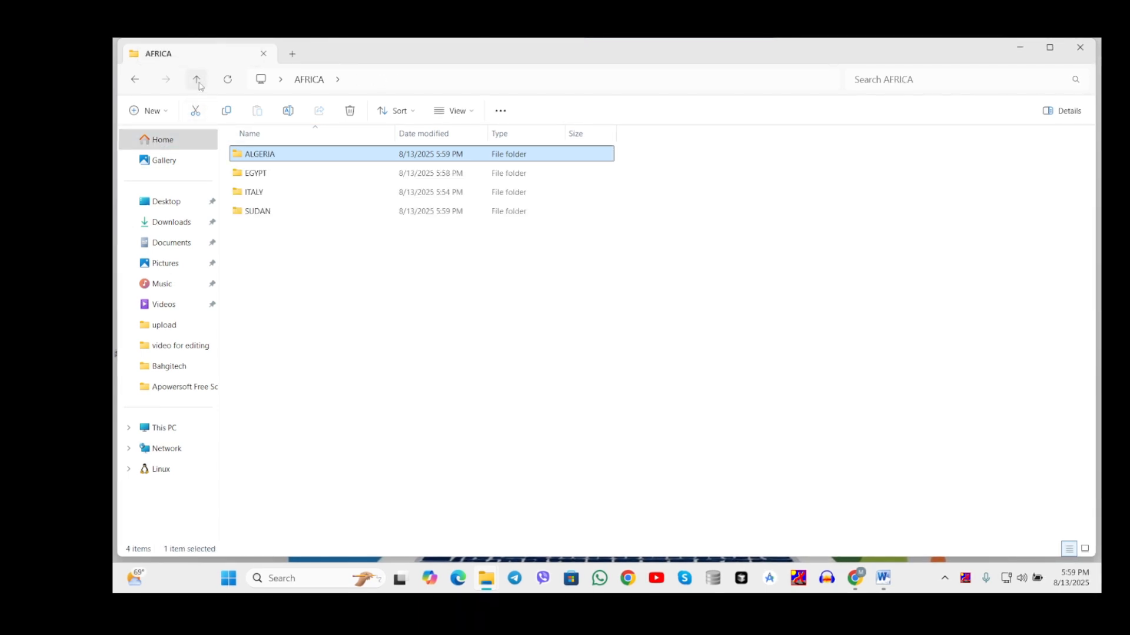
# Check the contents of the EGYPT, ITALY, SUDAN and ALGERIA folders in turn, returning to the AFRICA folder after each
pyautogui.doubleClick(260, 174)
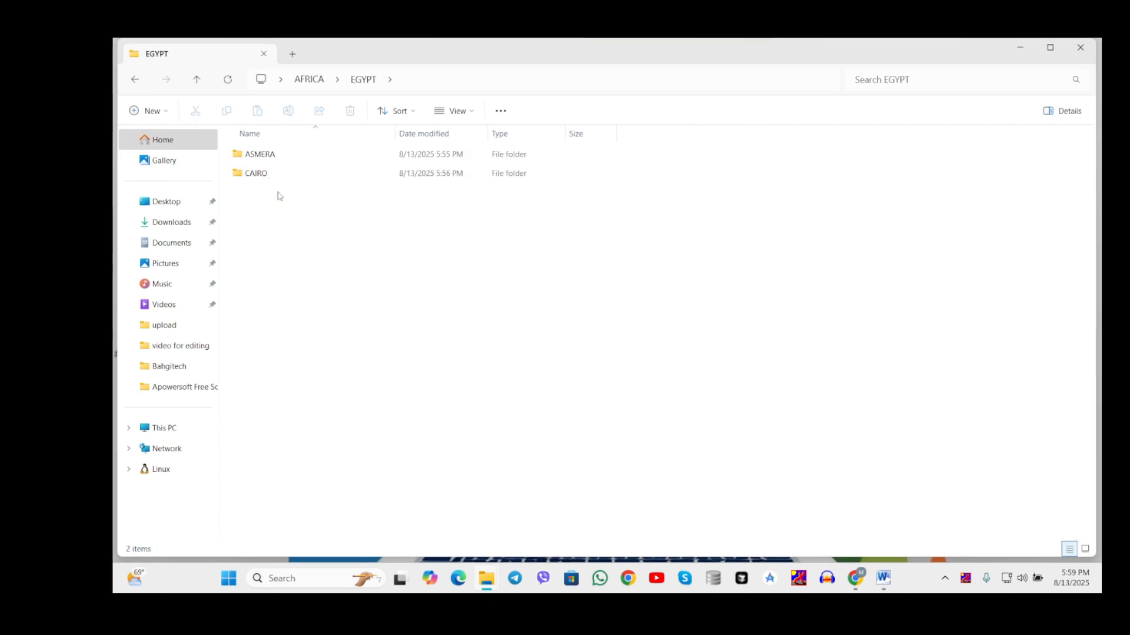
pyautogui.click(197, 80)
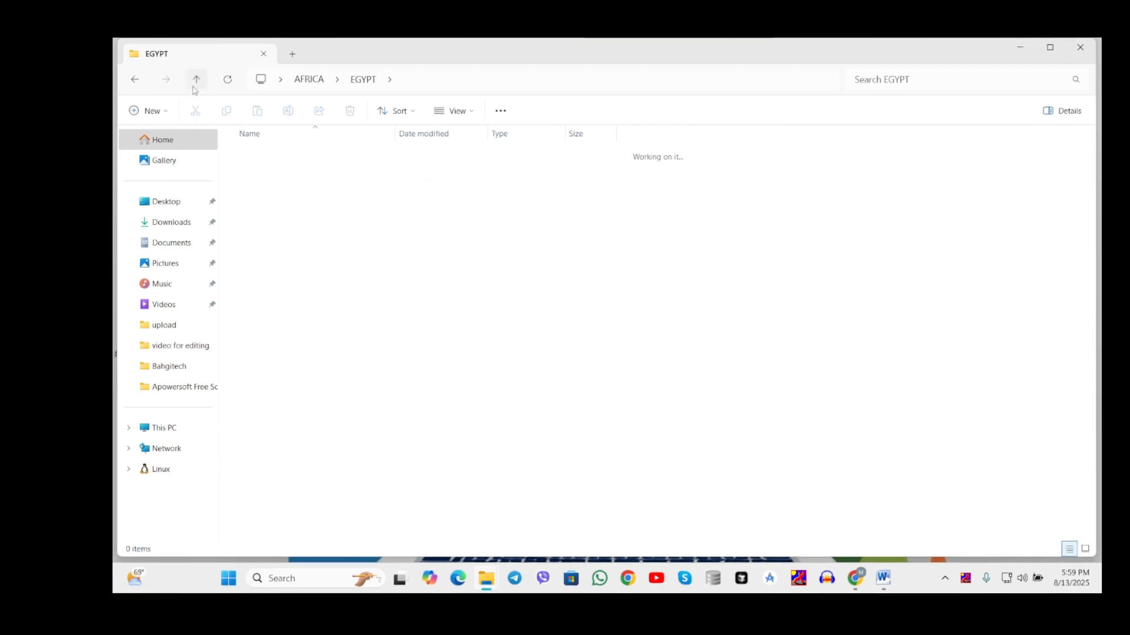
pyautogui.click(257, 198)
pyautogui.doubleClick(257, 194)
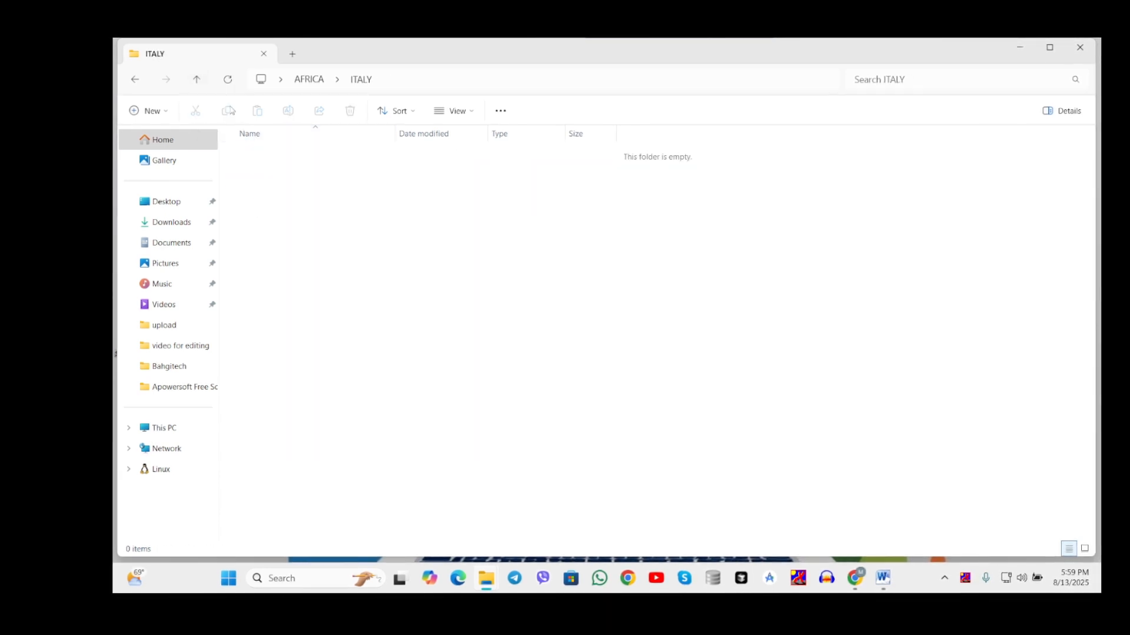
pyautogui.click(196, 79)
pyautogui.doubleClick(258, 211)
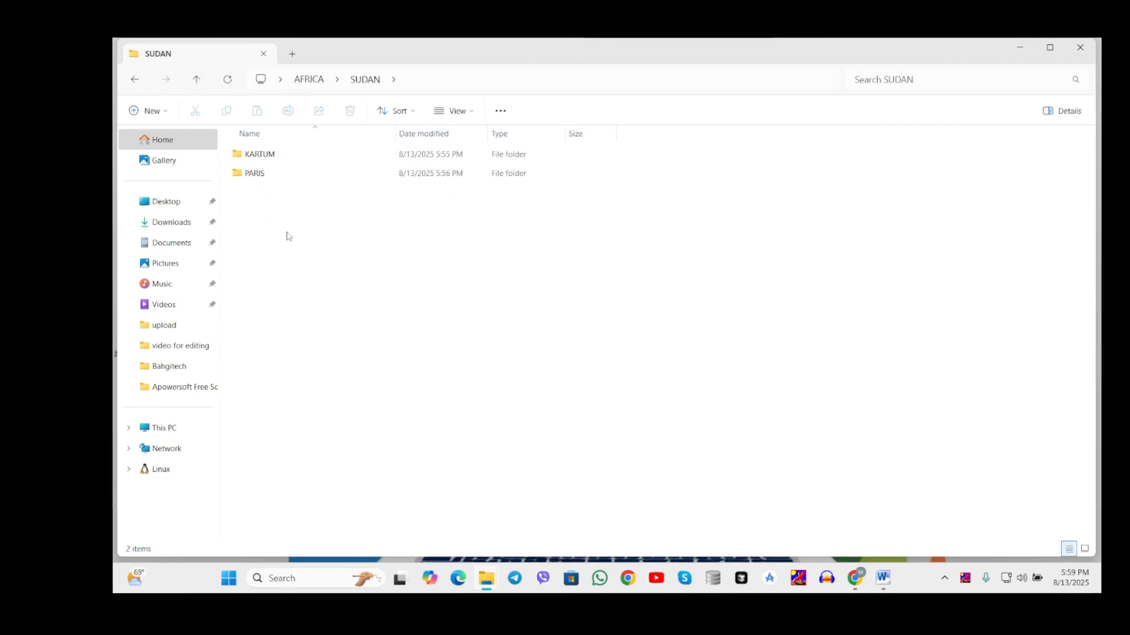
pyautogui.click(196, 79)
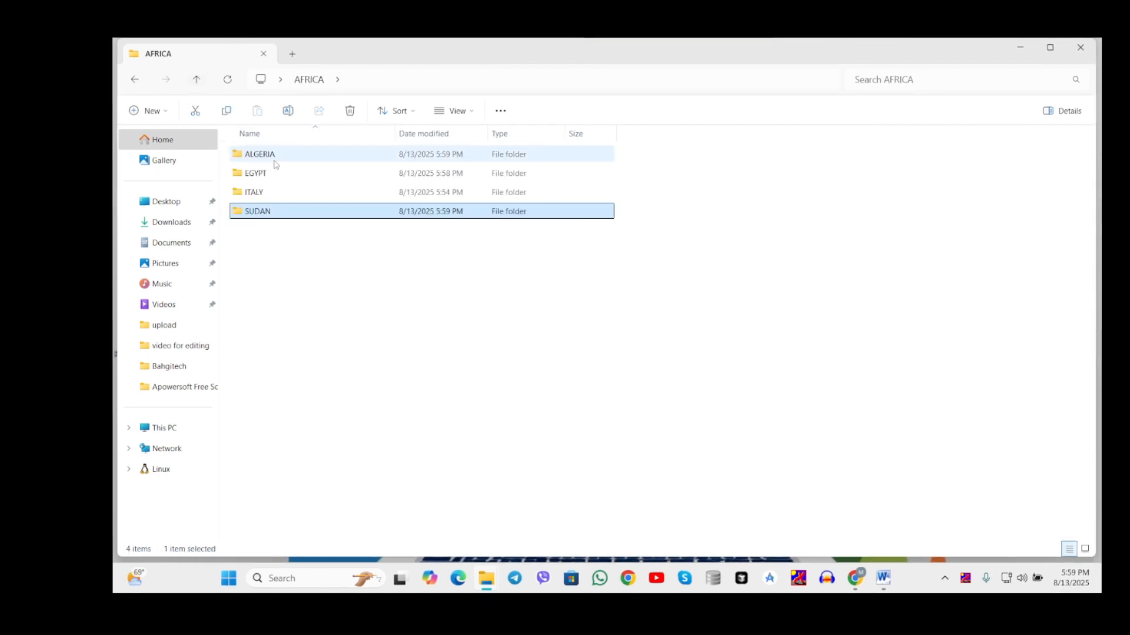
pyautogui.doubleClick(270, 155)
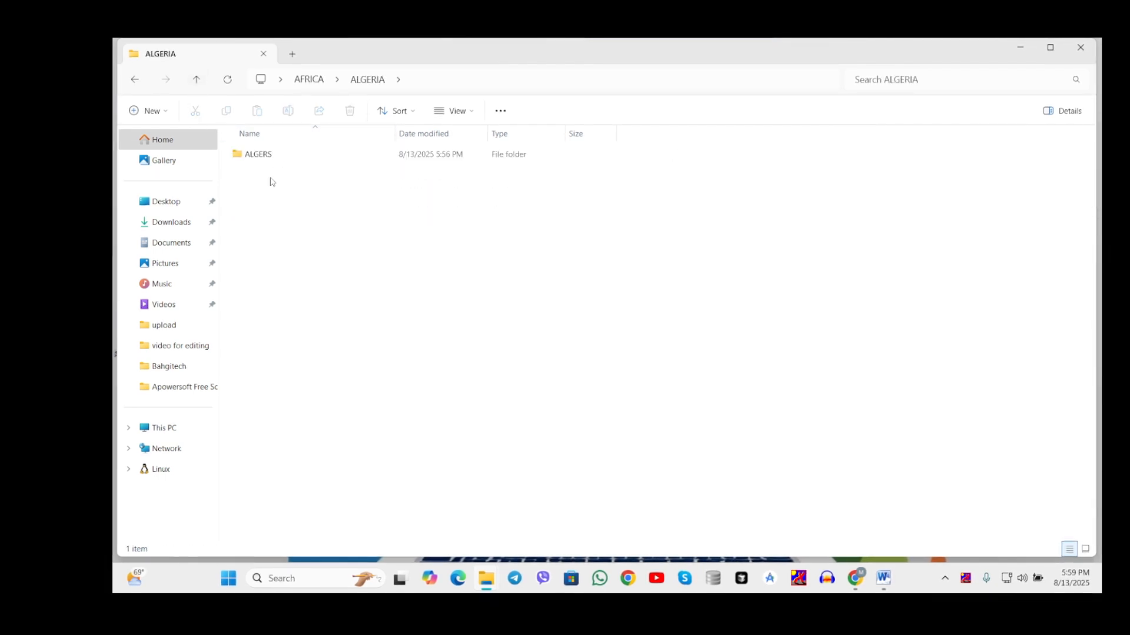
pyautogui.click(196, 79)
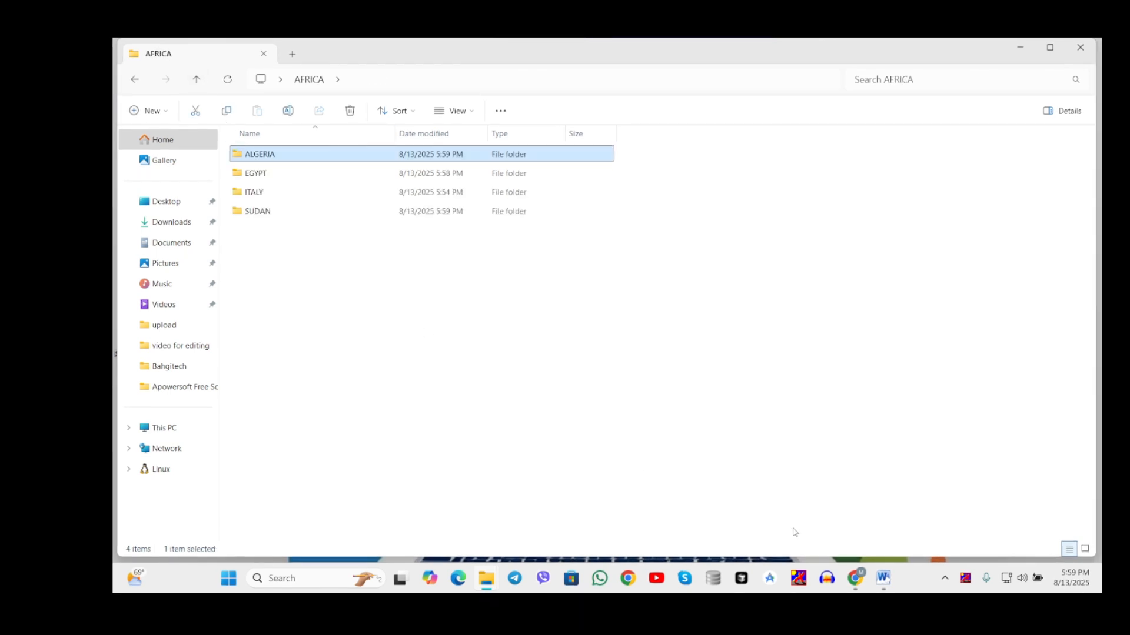
# Consult the Asmera task in the Word exercise, delete the ASMERA folder from EGYPT and return to the AFRICA folder
pyautogui.click(888, 586)
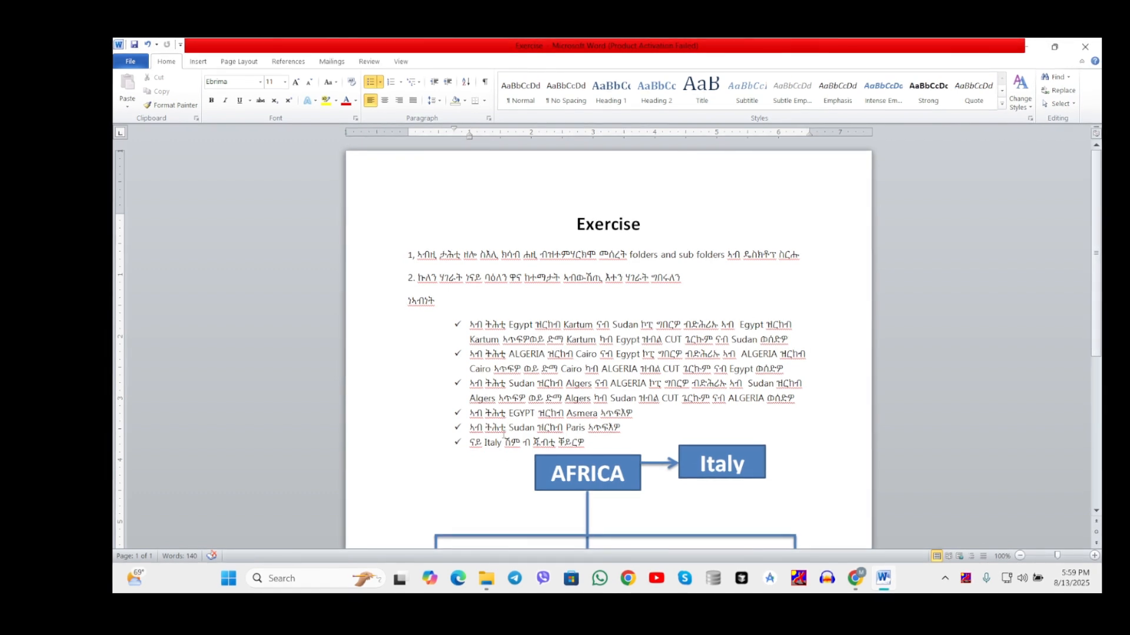
pyautogui.click(882, 578)
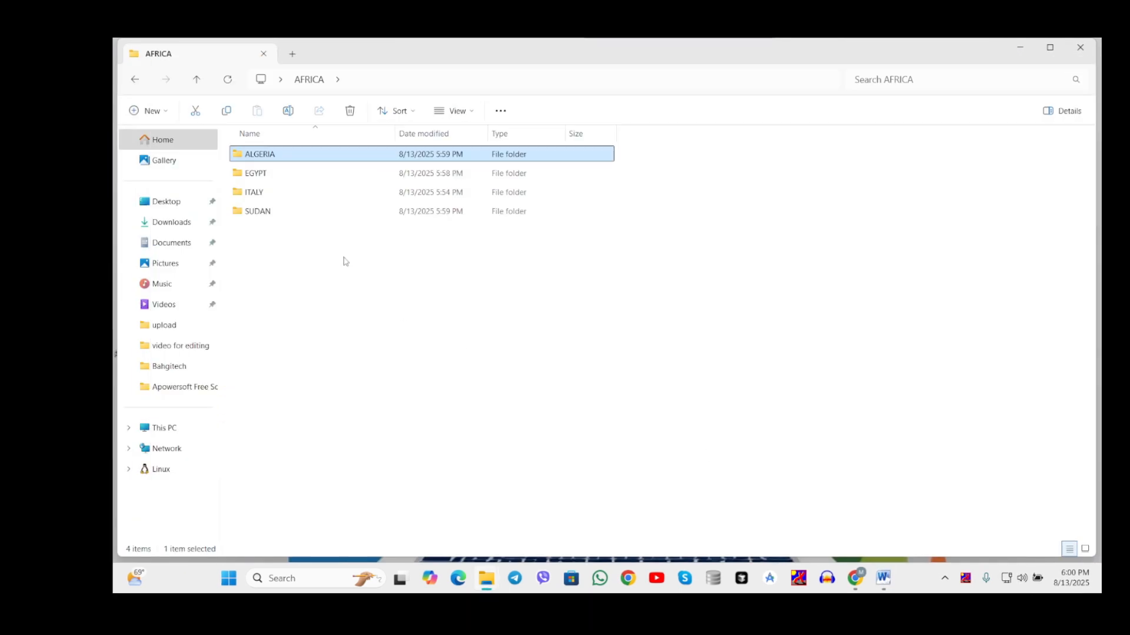
pyautogui.click(335, 288)
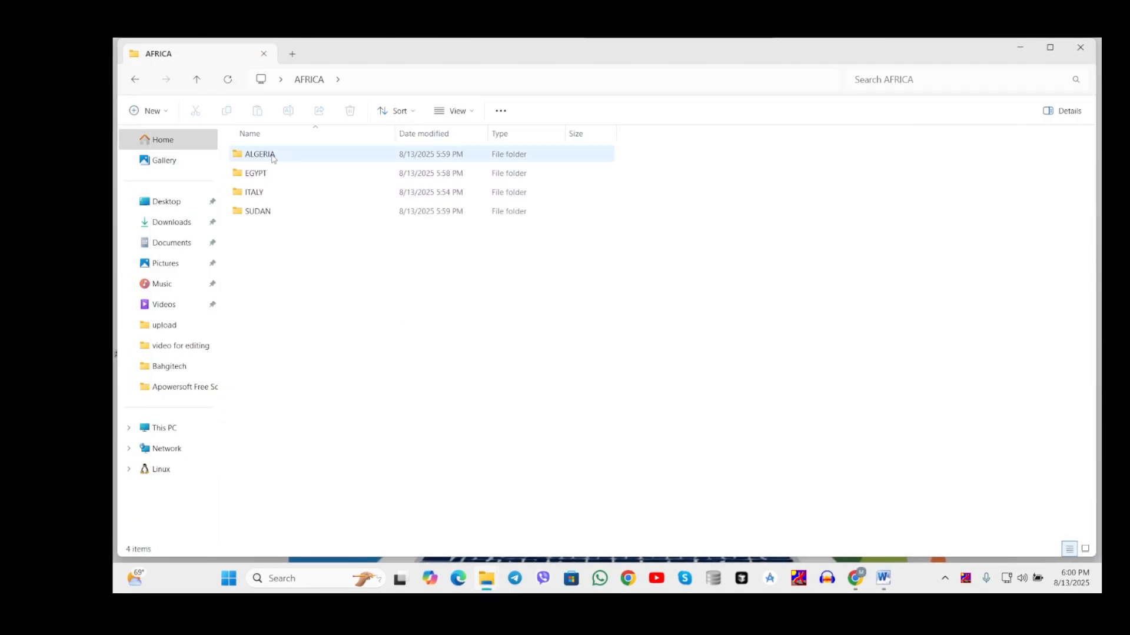
pyautogui.doubleClick(258, 173)
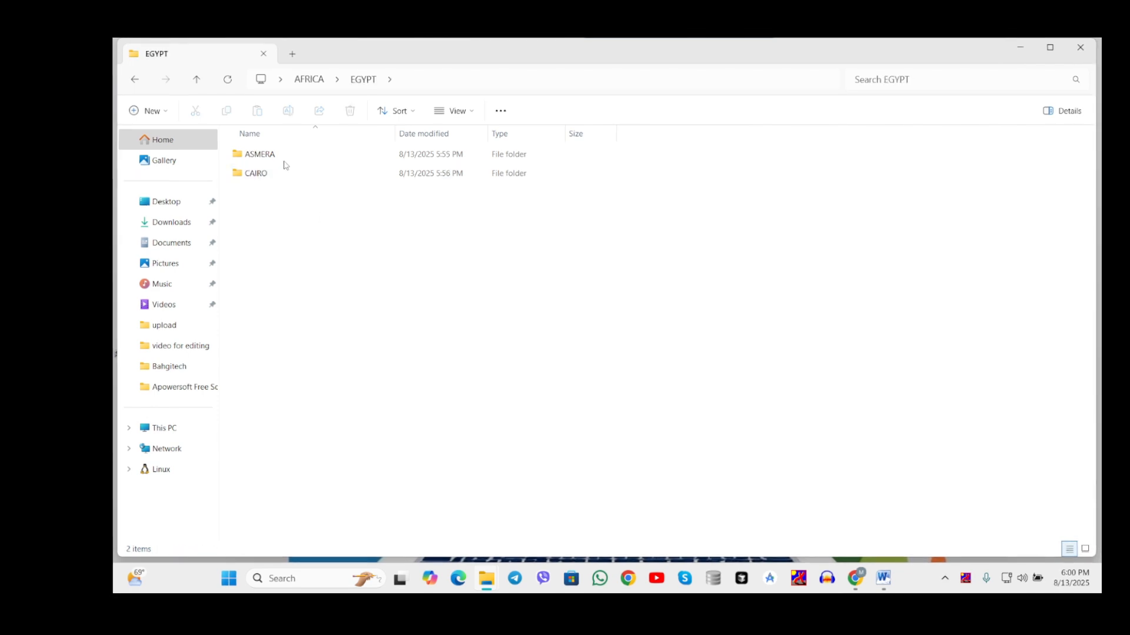
pyautogui.click(283, 159)
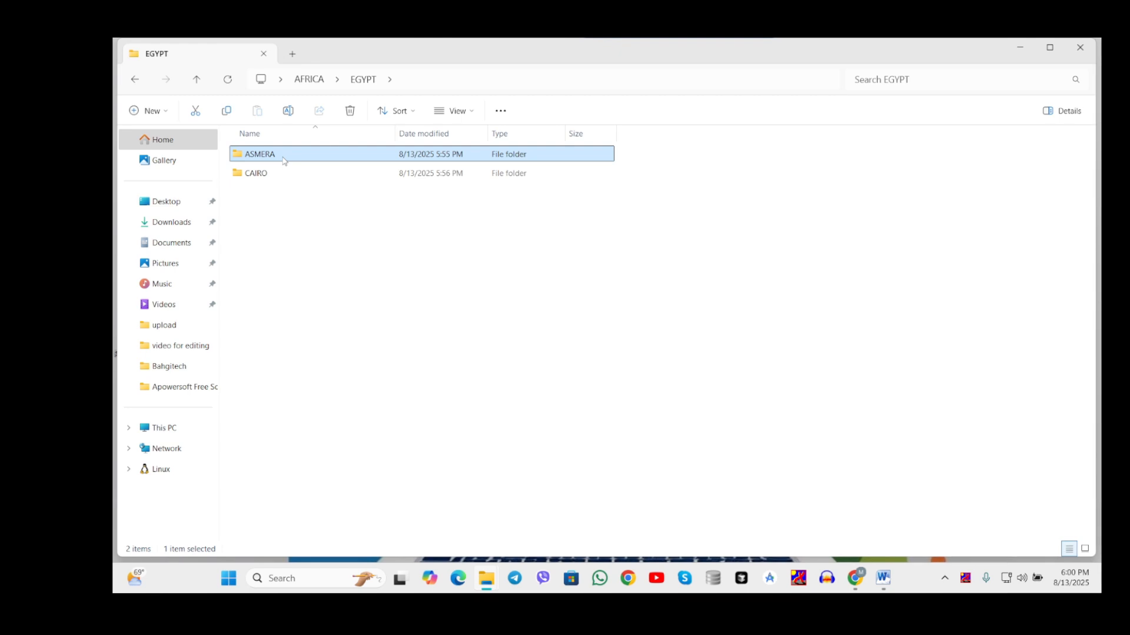
pyautogui.rightClick(282, 159)
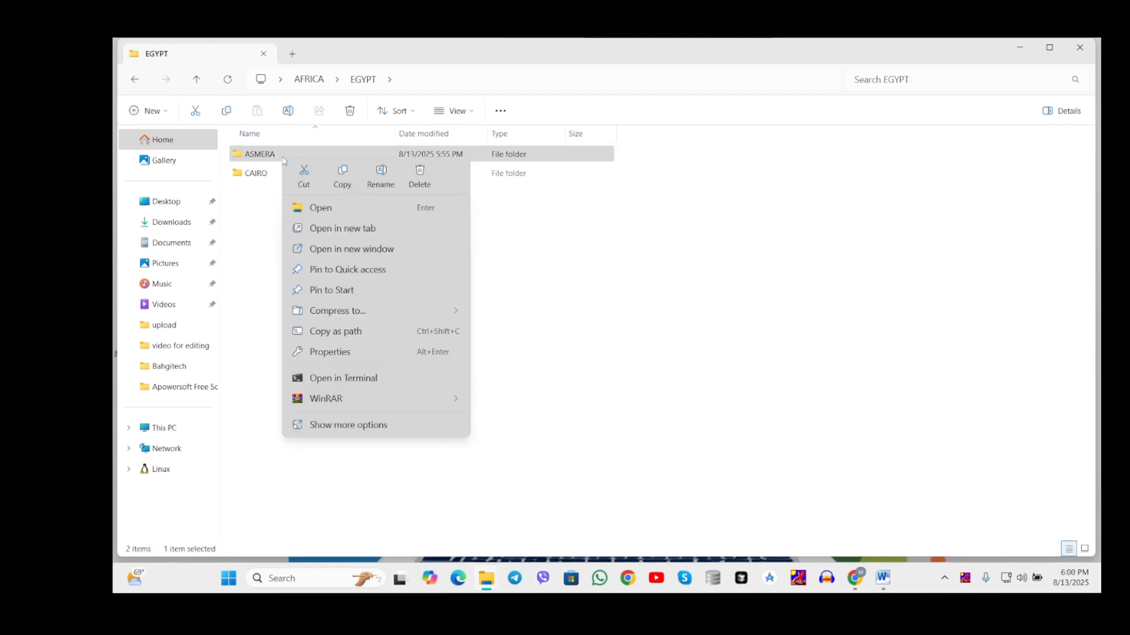
pyautogui.click(421, 175)
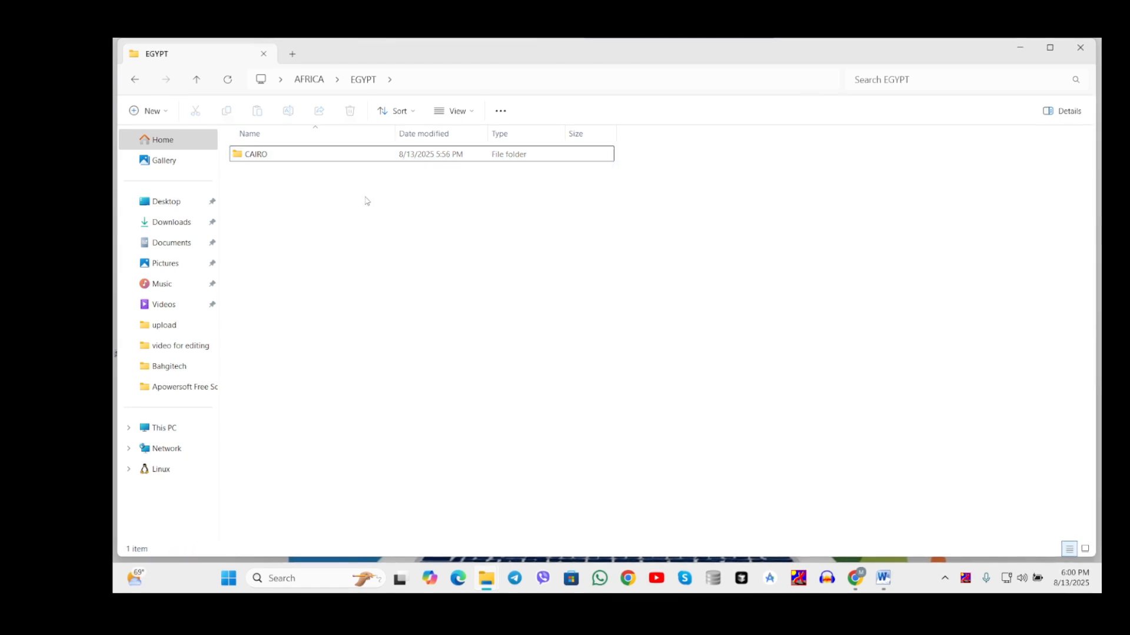
pyautogui.click(196, 81)
# Look into ALGERIA, delete the PARIS folder from SUDAN and return to the AFRICA folder
pyautogui.doubleClick(276, 155)
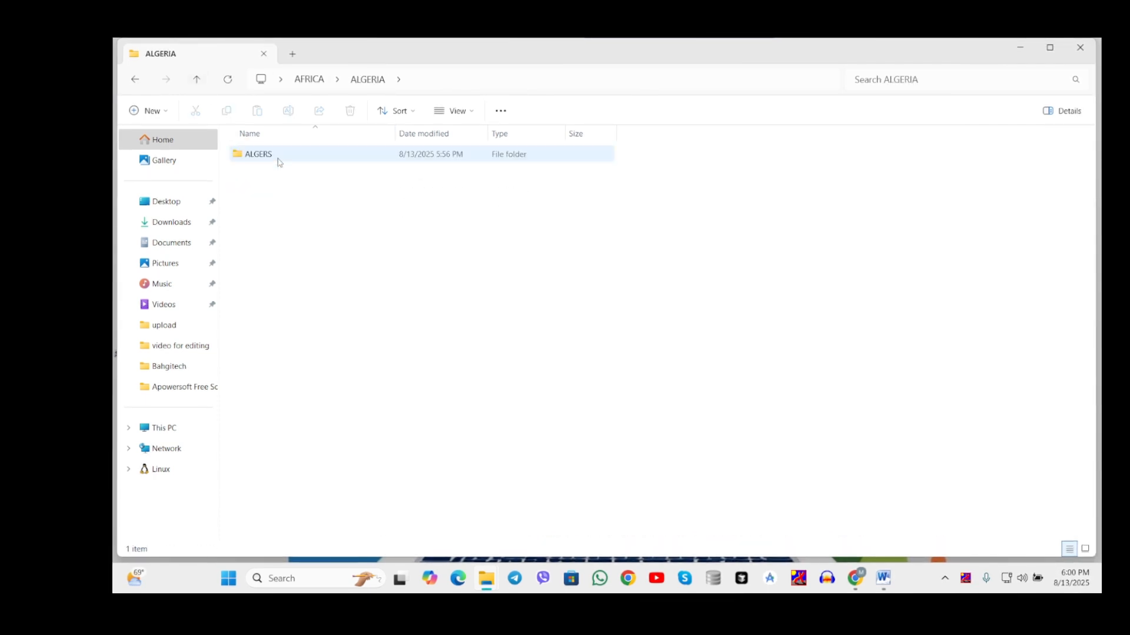
pyautogui.click(197, 79)
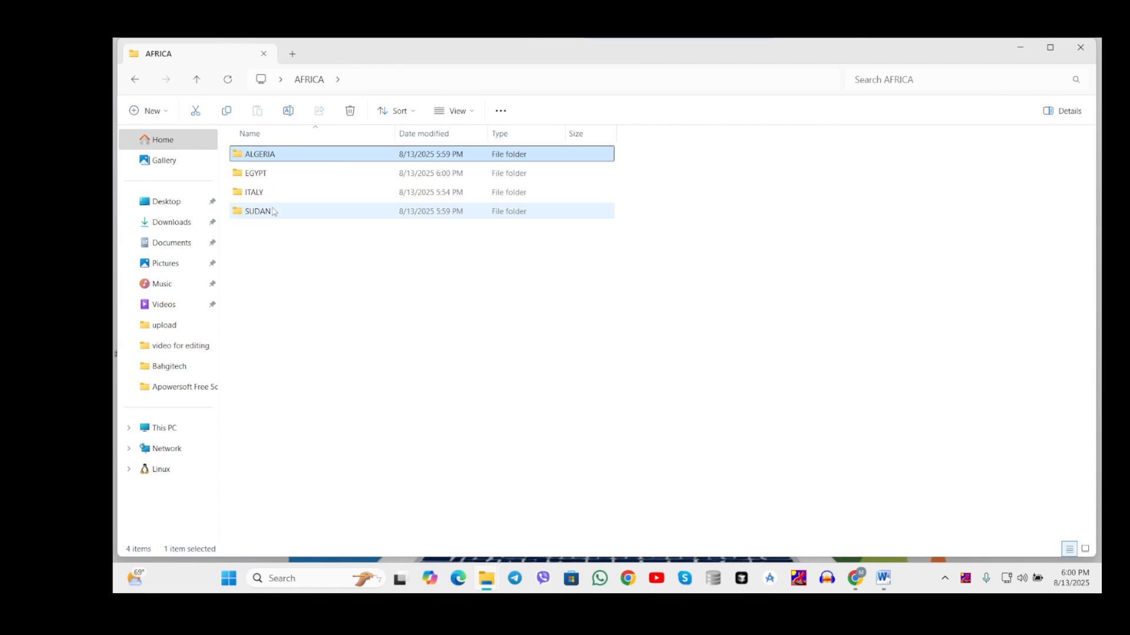
pyautogui.doubleClick(275, 212)
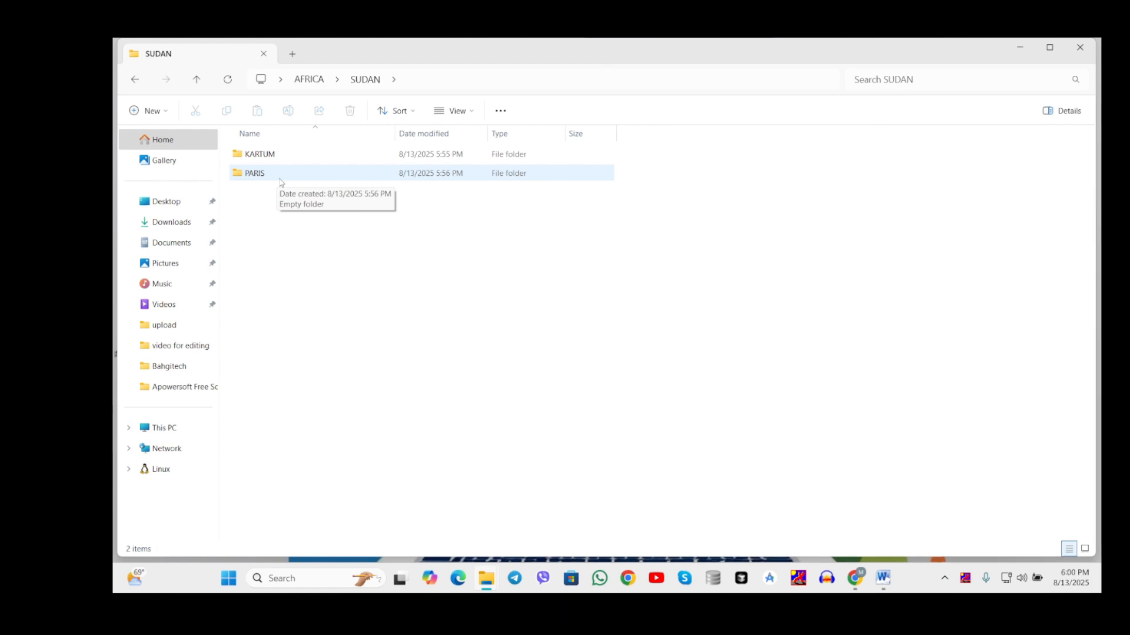
pyautogui.click(279, 155)
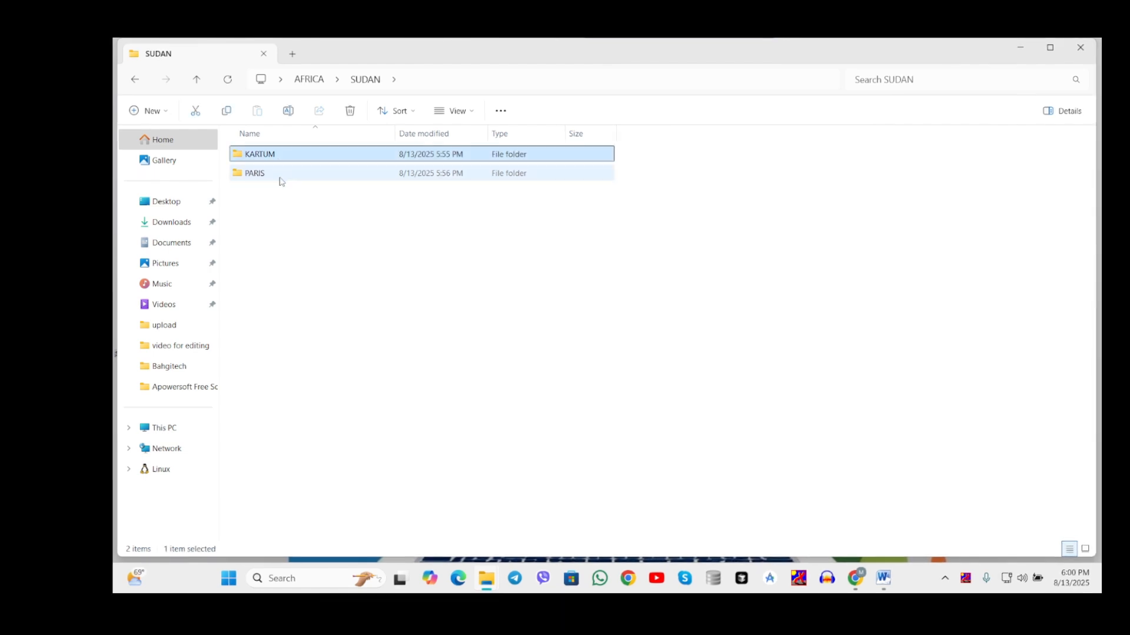
pyautogui.click(281, 178)
pyautogui.rightClick(280, 176)
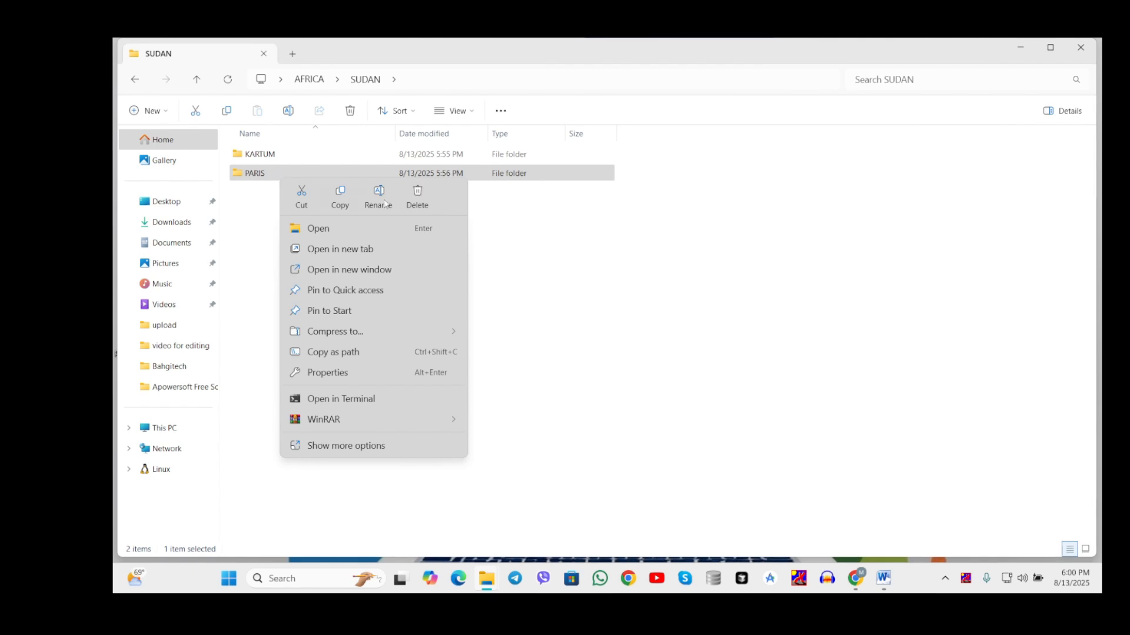
pyautogui.click(425, 202)
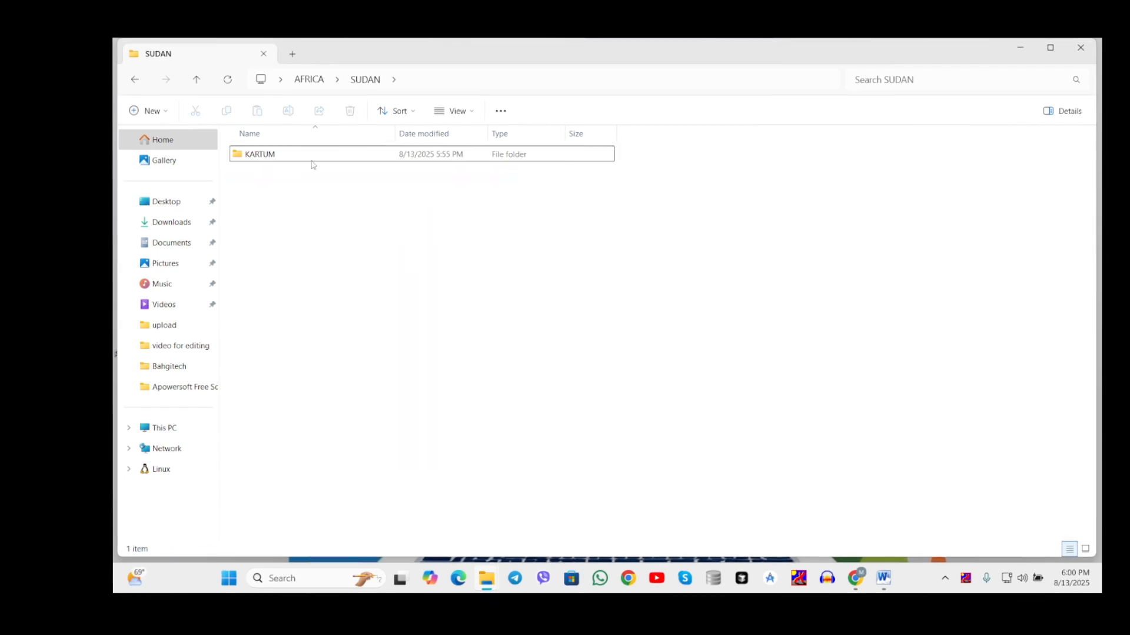
pyautogui.click(199, 81)
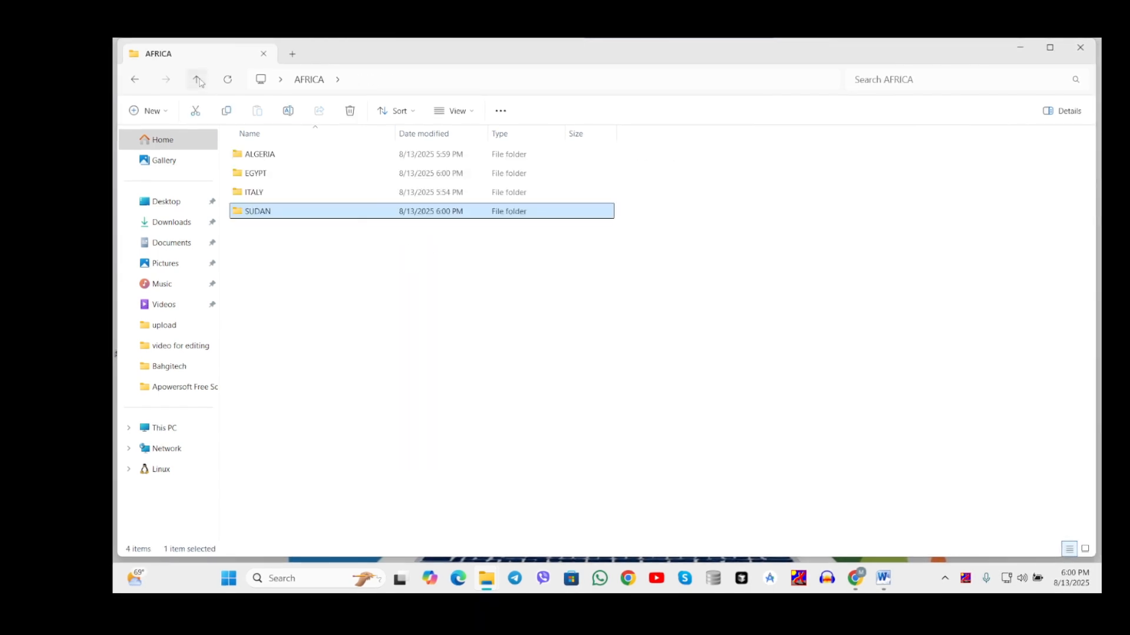
# Consult the Italy task in the Word exercise and rename the ITALY folder in AFRICA as DJUBTI
pyautogui.click(882, 578)
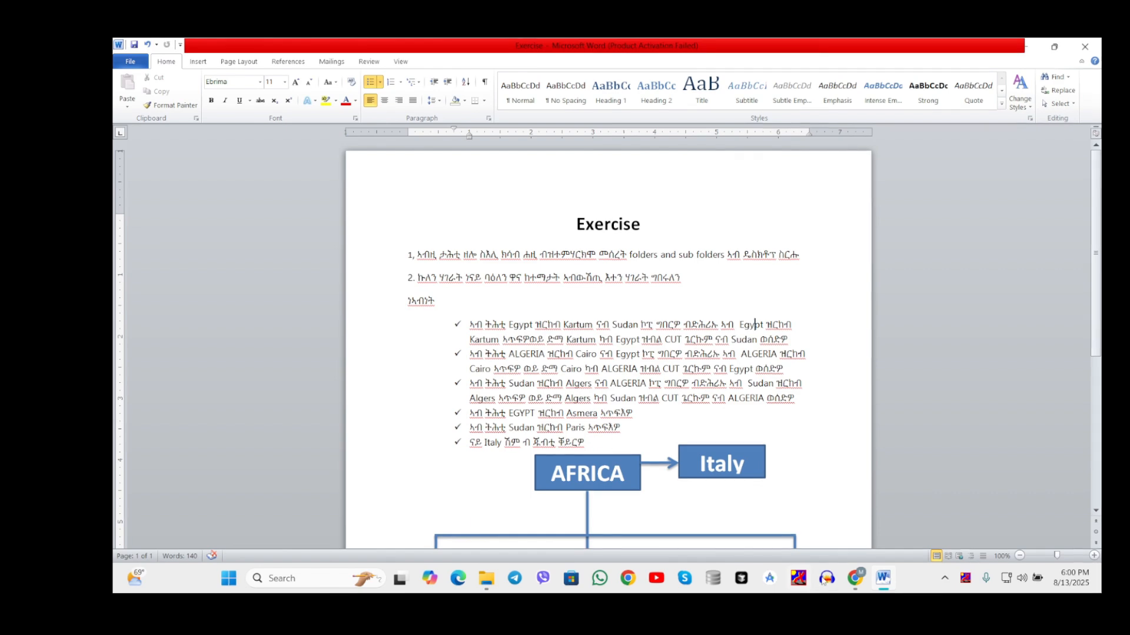
pyautogui.click(883, 579)
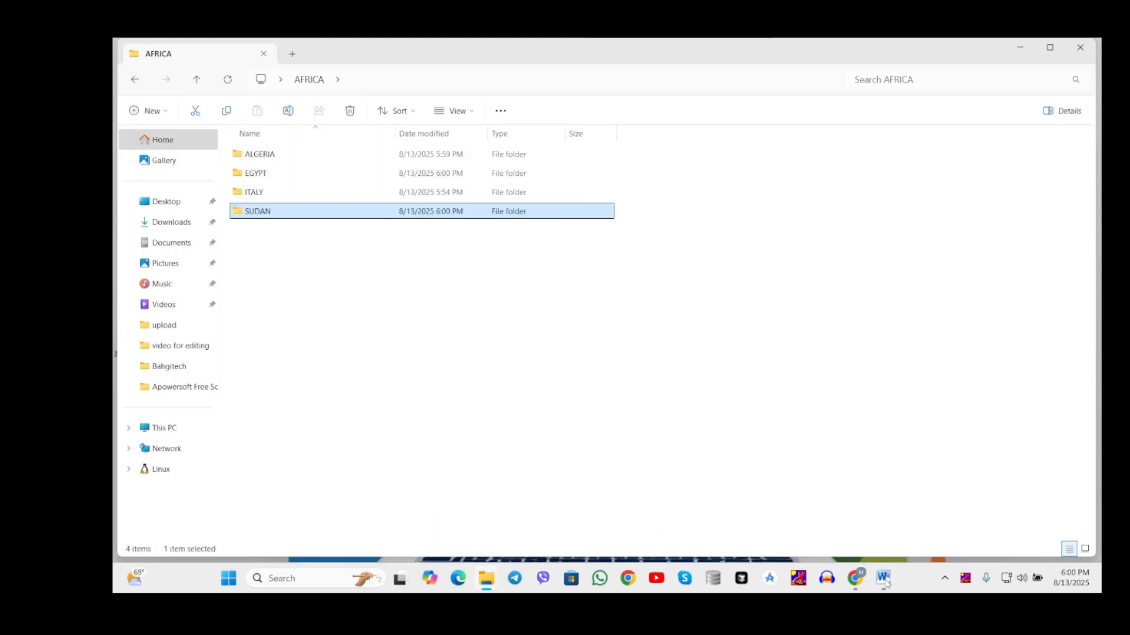
pyautogui.click(887, 582)
pyautogui.click(886, 581)
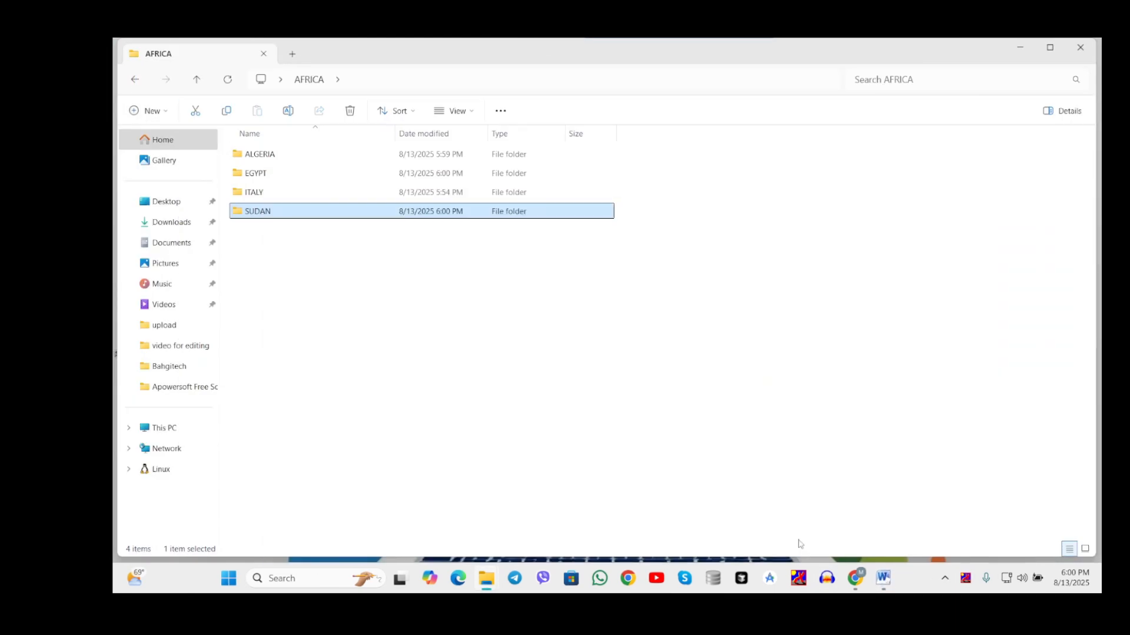
pyautogui.click(482, 378)
pyautogui.click(262, 196)
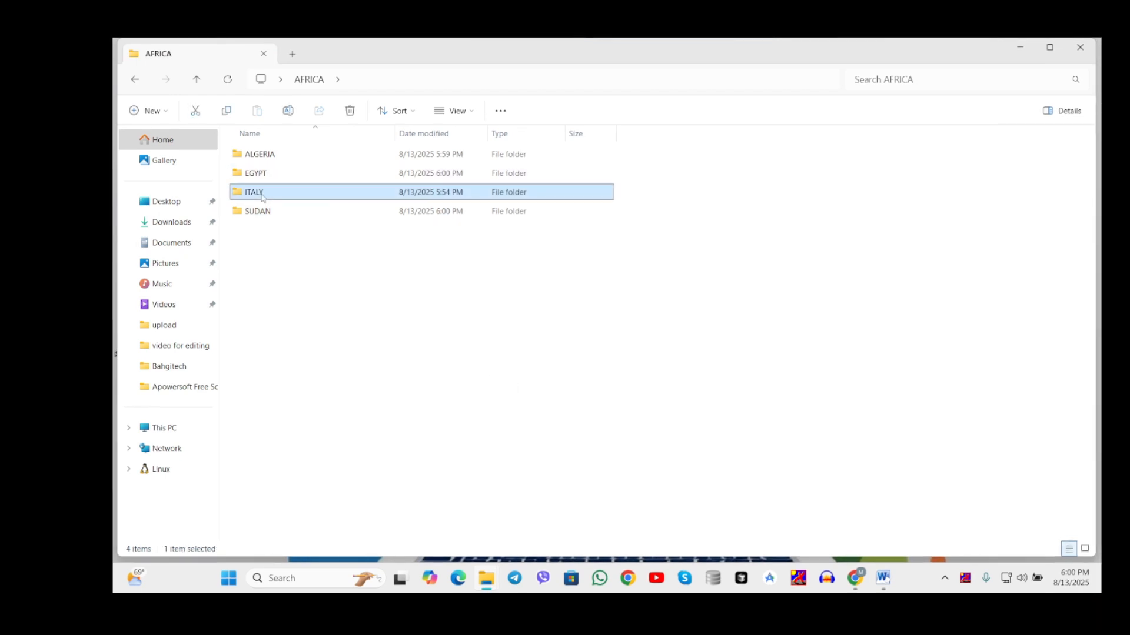
pyautogui.rightClick(262, 196)
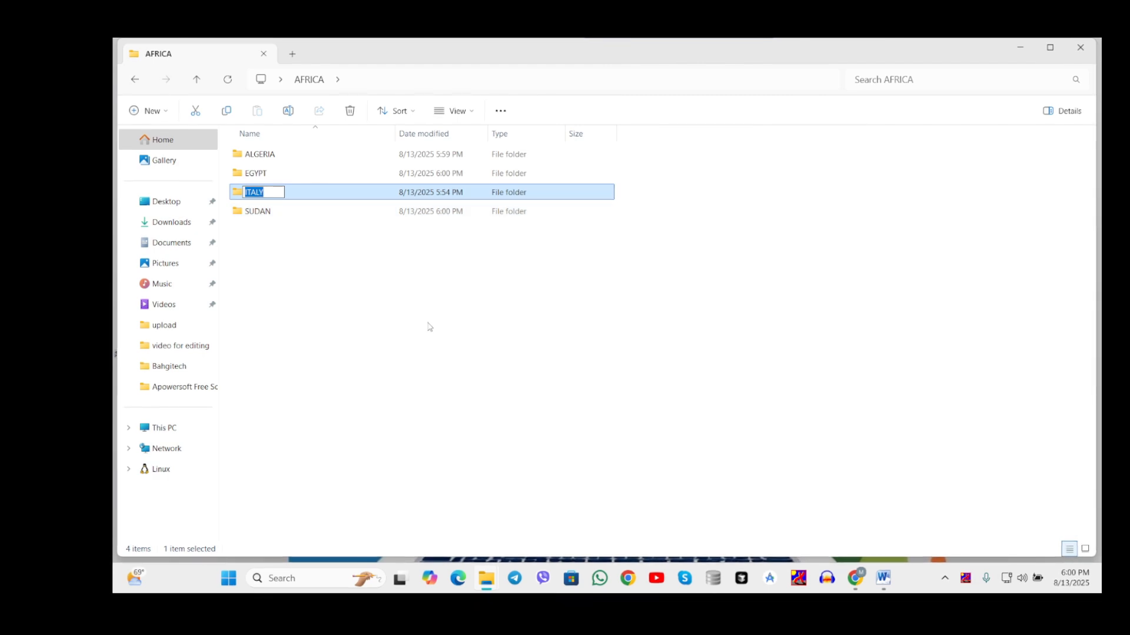
pyautogui.write('DJUBTI')
pyautogui.click(429, 326)
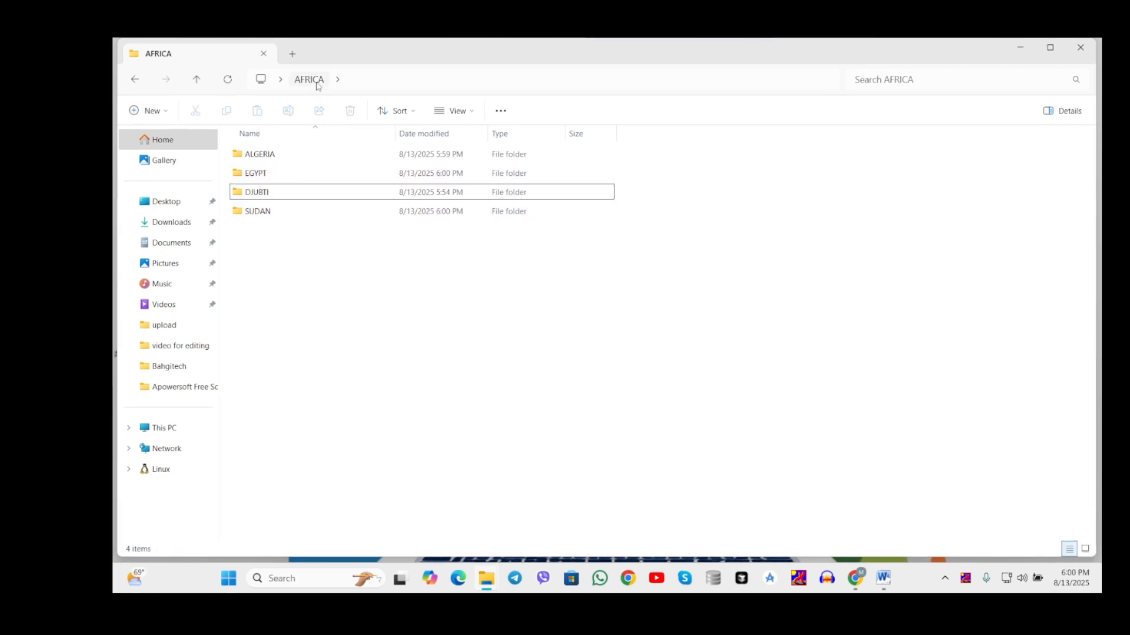
# Check the contents of the ALGERIA, DJUBTI, EGYPT and SUDAN folders in turn and compare them with the hierarchy diagram in the Word exercise
pyautogui.doubleClick(273, 158)
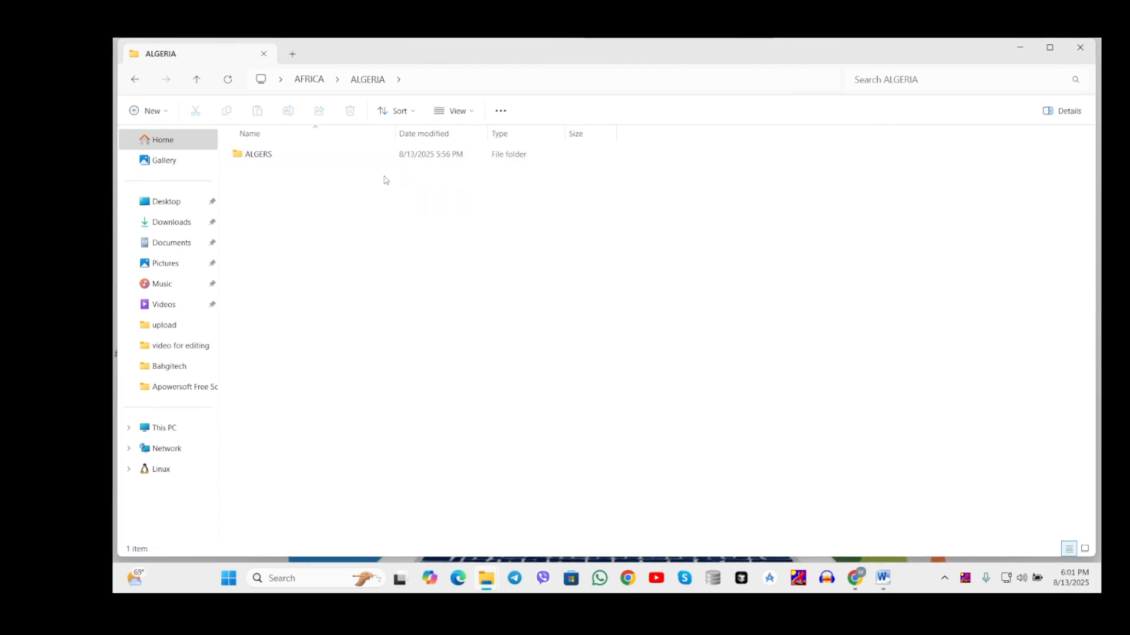
pyautogui.click(199, 84)
pyautogui.doubleClick(257, 177)
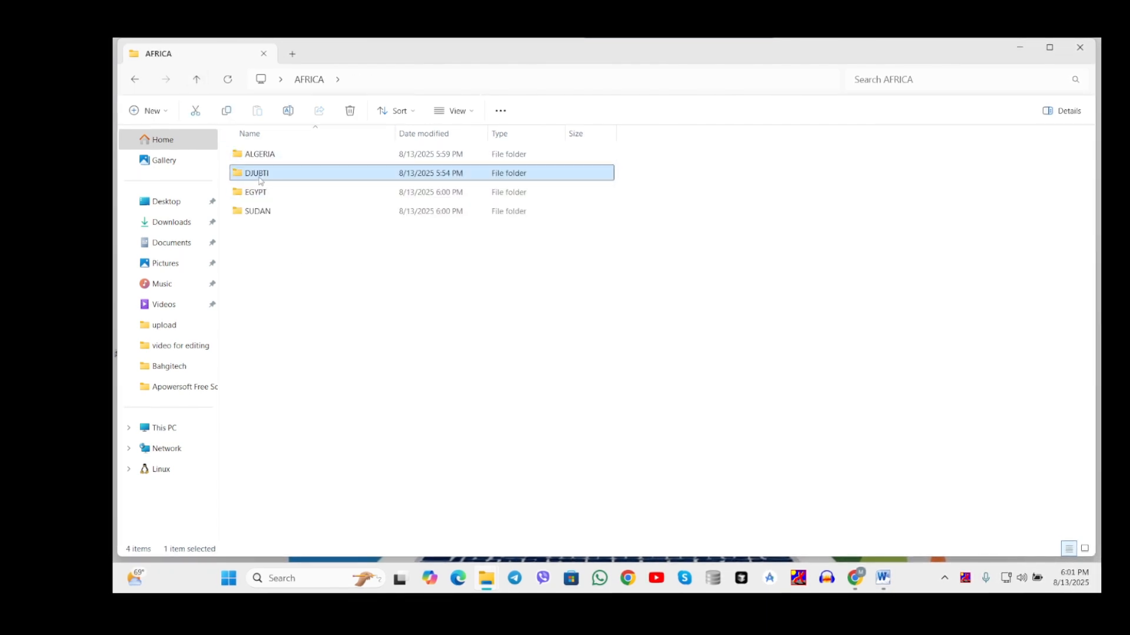
pyautogui.click(197, 79)
pyautogui.click(265, 193)
pyautogui.doubleClick(266, 193)
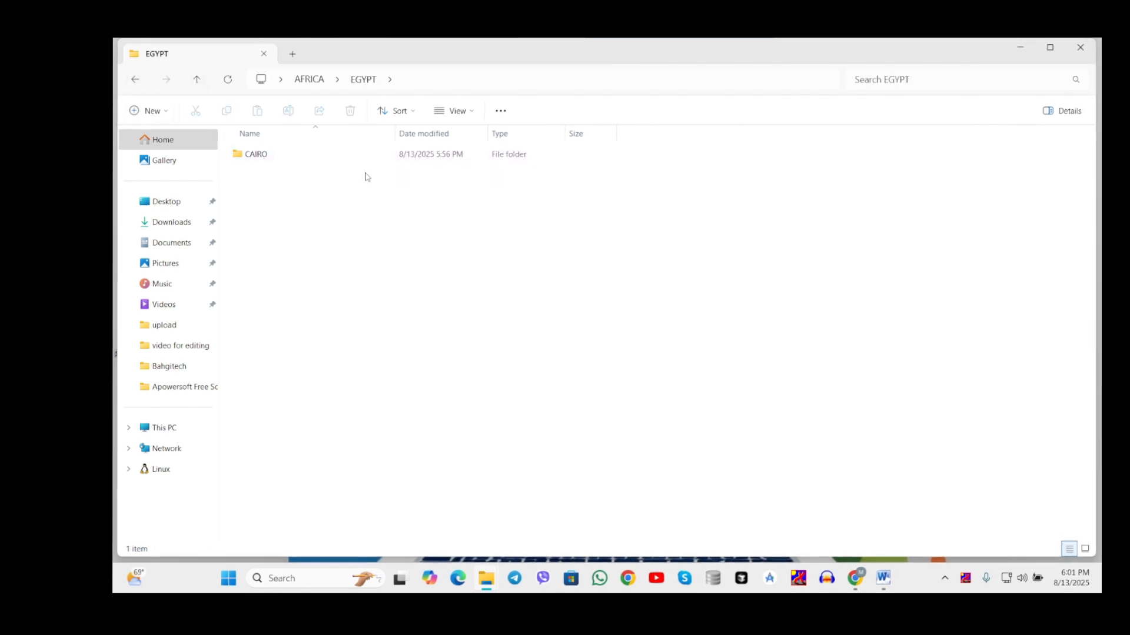
pyautogui.click(200, 81)
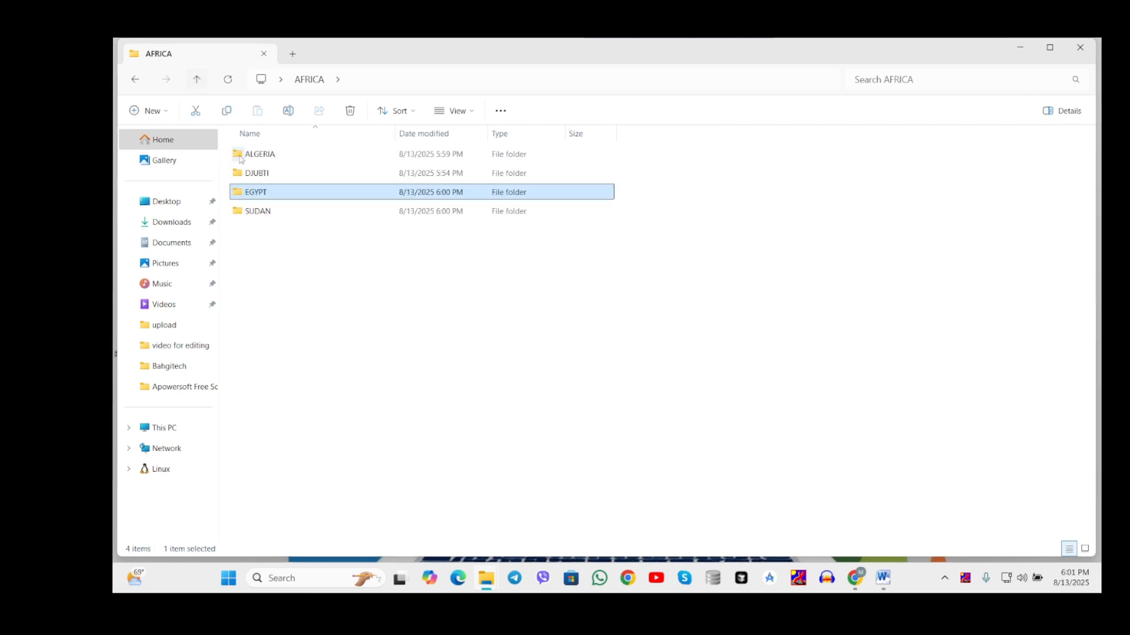
pyautogui.doubleClick(264, 211)
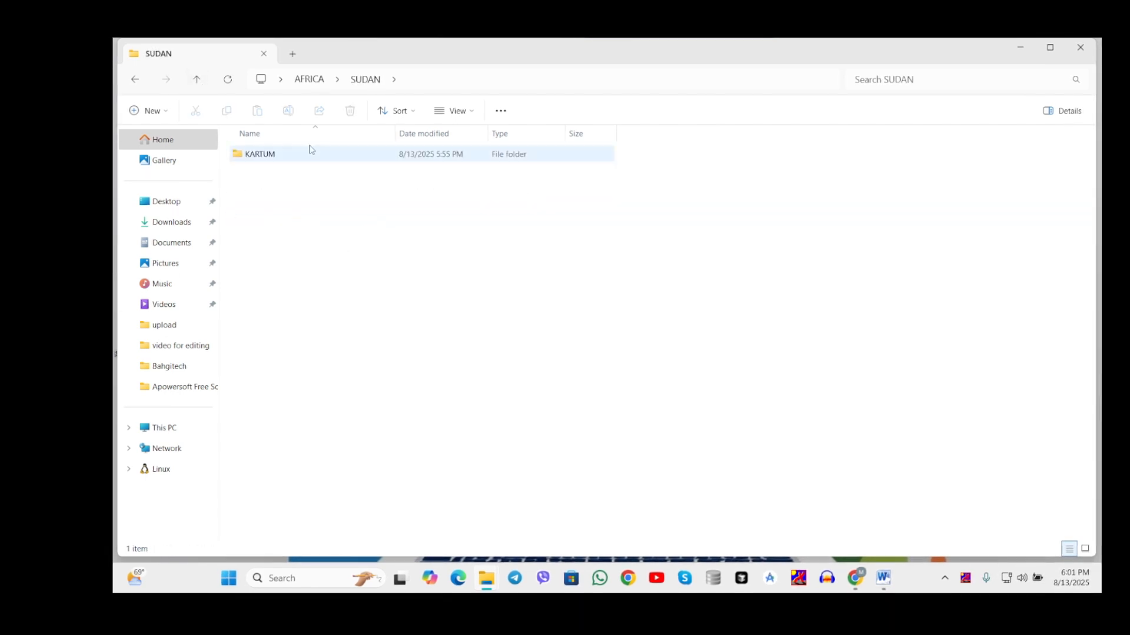
pyautogui.click(197, 80)
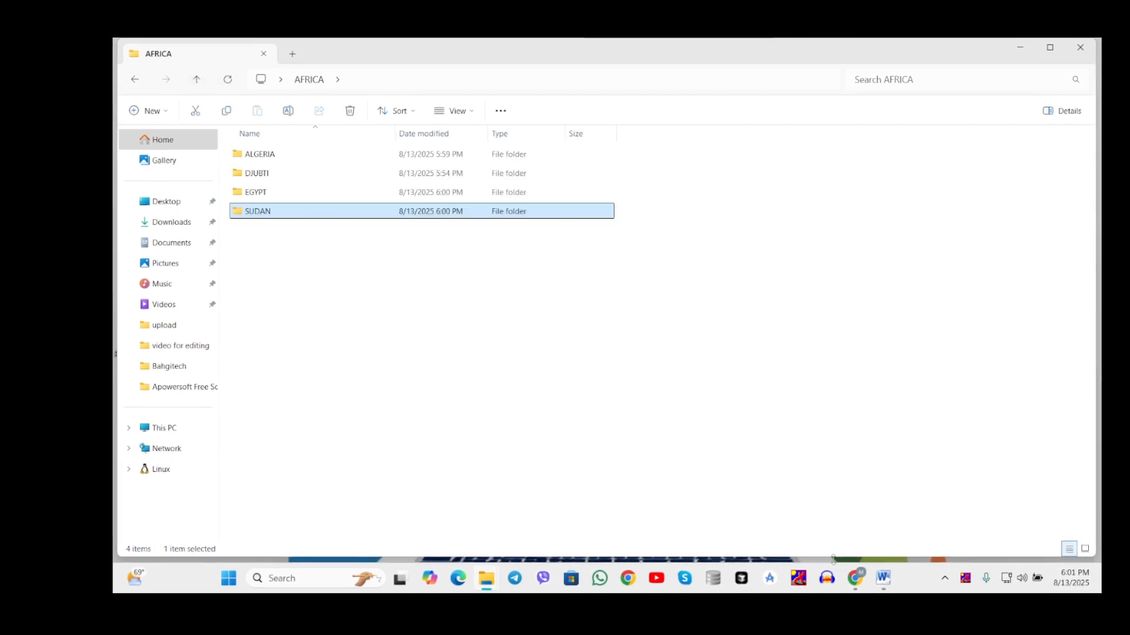
pyautogui.click(884, 578)
pyautogui.scroll(-5, 780, 391)
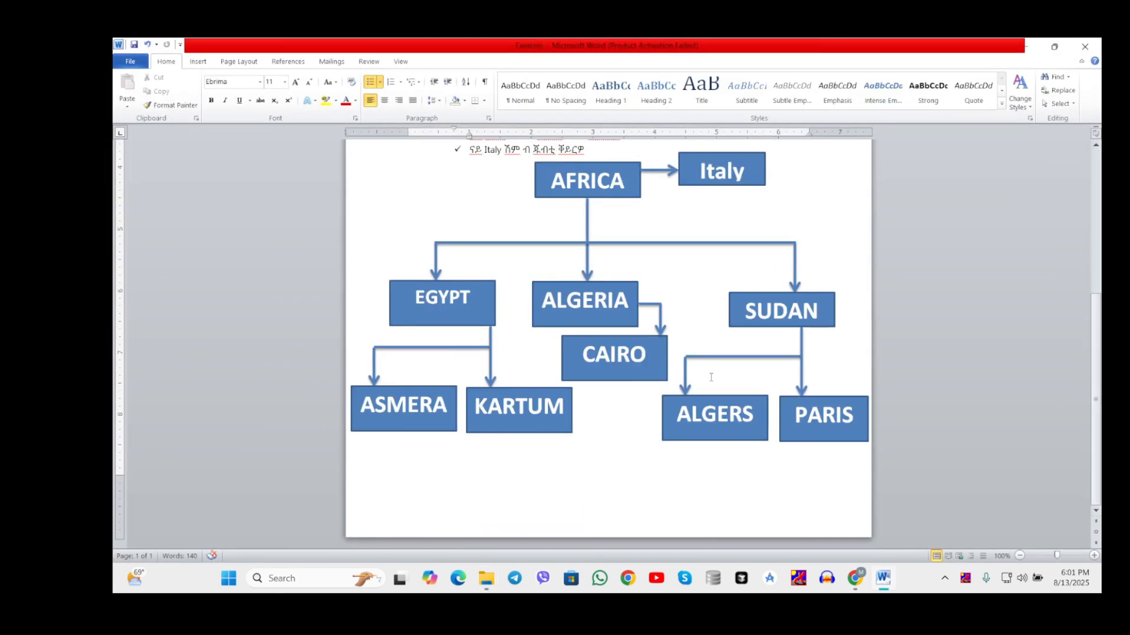